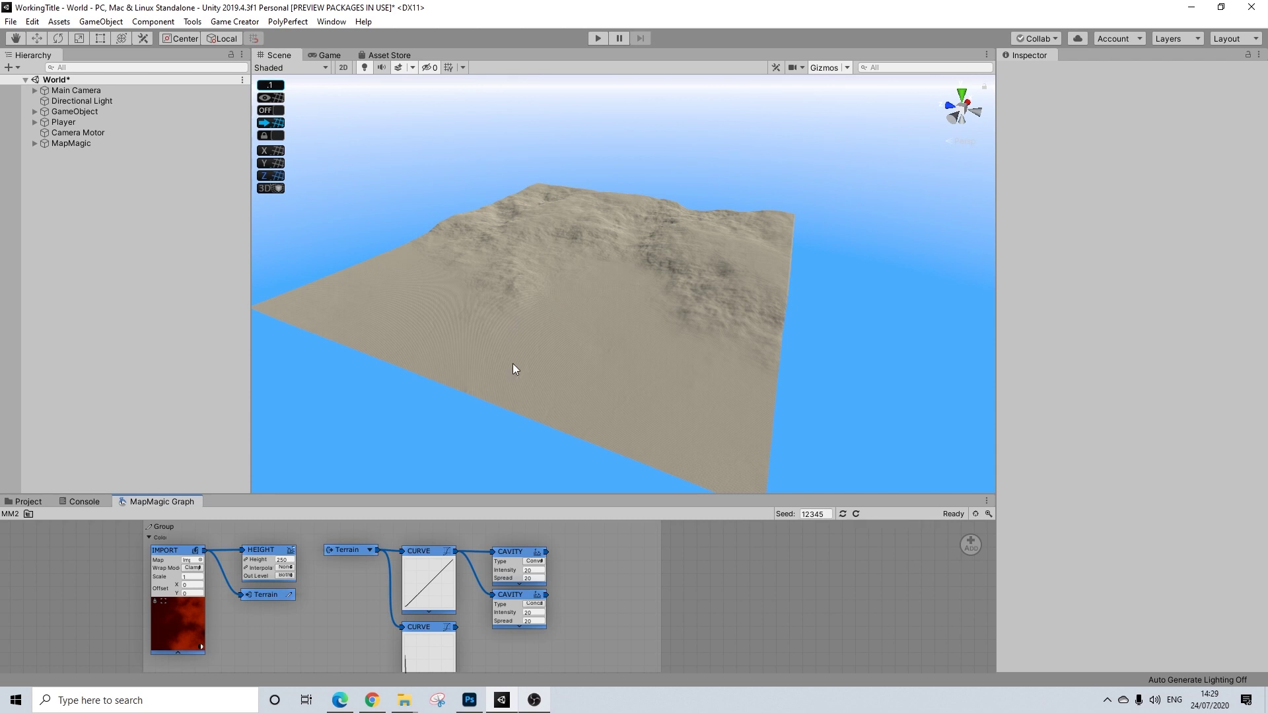
{"action": "left_click_drag", "start_coordinate": [551, 392], "coordinate": [577, 372], "text": "alt"}
{"action": "scroll", "coordinate": [577, 370], "scroll_direction": "up", "scroll_amount": 5}
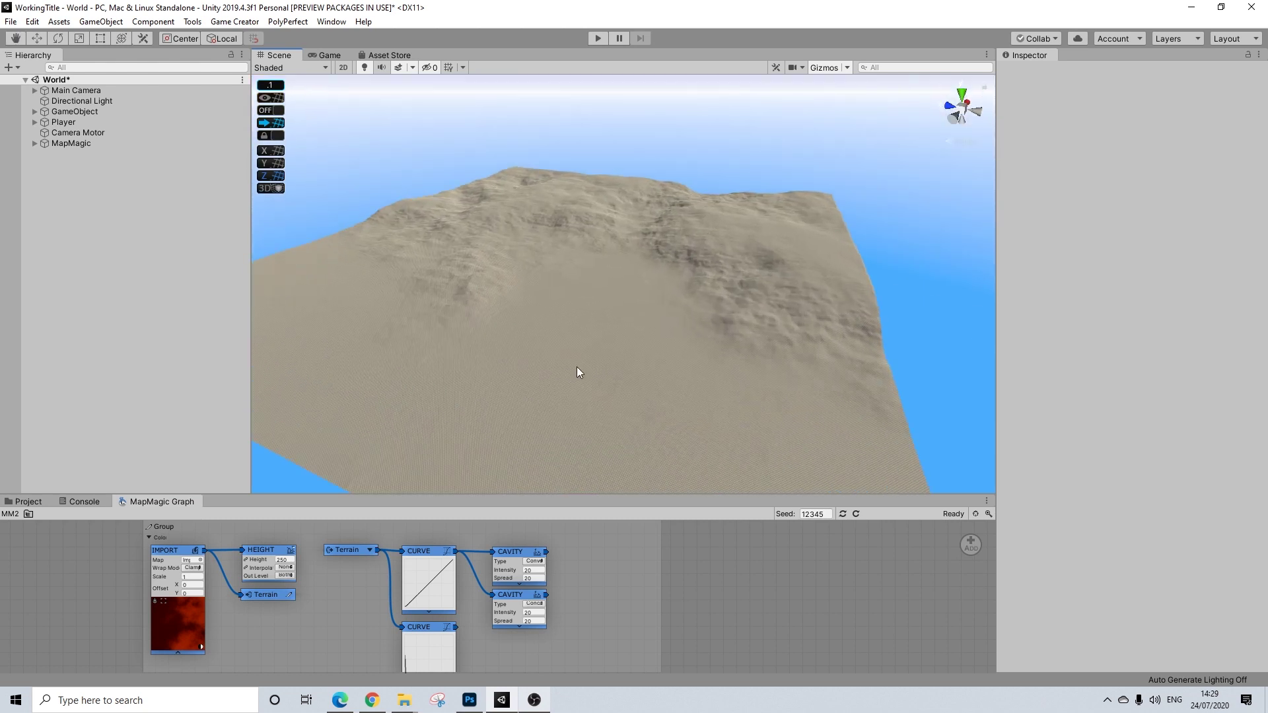
{"action": "scroll", "coordinate": [581, 387], "scroll_direction": "down", "scroll_amount": 2}
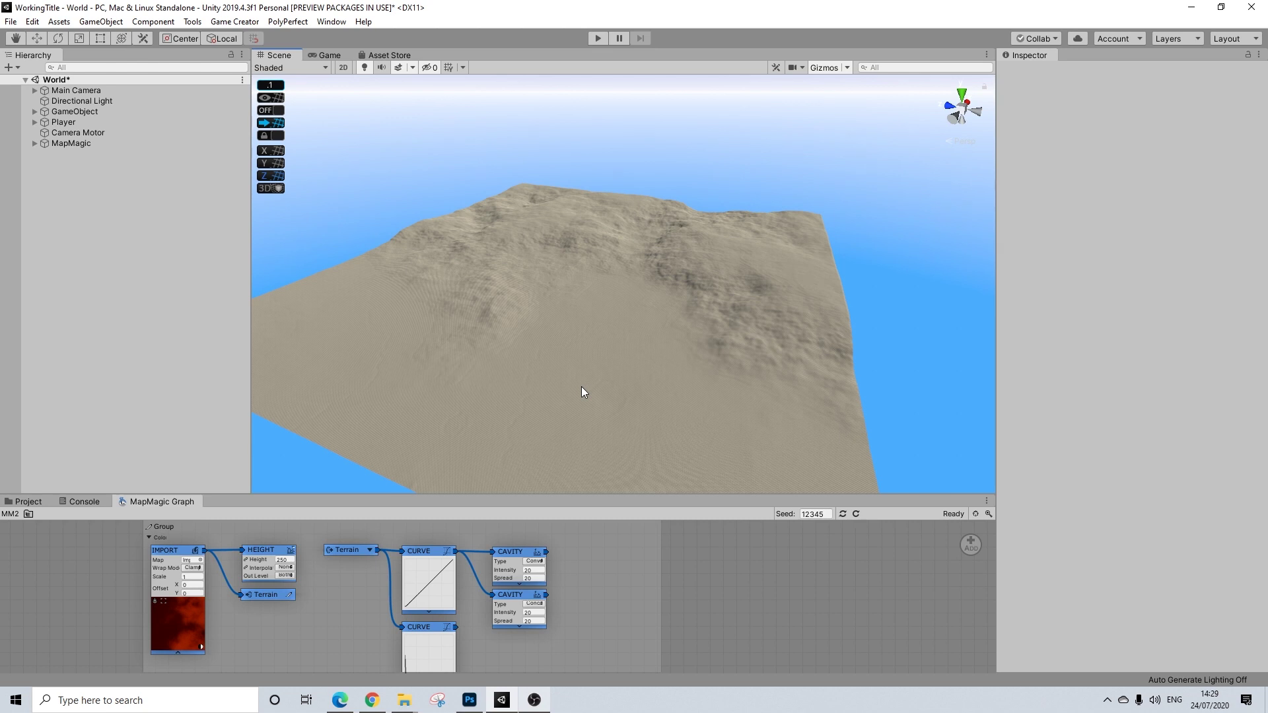
{"action": "middle_click_drag", "start_coordinate": [628, 367], "coordinate": [625, 355]}
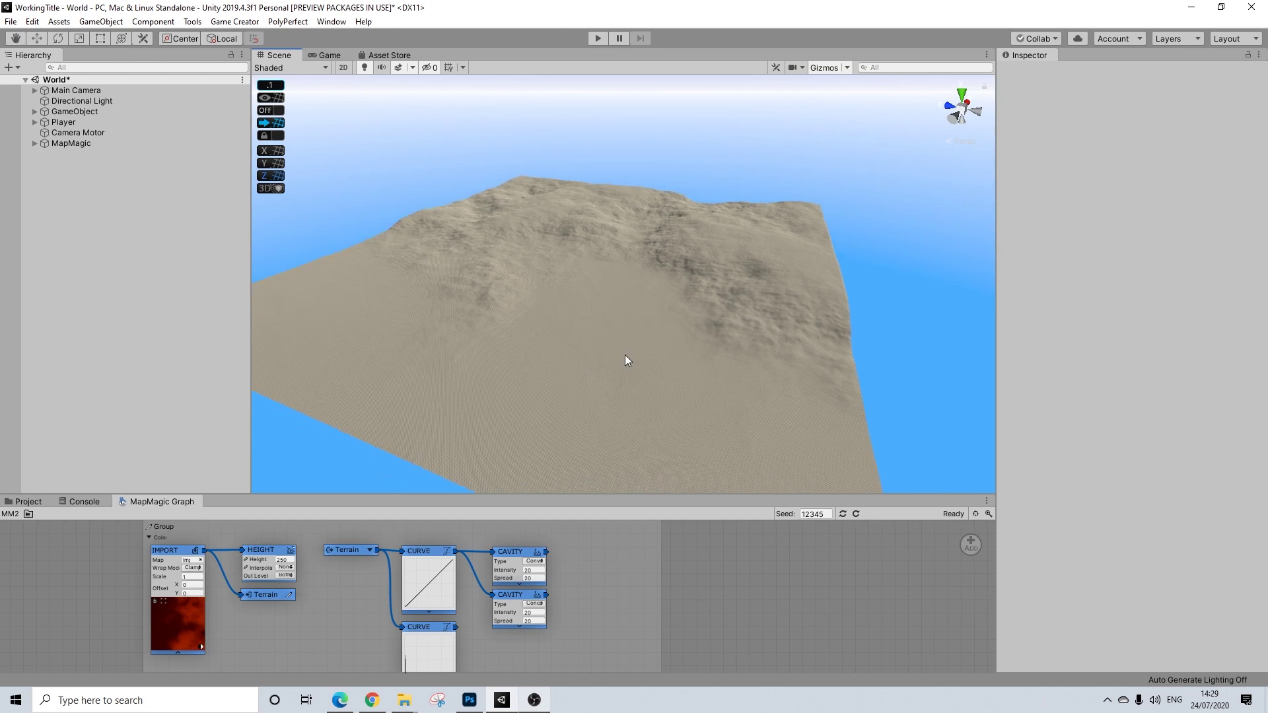
{"action": "scroll", "coordinate": [604, 360], "scroll_direction": "up", "scroll_amount": 3}
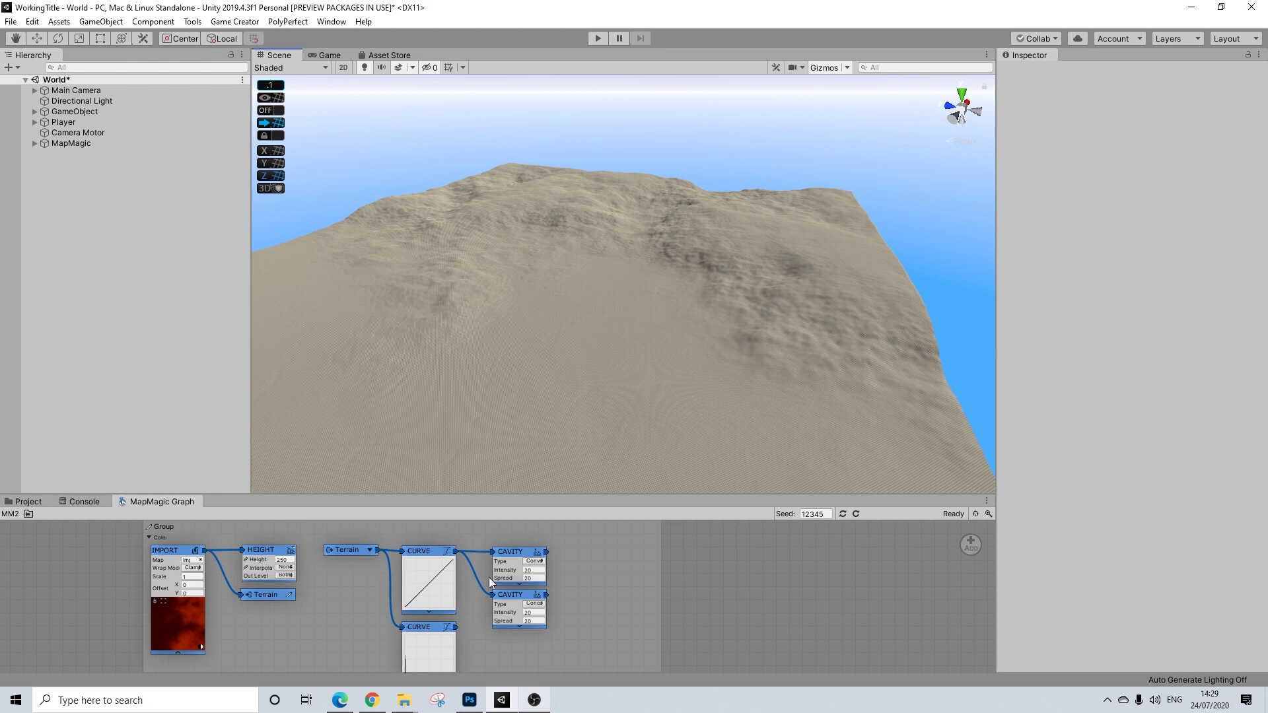
{"action": "scroll", "coordinate": [645, 315], "scroll_direction": "down", "scroll_amount": 3}
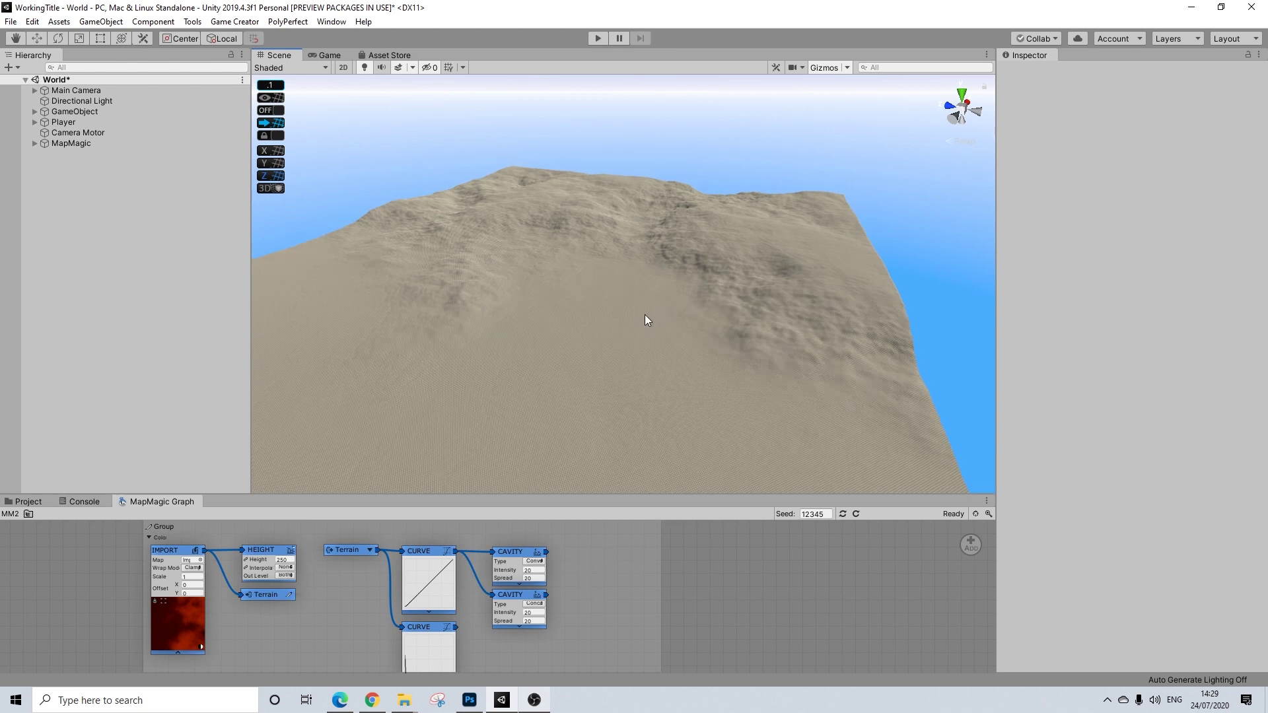
{"action": "scroll", "coordinate": [589, 338], "scroll_direction": "up", "scroll_amount": 3}
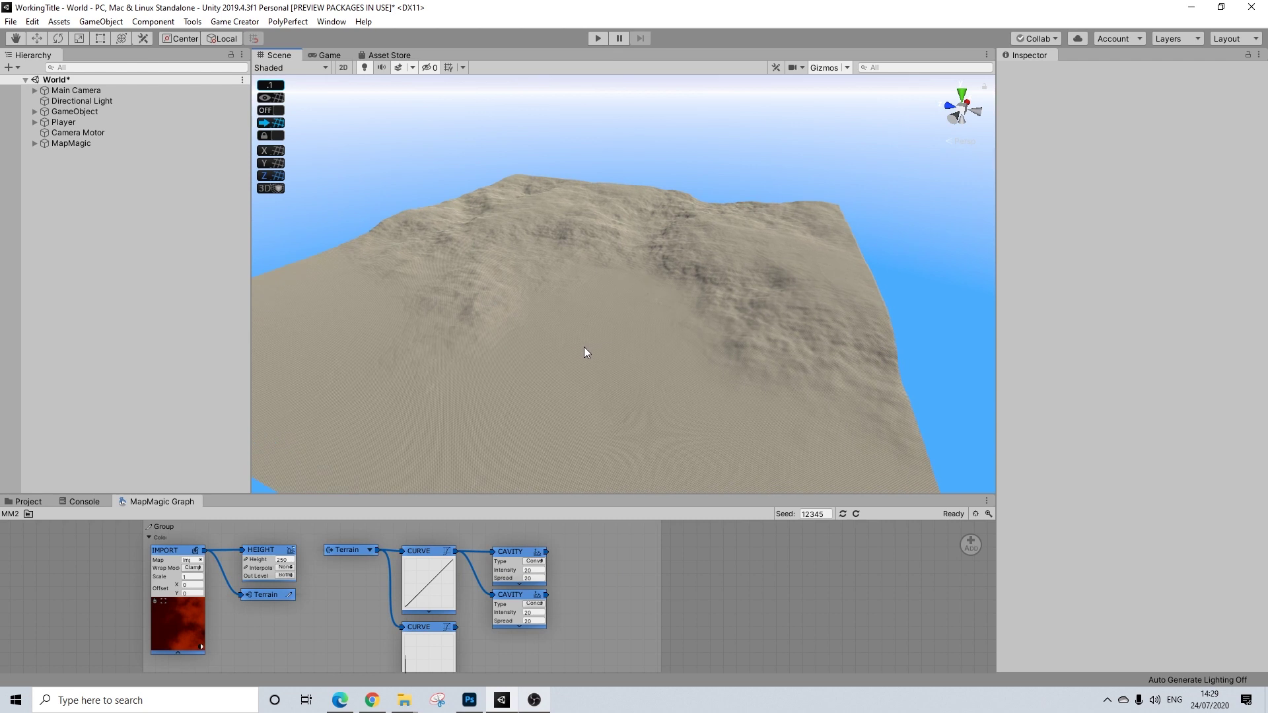
{"action": "scroll", "coordinate": [578, 351], "scroll_direction": "up", "scroll_amount": 1}
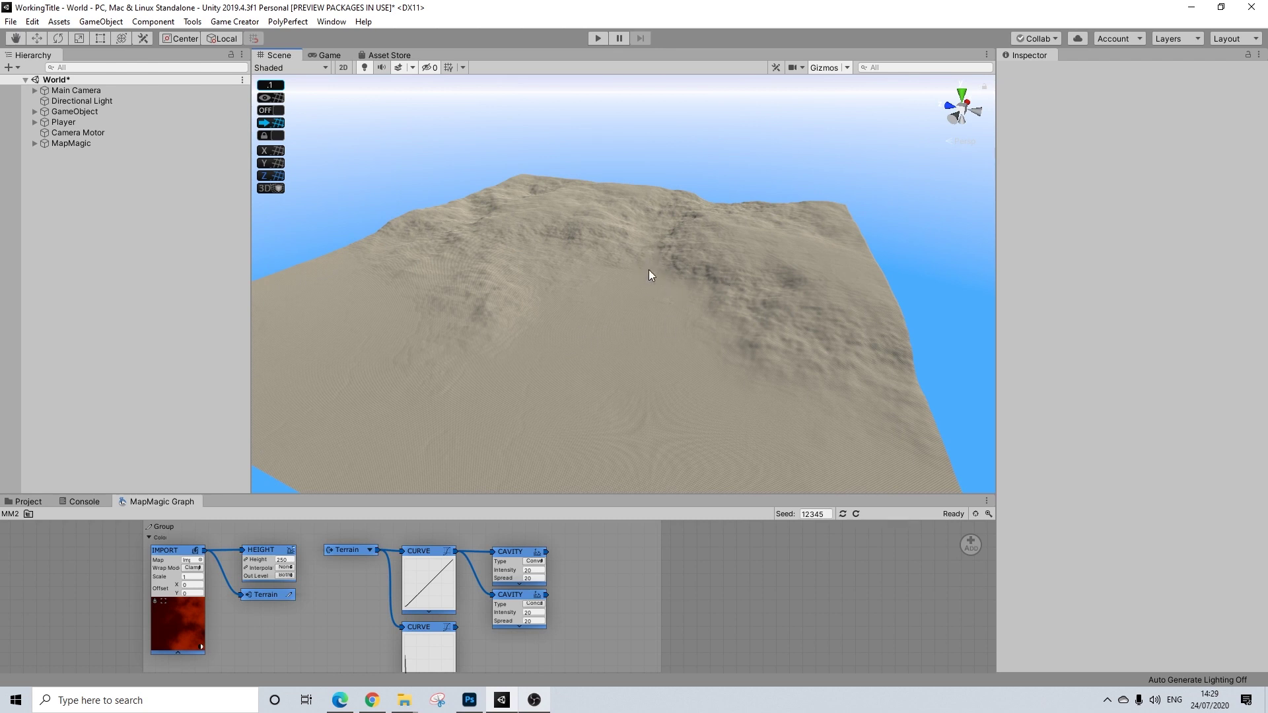
{"action": "middle_click_drag", "start_coordinate": [662, 279], "coordinate": [642, 292]}
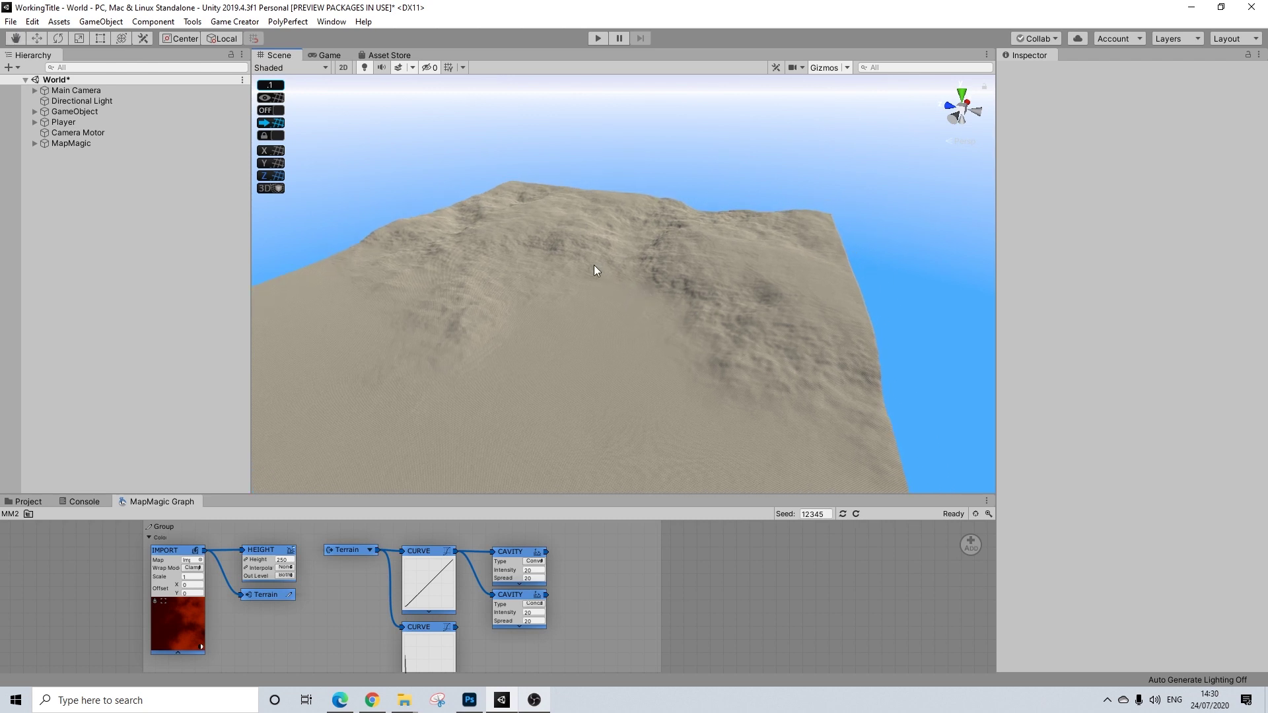
{"action": "scroll", "coordinate": [549, 282], "scroll_direction": "up", "scroll_amount": 2}
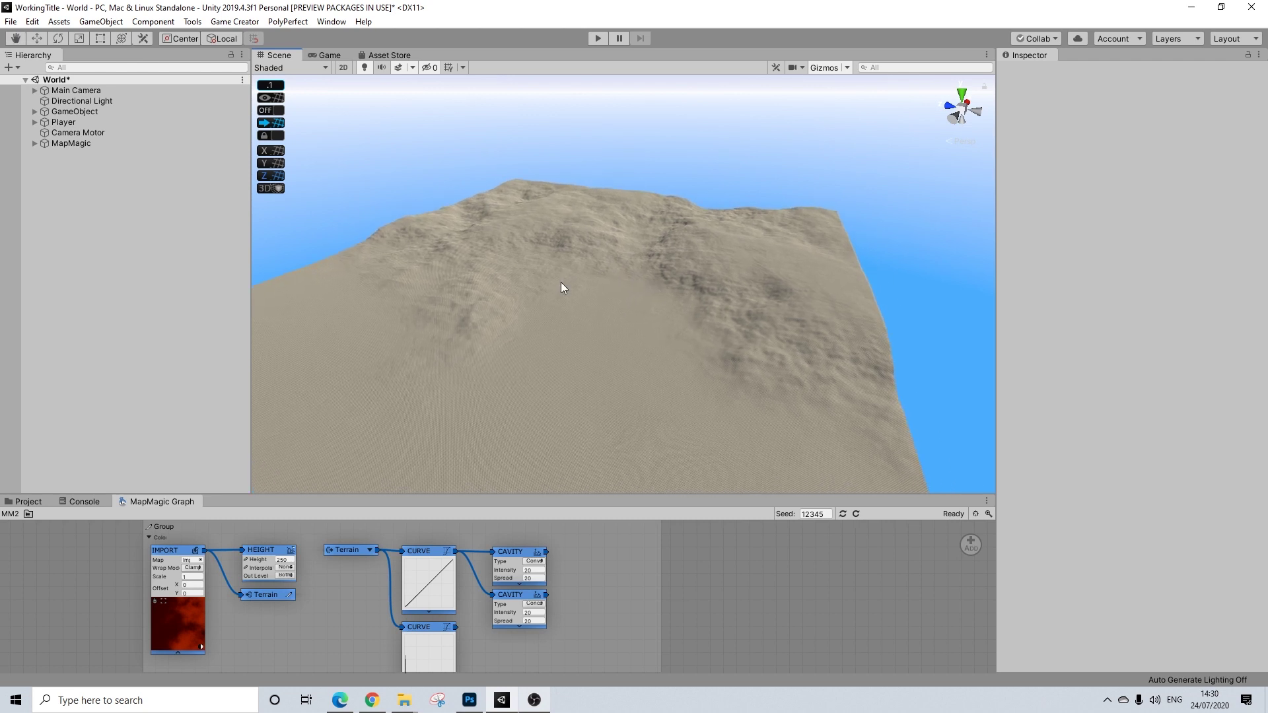
- Examine the MapMagic object's Locks settings and the Paint Texture tools of Main Terrain under Tile 0,0
{"action": "left_click", "coordinate": [47, 143]}
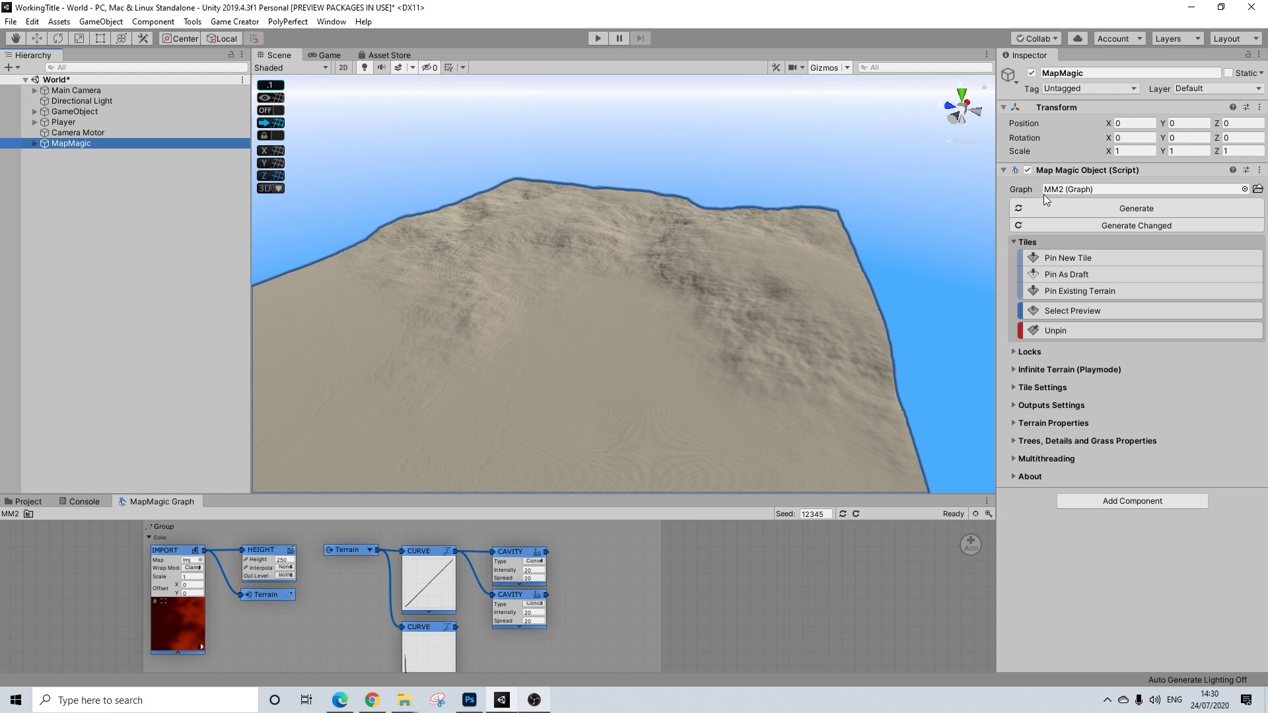
{"action": "left_click", "coordinate": [1027, 353]}
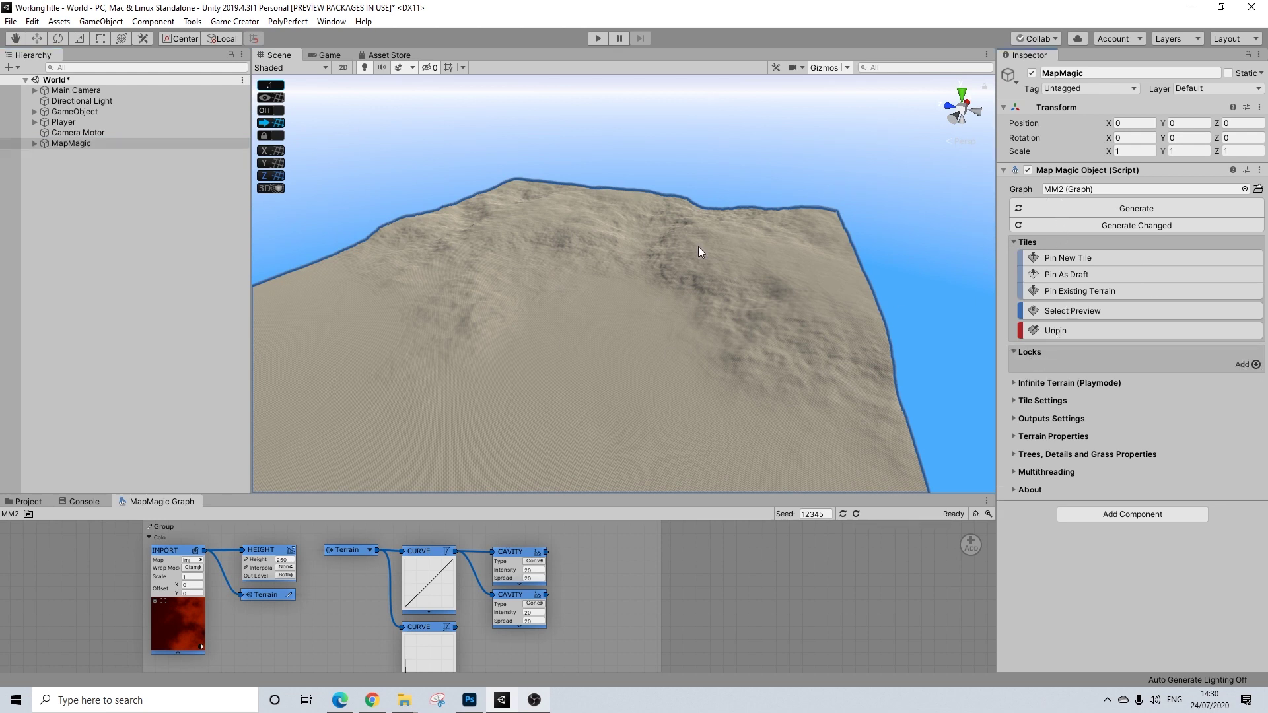
{"action": "left_click", "coordinate": [29, 142]}
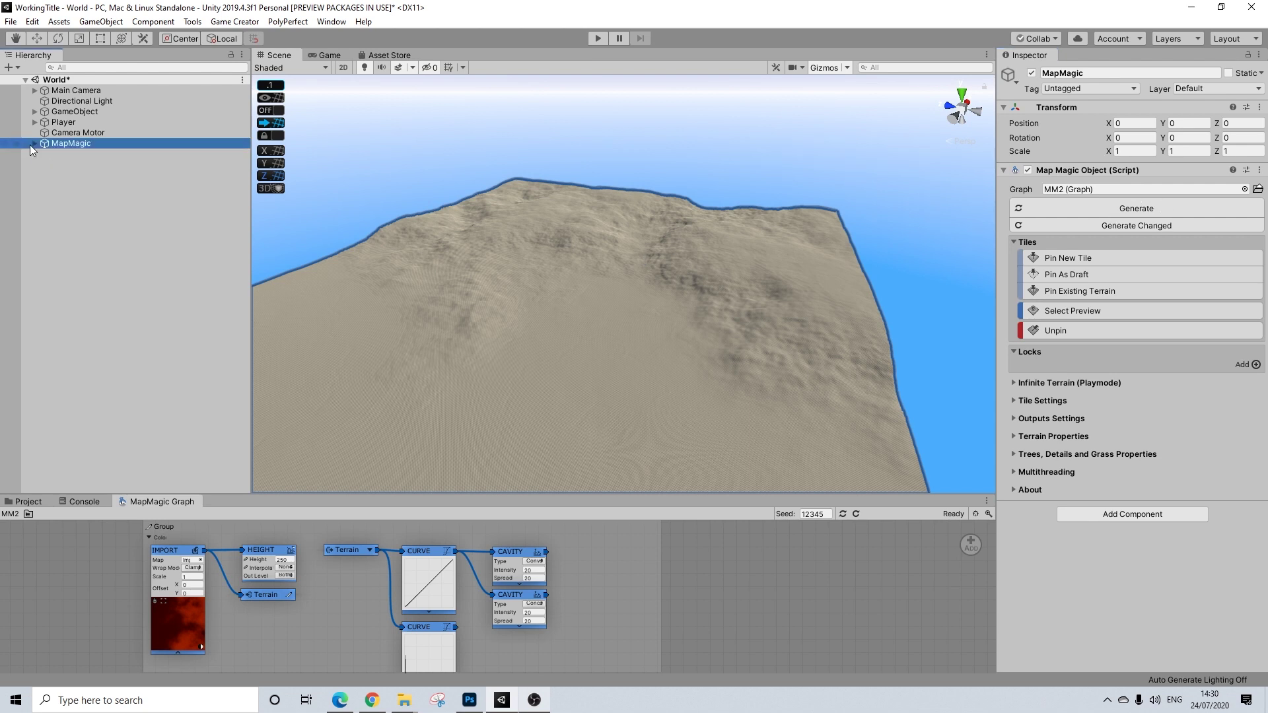
{"action": "left_click", "coordinate": [35, 143]}
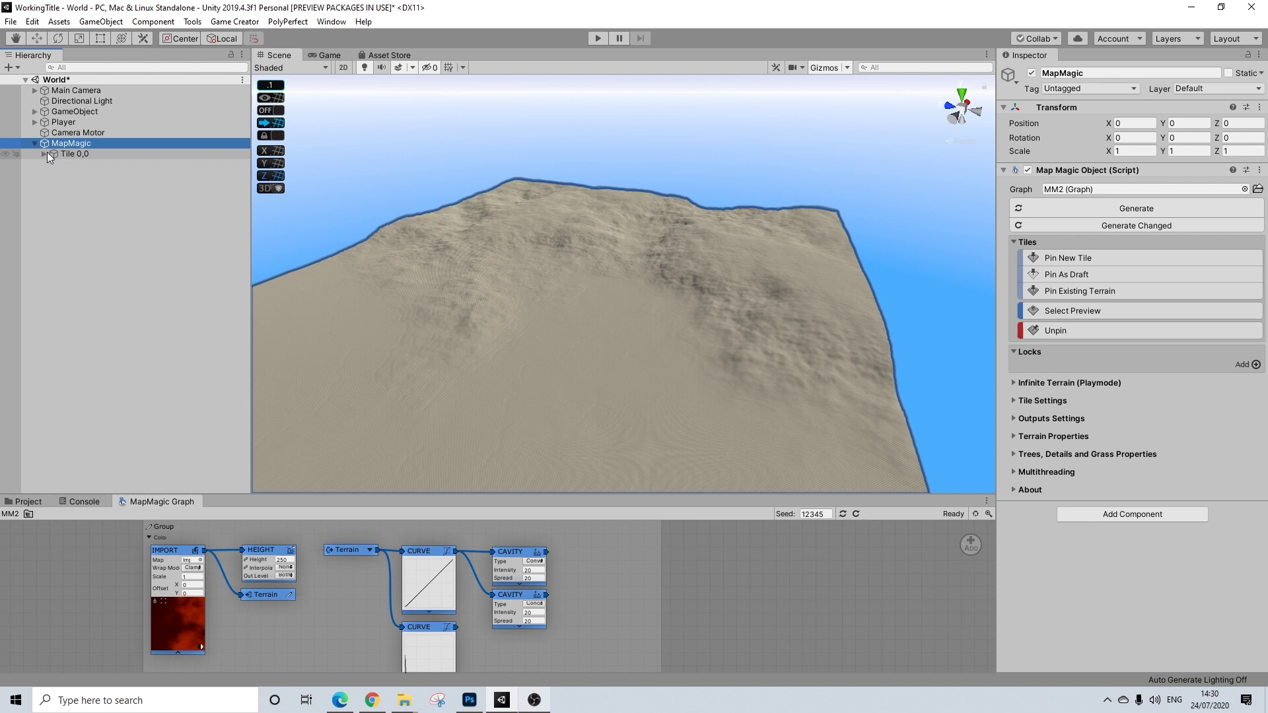
{"action": "left_click", "coordinate": [48, 153]}
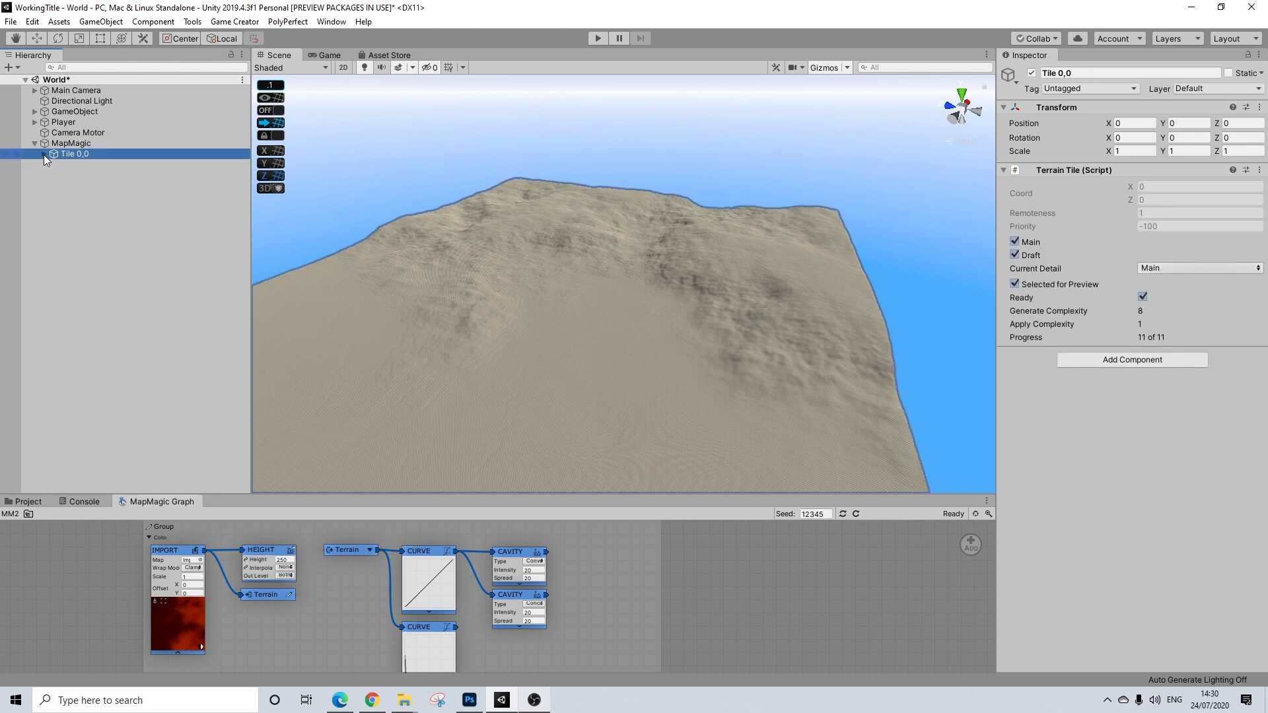
{"action": "left_click", "coordinate": [44, 154]}
{"action": "left_click", "coordinate": [74, 184]}
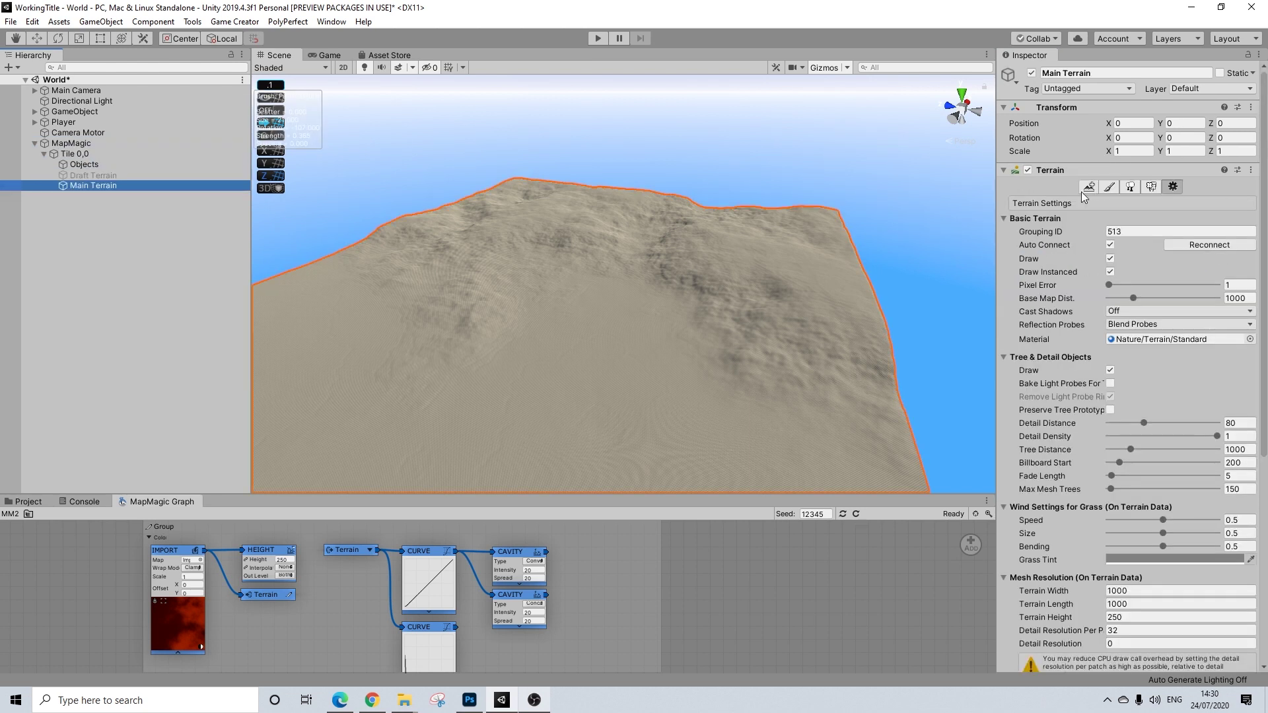
{"action": "left_click", "coordinate": [1111, 187]}
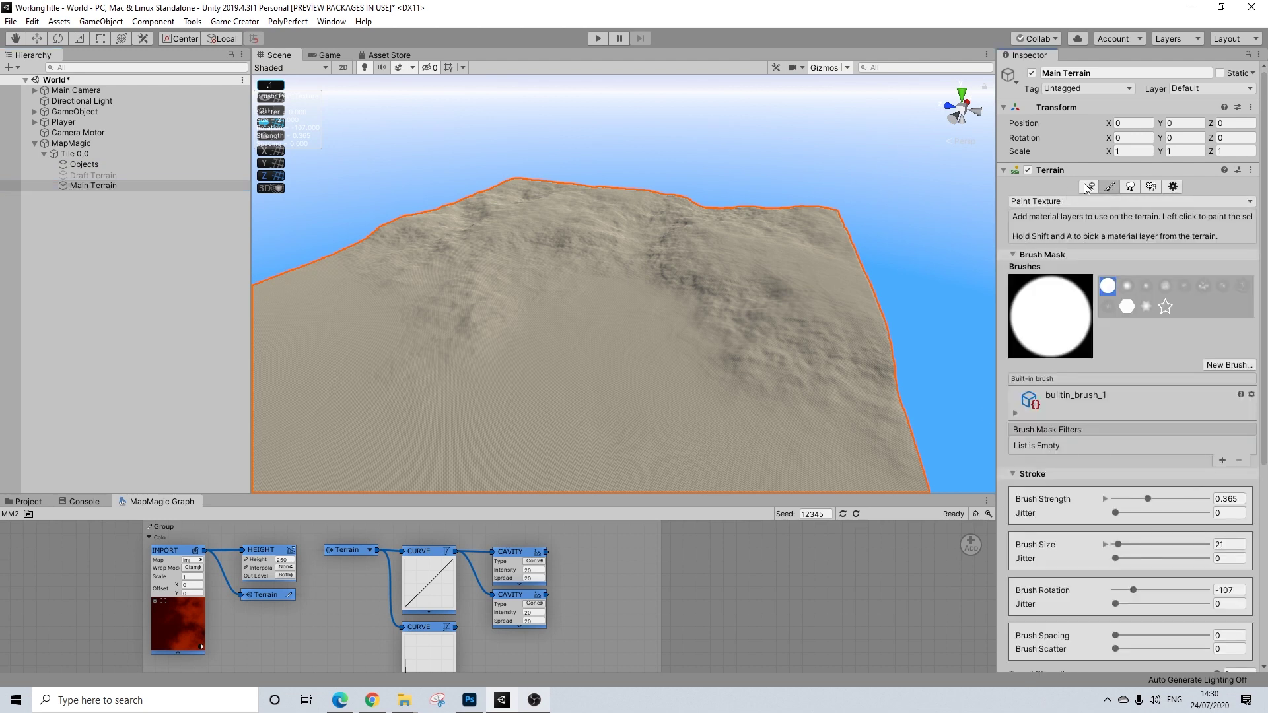
{"action": "left_click", "coordinate": [71, 143]}
{"action": "scroll", "coordinate": [726, 353], "scroll_direction": "down", "scroll_amount": 2}
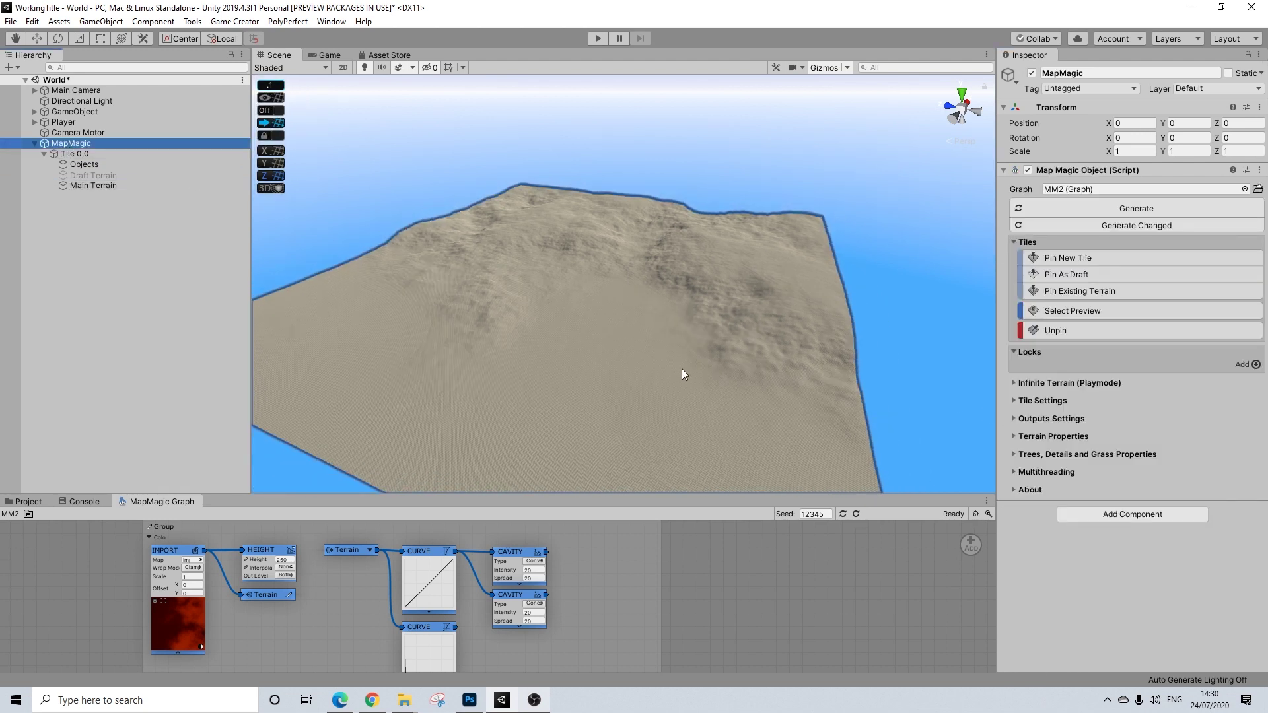
{"action": "middle_click_drag", "start_coordinate": [682, 369], "coordinate": [681, 354]}
{"action": "scroll", "coordinate": [680, 354], "scroll_direction": "up", "scroll_amount": 2}
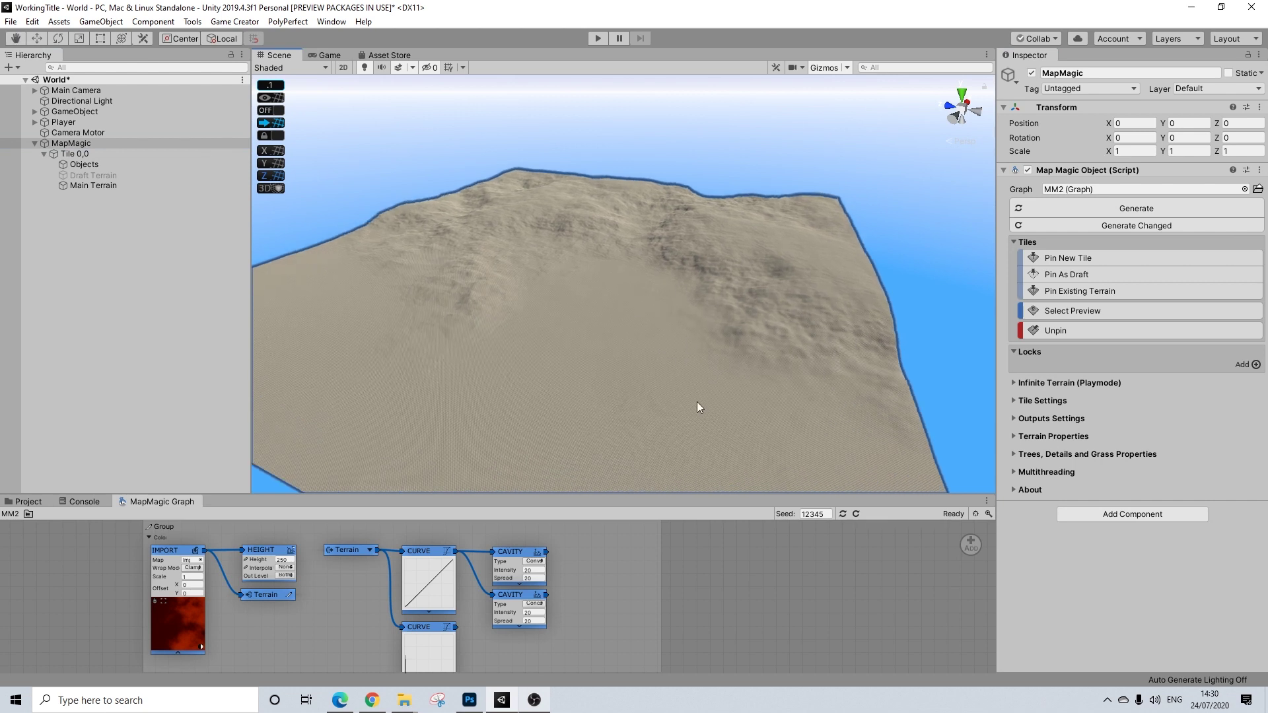
{"action": "right_click_drag", "start_coordinate": [771, 336], "coordinate": [745, 360]}
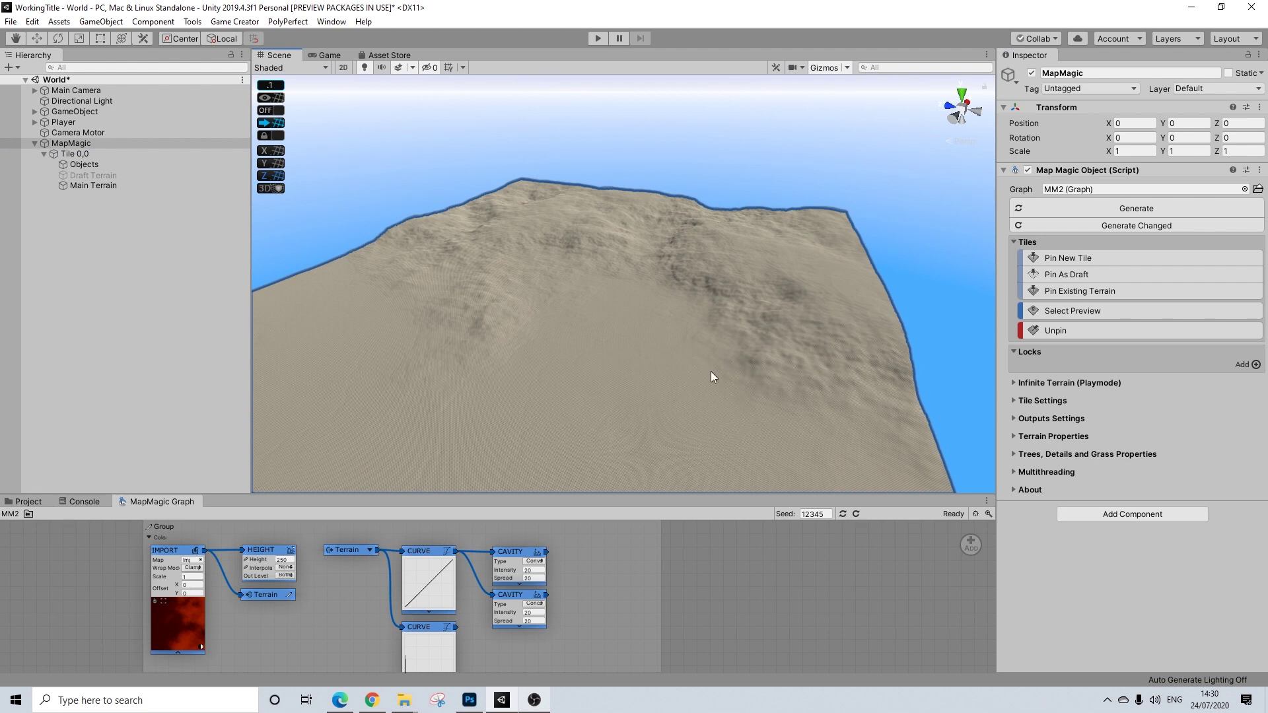
{"action": "right_click_drag", "start_coordinate": [654, 305], "coordinate": [664, 318]}
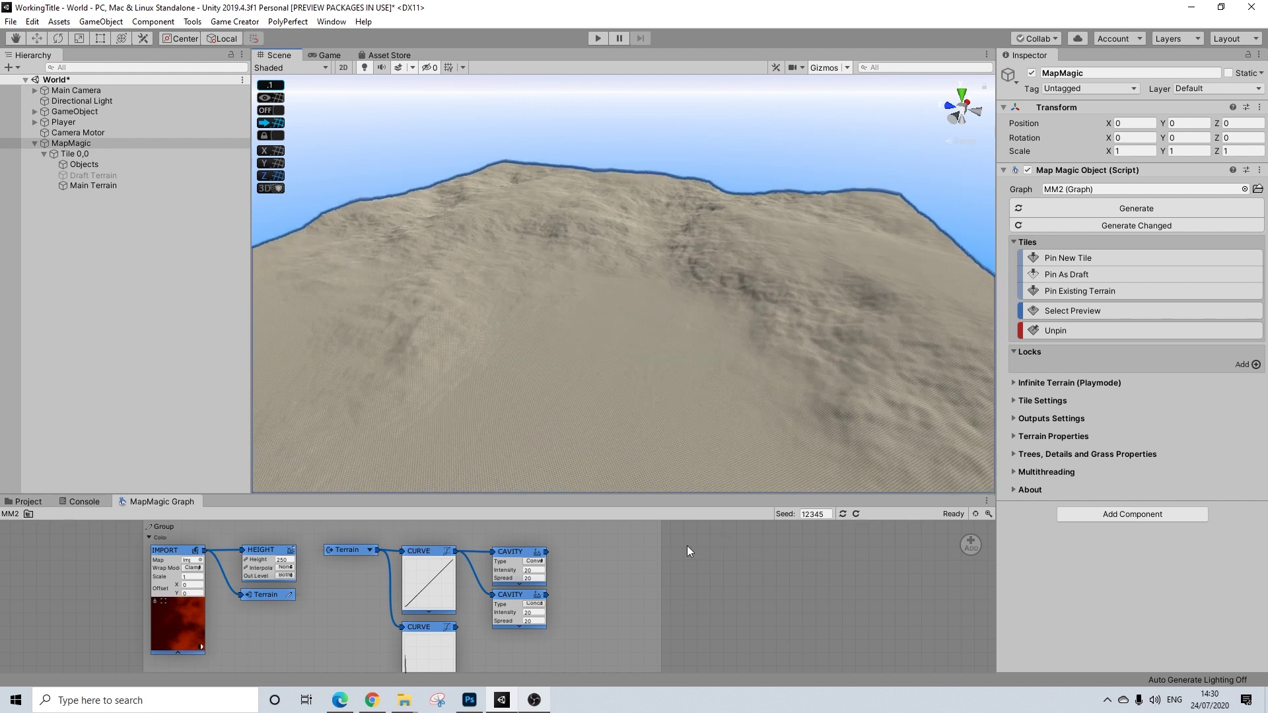
{"action": "scroll", "coordinate": [652, 340], "scroll_direction": "down", "scroll_amount": 2}
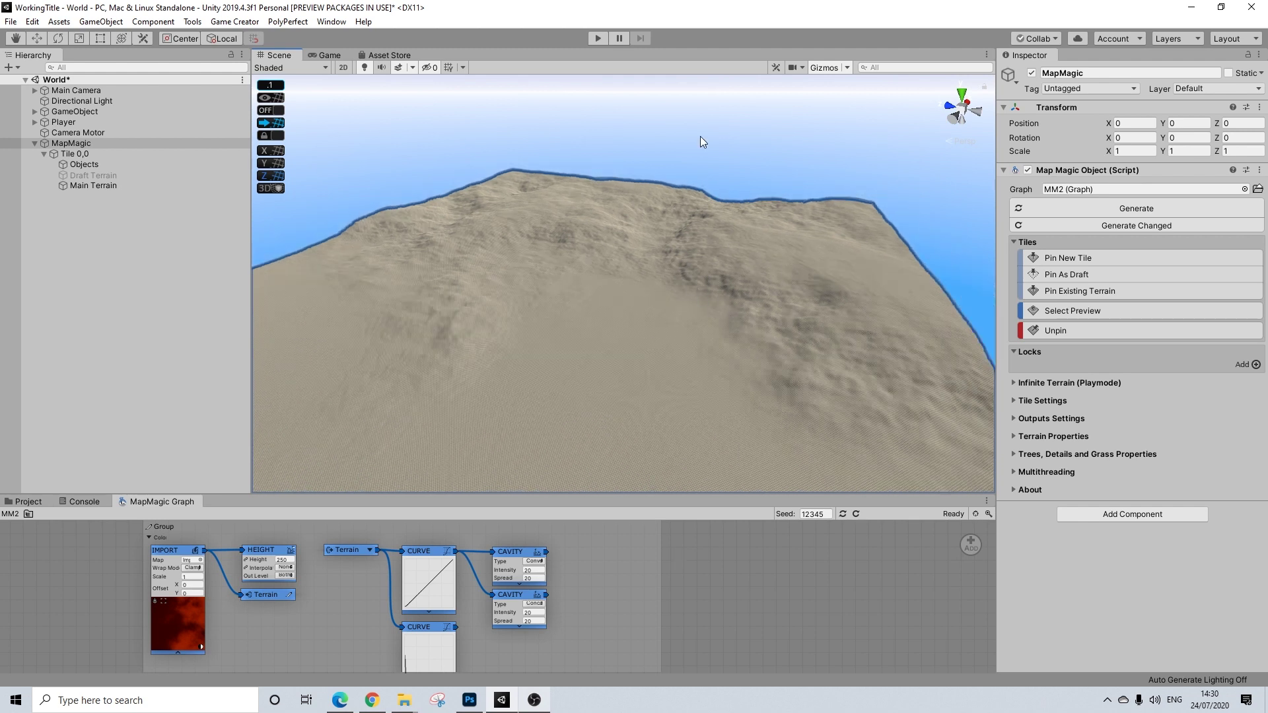
{"action": "left_click", "coordinate": [690, 166]}
{"action": "right_click_drag", "start_coordinate": [681, 240], "coordinate": [620, 308]}
{"action": "scroll", "coordinate": [620, 308], "scroll_direction": "up", "scroll_amount": 2}
{"action": "middle_click_drag", "start_coordinate": [620, 307], "coordinate": [625, 316]}
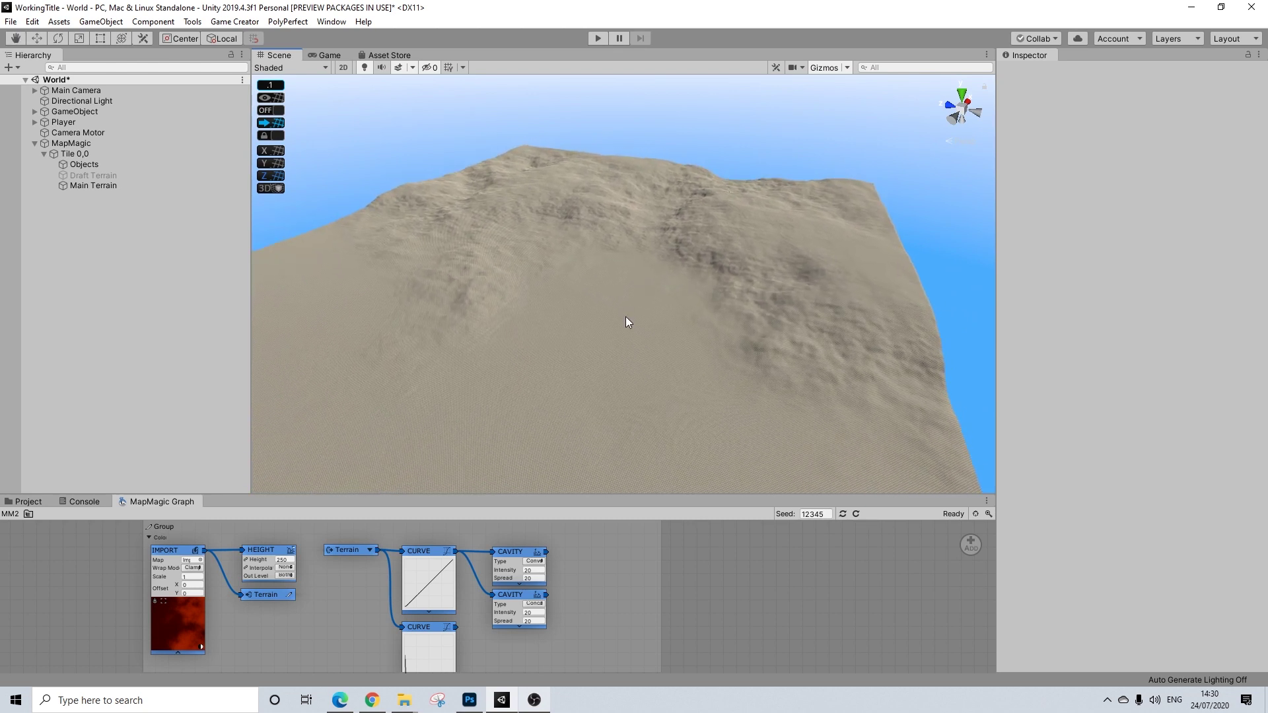
{"action": "scroll", "coordinate": [626, 316], "scroll_direction": "down", "scroll_amount": 1}
{"action": "mouse_move", "coordinate": [626, 317]}
{"action": "right_mouse_down"}
{"action": "mouse_move", "coordinate": [640, 304]}
{"action": "mouse_move", "coordinate": [628, 294]}
{"action": "right_mouse_up"}
{"action": "scroll", "coordinate": [628, 289], "scroll_direction": "up", "scroll_amount": 2}
{"action": "middle_click_drag", "start_coordinate": [625, 289], "coordinate": [671, 282]}
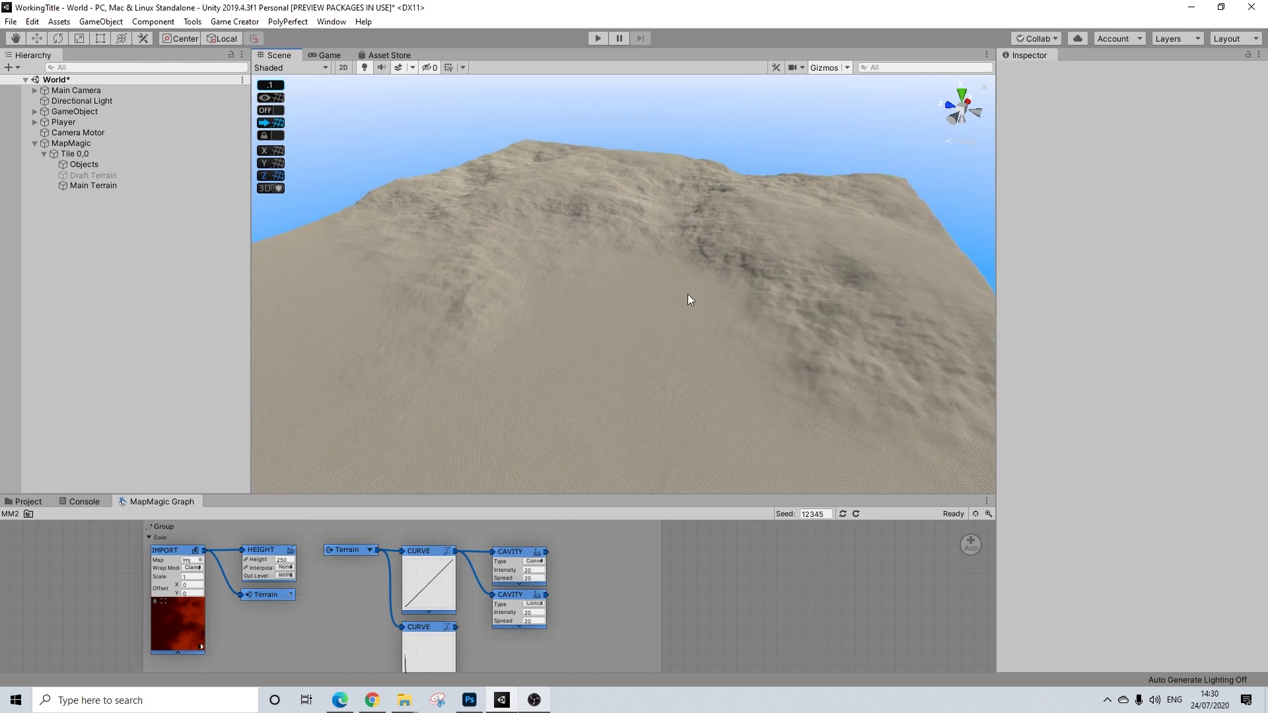
{"action": "right_click_drag", "start_coordinate": [682, 307], "coordinate": [651, 311]}
- Add a Textures output node to the MapMagic graph and place it beside the upper Cavity node, inside the group
{"action": "right_click", "coordinate": [673, 556]}
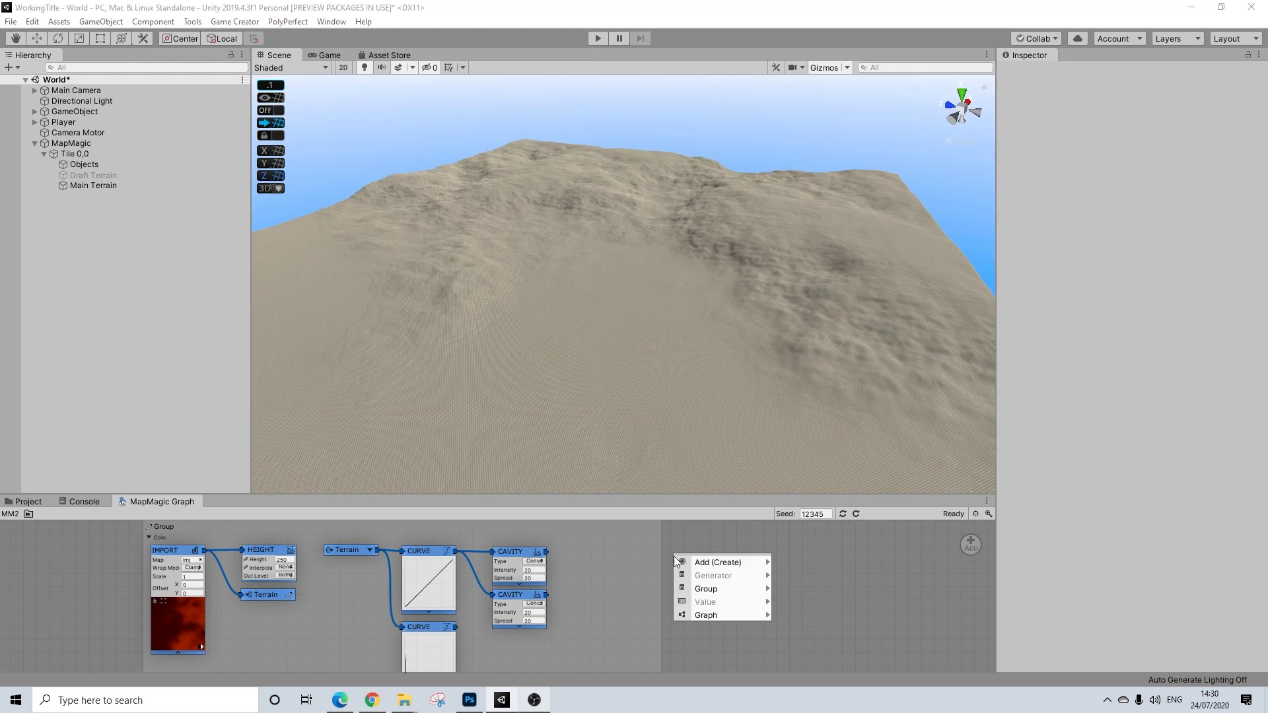
{"action": "mouse_move", "coordinate": [723, 561]}
{"action": "mouse_move", "coordinate": [826, 561]}
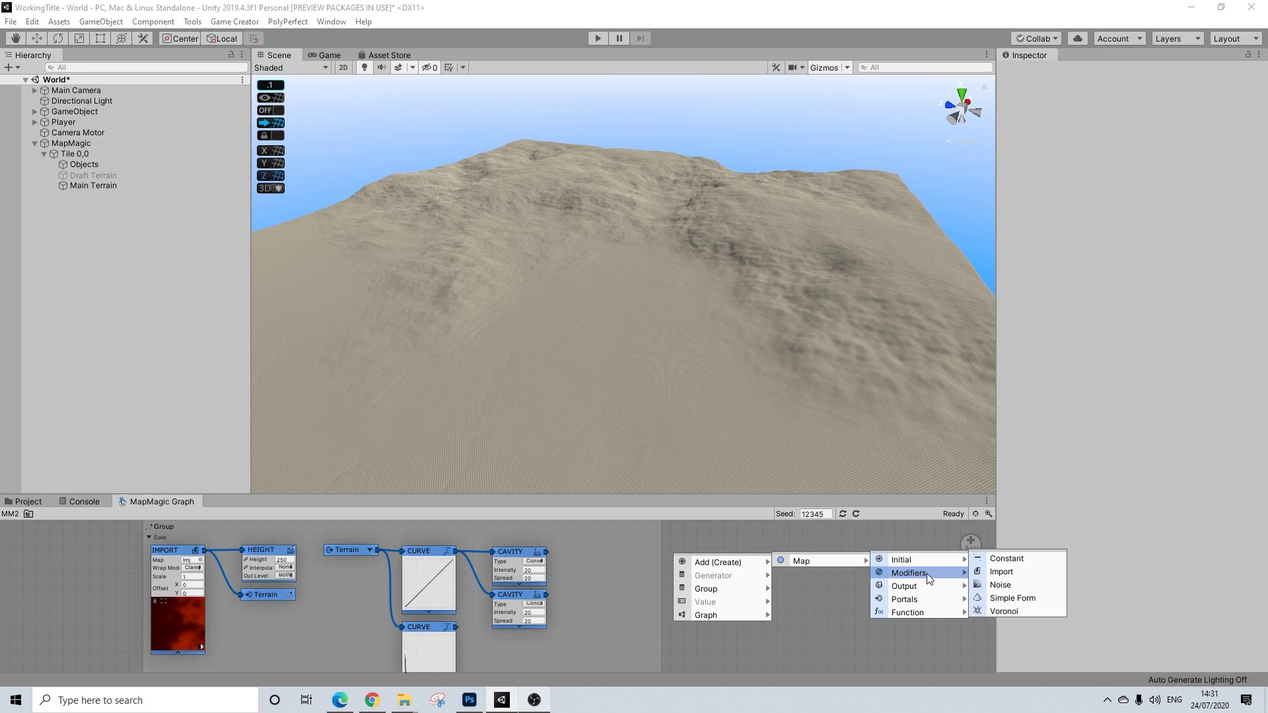
{"action": "mouse_move", "coordinate": [951, 586]}
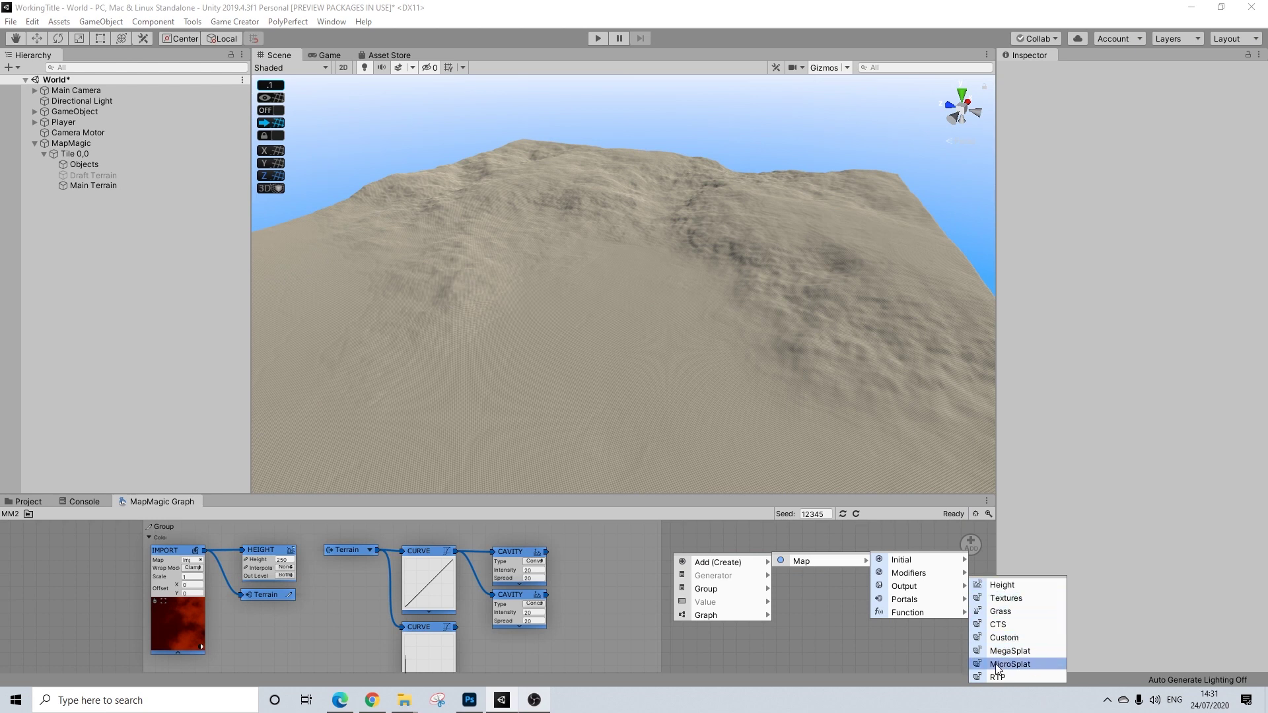
{"action": "left_click", "coordinate": [1000, 599]}
{"action": "left_click_drag", "start_coordinate": [669, 556], "coordinate": [612, 550]}
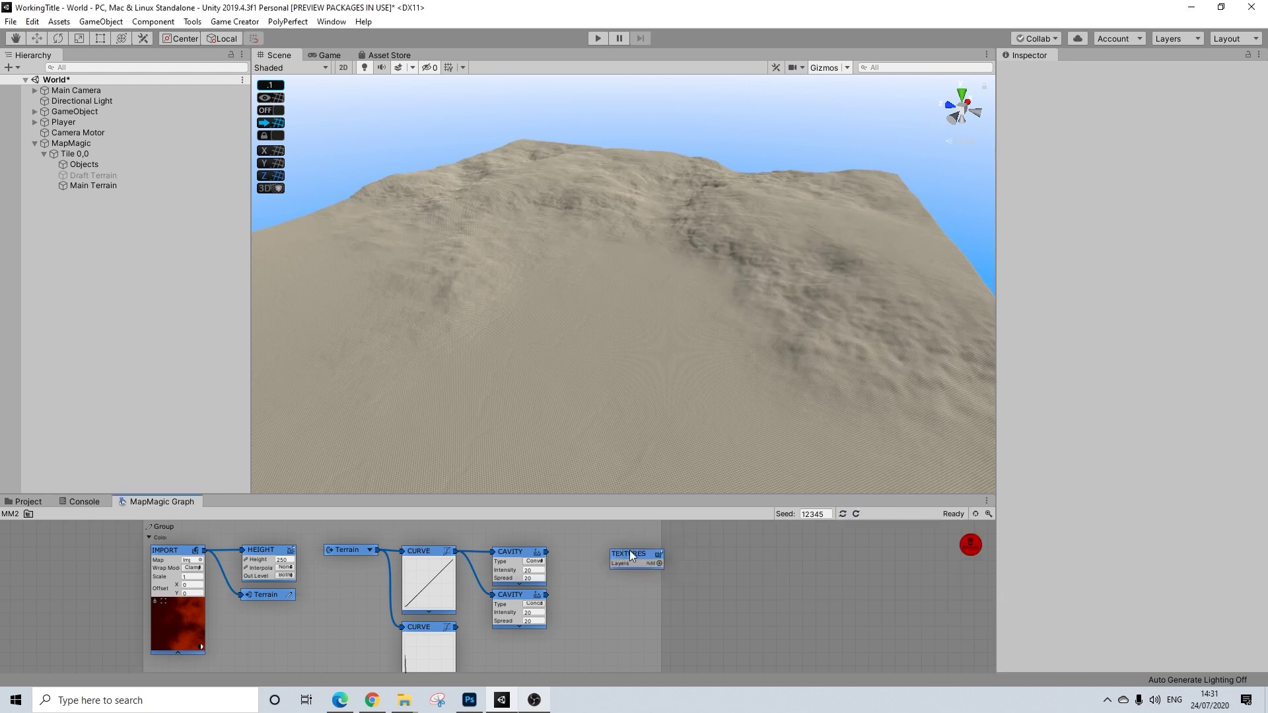
- Add six layers to the Textures node
{"action": "left_click", "coordinate": [639, 560]}
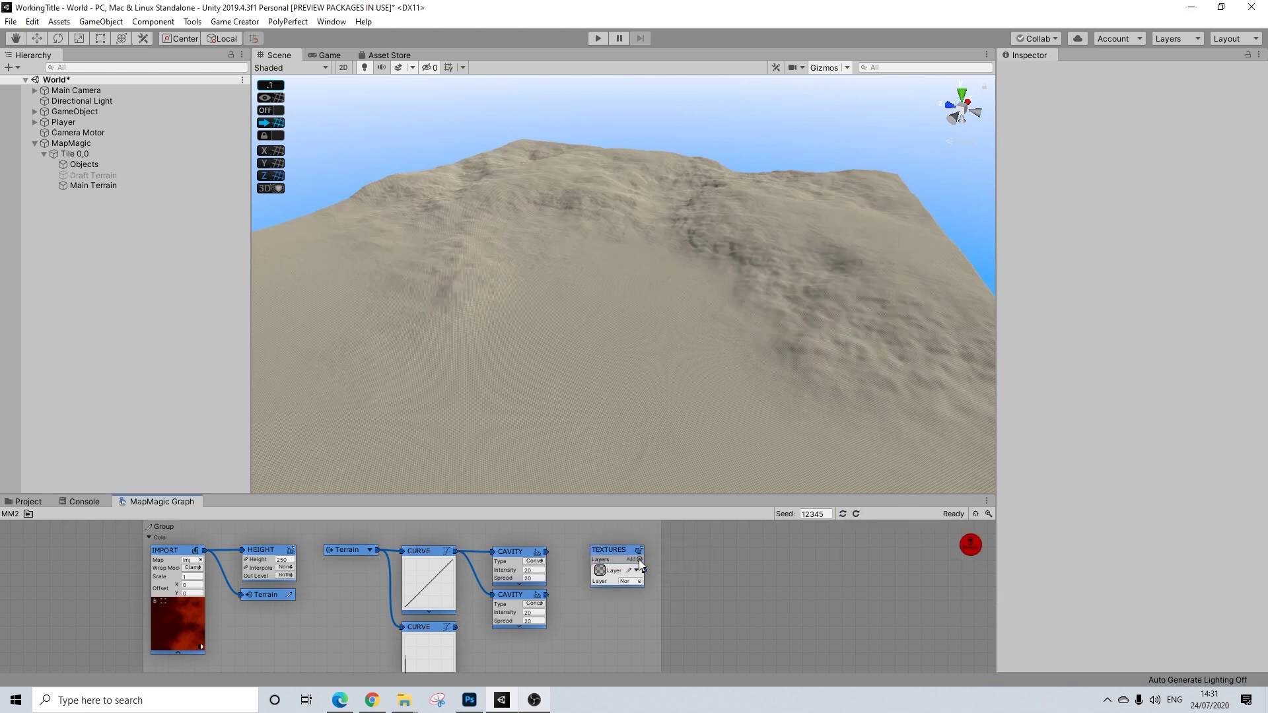
{"action": "left_click", "coordinate": [640, 560]}
{"action": "left_click", "coordinate": [640, 559]}
{"action": "left_click", "coordinate": [639, 559]}
{"action": "left_click", "coordinate": [639, 559]}
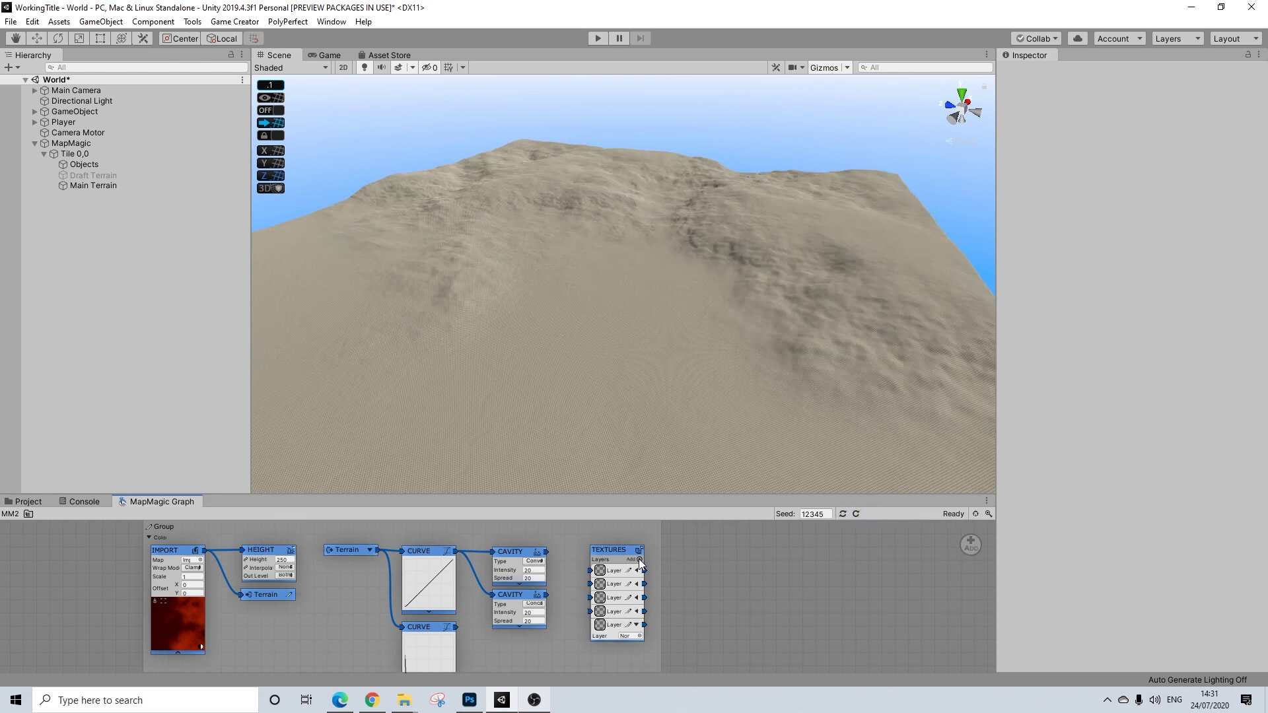
{"action": "left_click", "coordinate": [639, 558]}
- Assign the terrain layer layer_TerrainDirt_basecolorTerrainDirt_normal3d3aba195e4d26ee to the bottom layer of the Textures node
{"action": "left_click", "coordinate": [640, 650]}
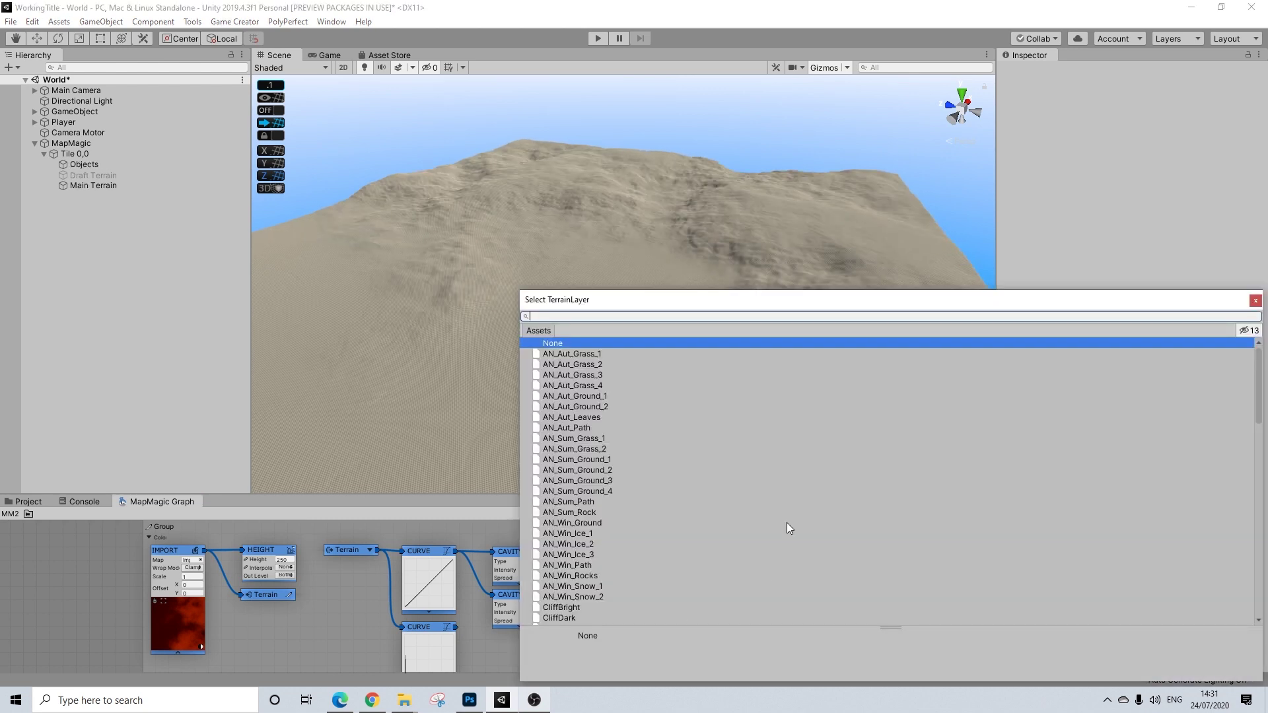
{"action": "scroll", "coordinate": [781, 522], "scroll_direction": "down", "scroll_amount": 10}
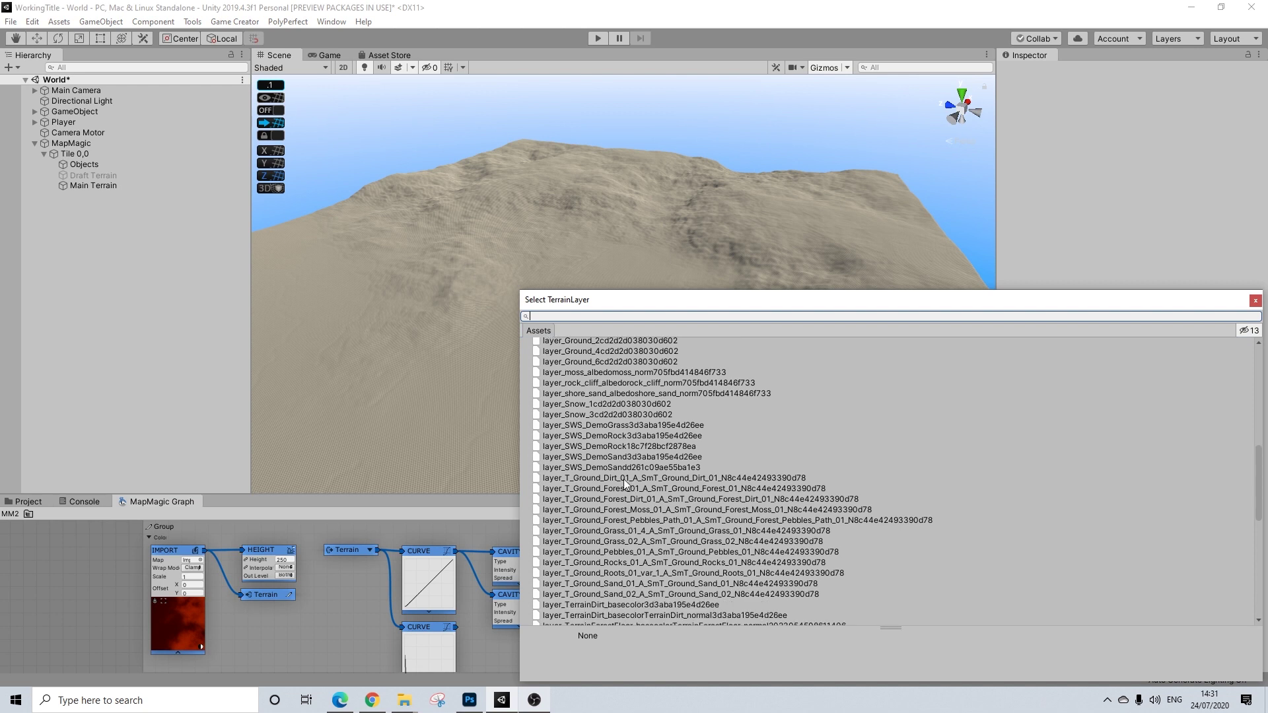
{"action": "left_click", "coordinate": [620, 488]}
{"action": "left_click", "coordinate": [608, 497]}
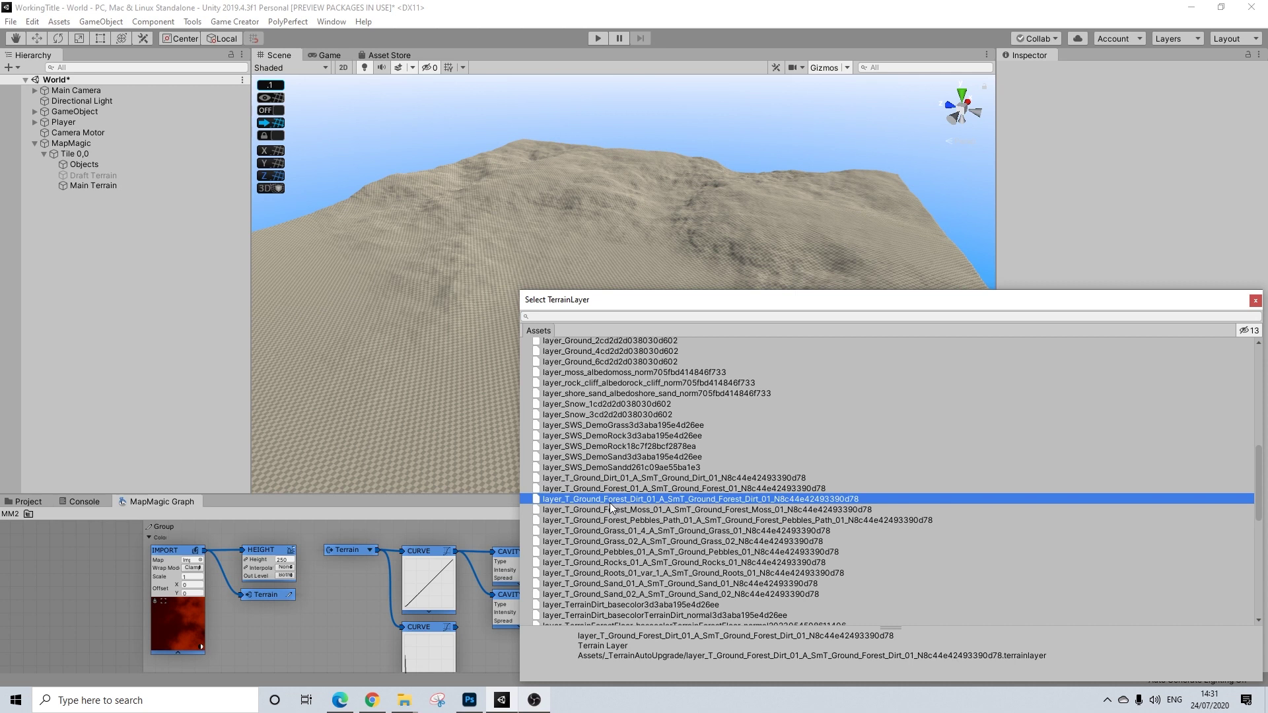
{"action": "left_click", "coordinate": [605, 520]}
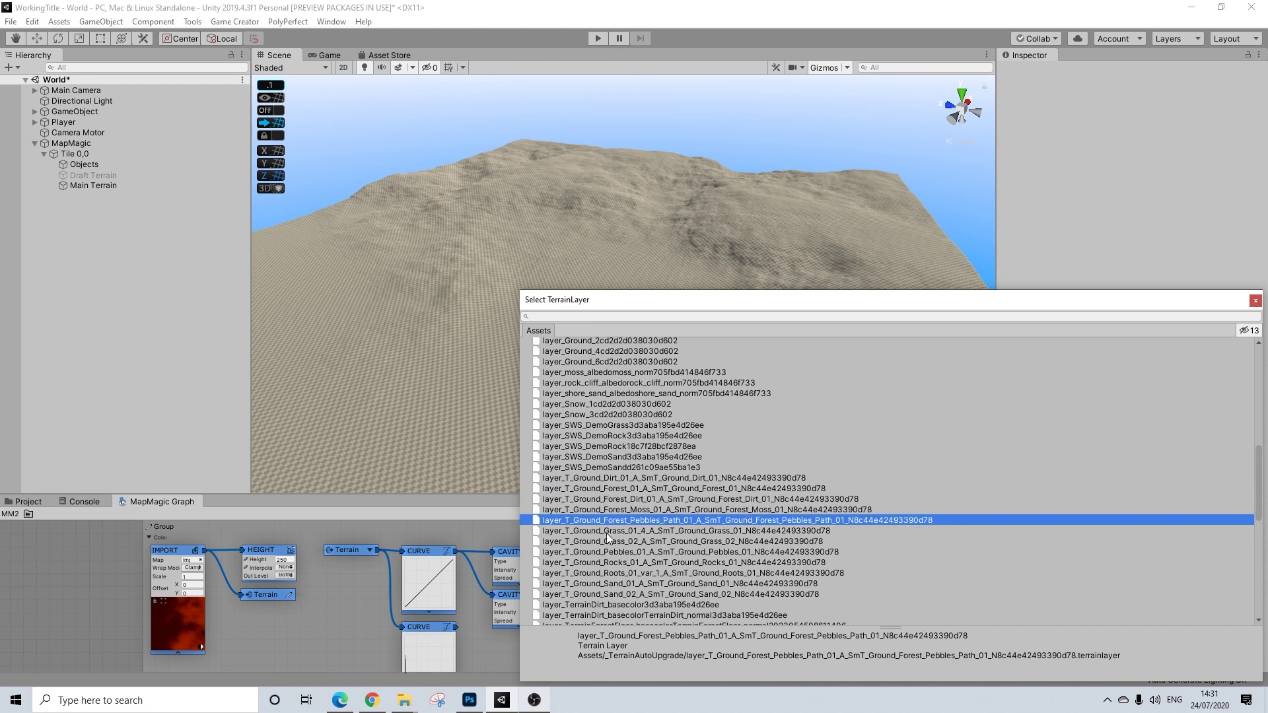
{"action": "left_click", "coordinate": [606, 530]}
{"action": "left_click", "coordinate": [605, 552]}
{"action": "scroll", "coordinate": [605, 557], "scroll_direction": "down", "scroll_amount": 5}
{"action": "left_click", "coordinate": [598, 521]}
{"action": "left_click", "coordinate": [597, 509]}
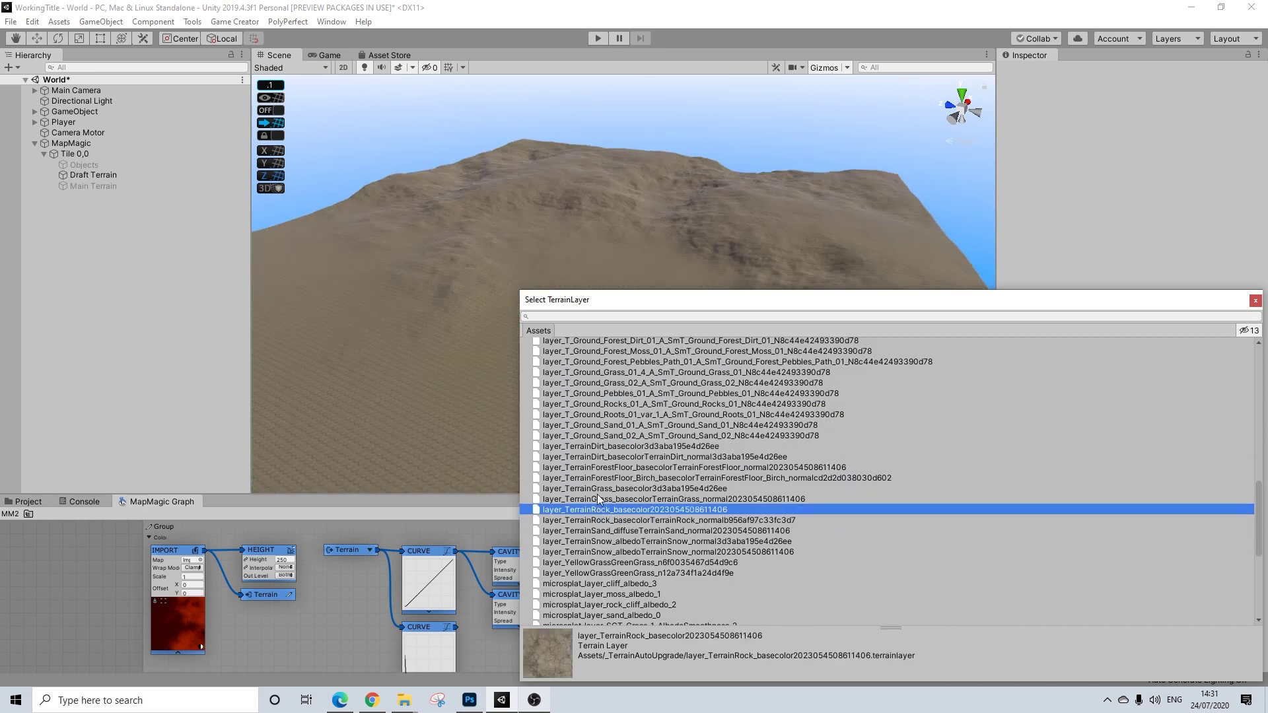
{"action": "left_click", "coordinate": [597, 478]}
{"action": "left_click", "coordinate": [599, 467]}
{"action": "left_click", "coordinate": [604, 456]}
{"action": "left_click", "coordinate": [607, 446]}
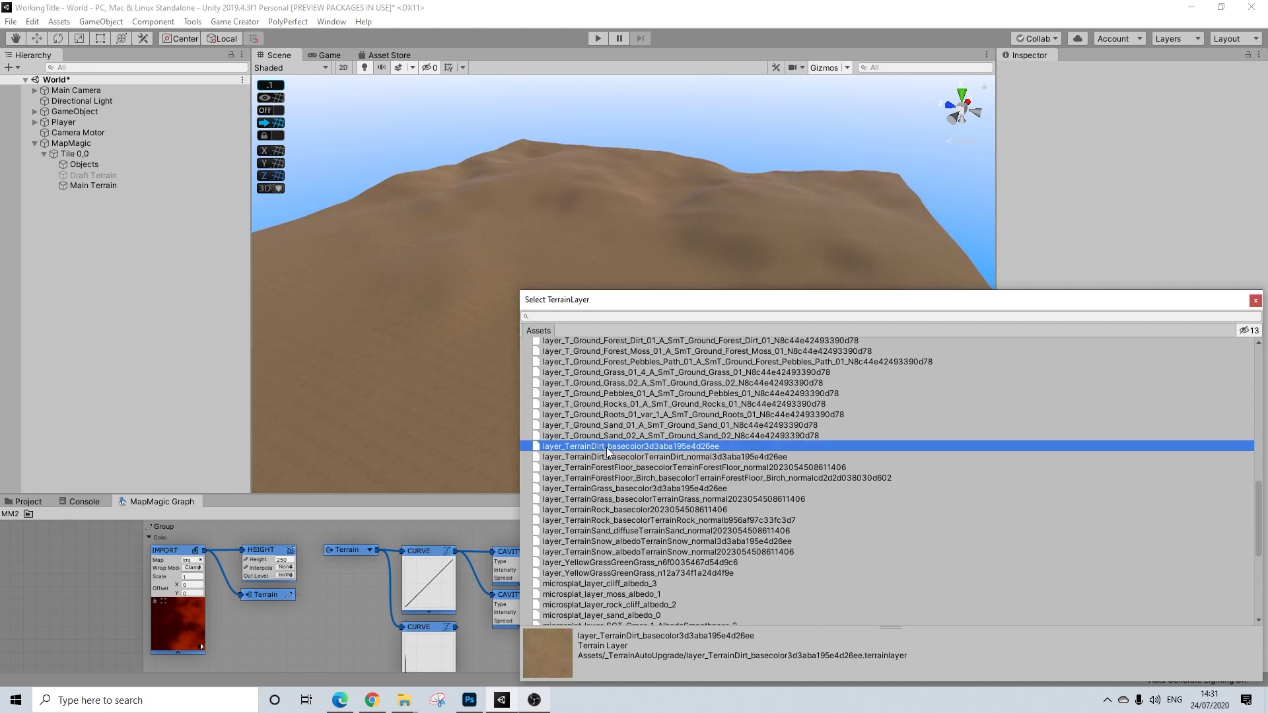
{"action": "left_click", "coordinate": [607, 457]}
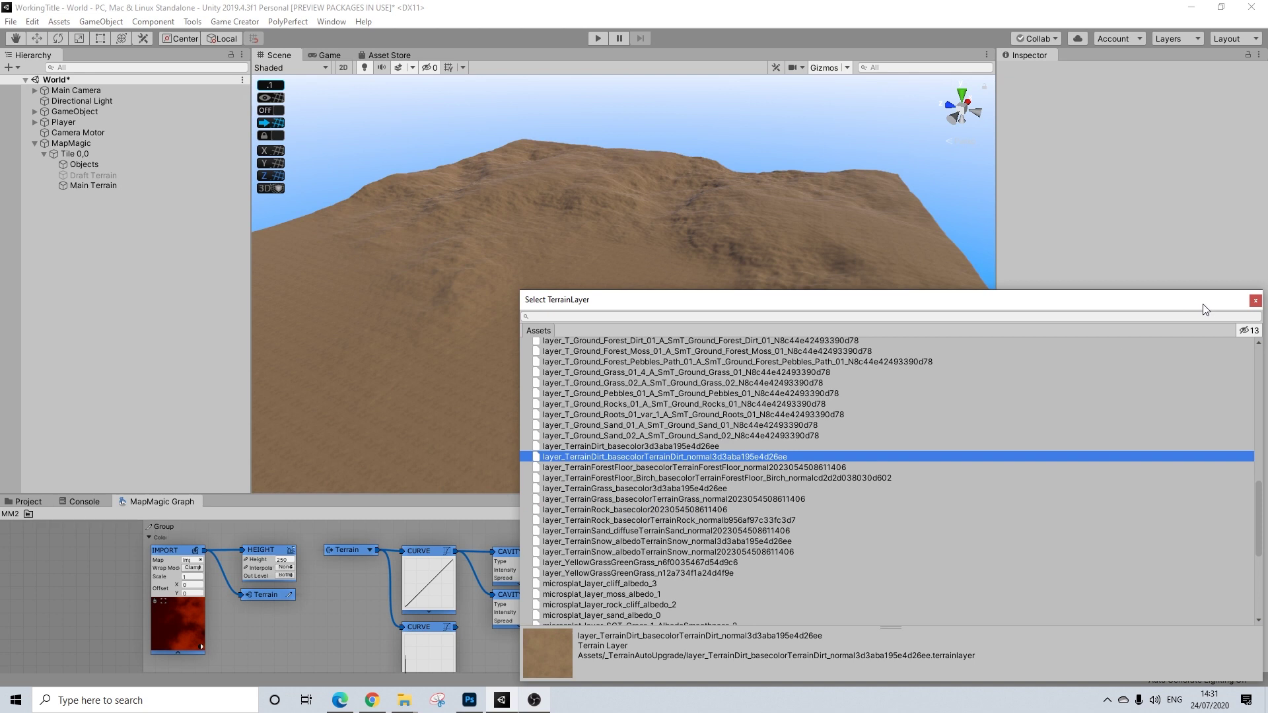
{"action": "left_click", "coordinate": [1256, 301]}
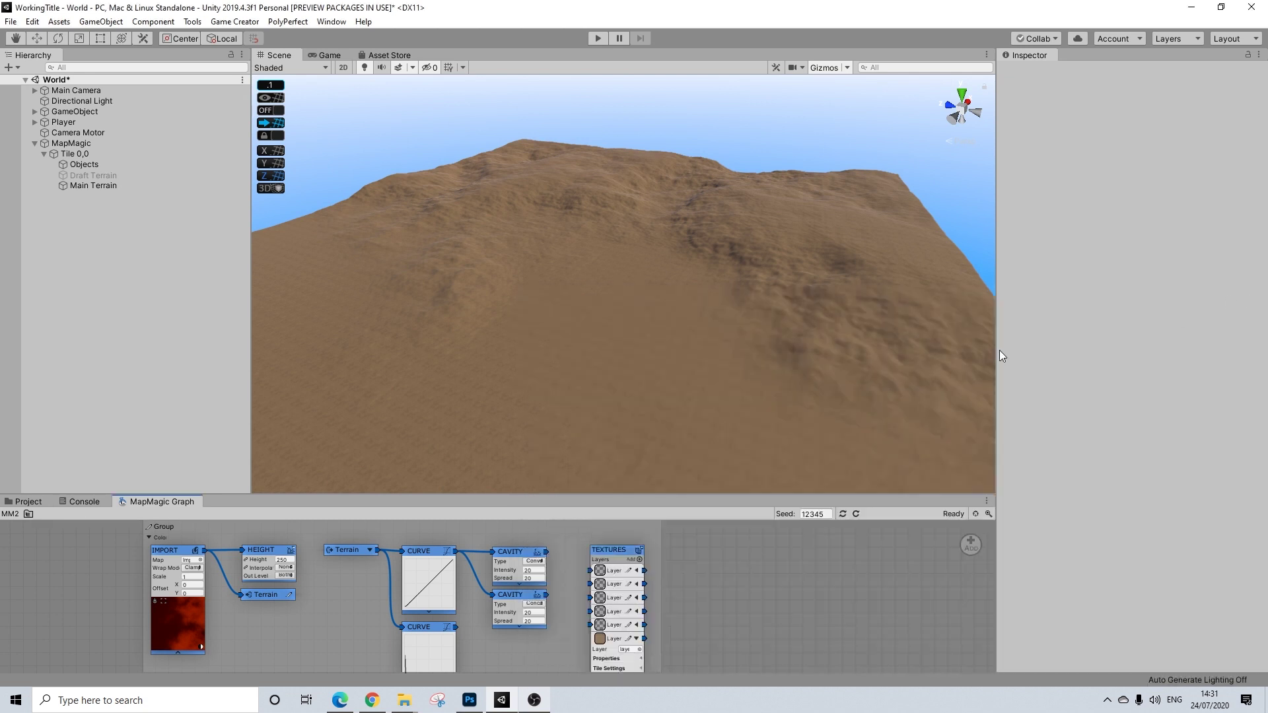
{"action": "left_click", "coordinate": [636, 625]}
{"action": "left_click", "coordinate": [639, 637]}
{"action": "scroll", "coordinate": [616, 497], "scroll_direction": "down", "scroll_amount": 10}
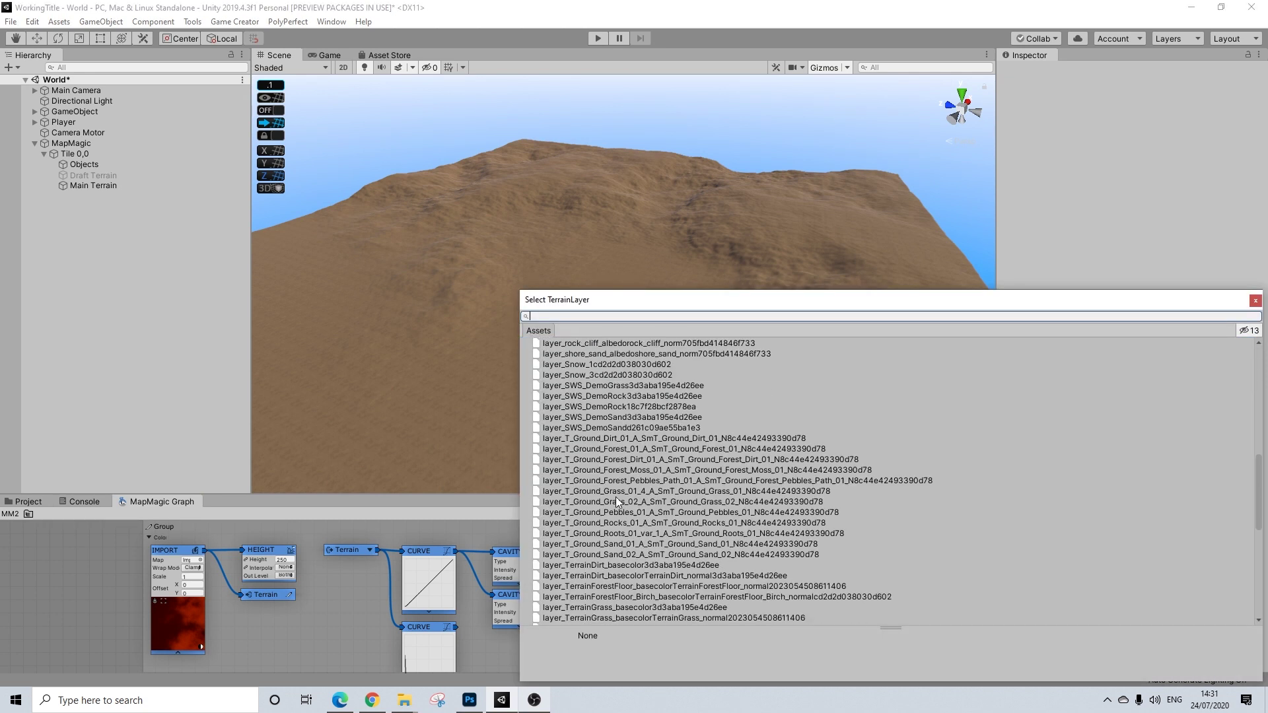
{"action": "left_click", "coordinate": [602, 500]}
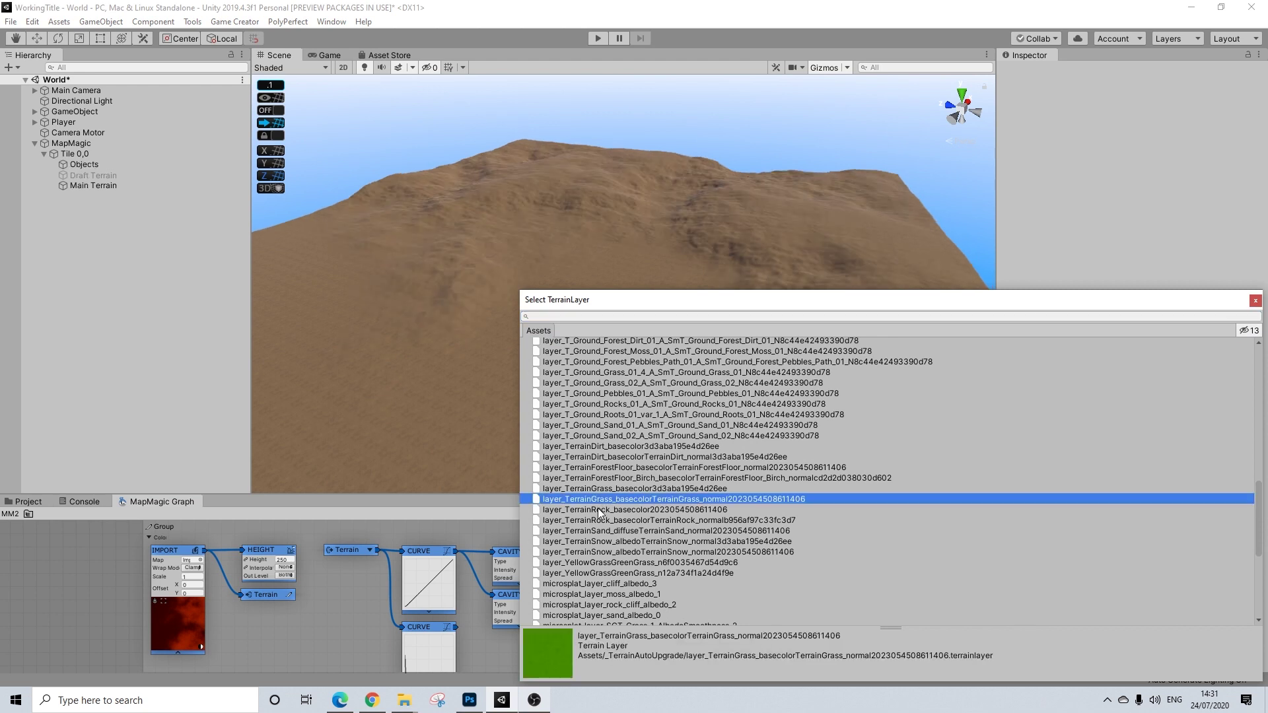
{"action": "left_click", "coordinate": [601, 510]}
{"action": "left_click", "coordinate": [680, 498]}
{"action": "double_click", "coordinate": [680, 498]}
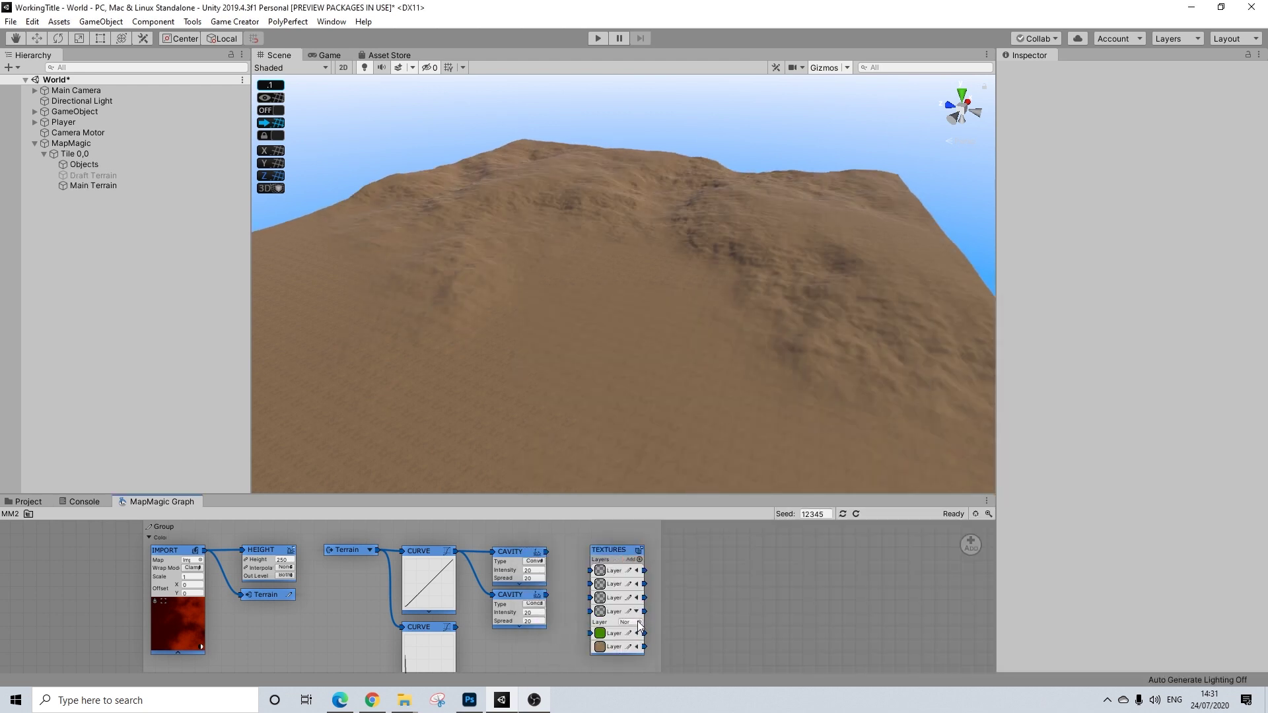
{"action": "left_click", "coordinate": [637, 621]}
{"action": "scroll", "coordinate": [609, 510], "scroll_direction": "down", "scroll_amount": 3}
{"action": "left_click", "coordinate": [597, 530]}
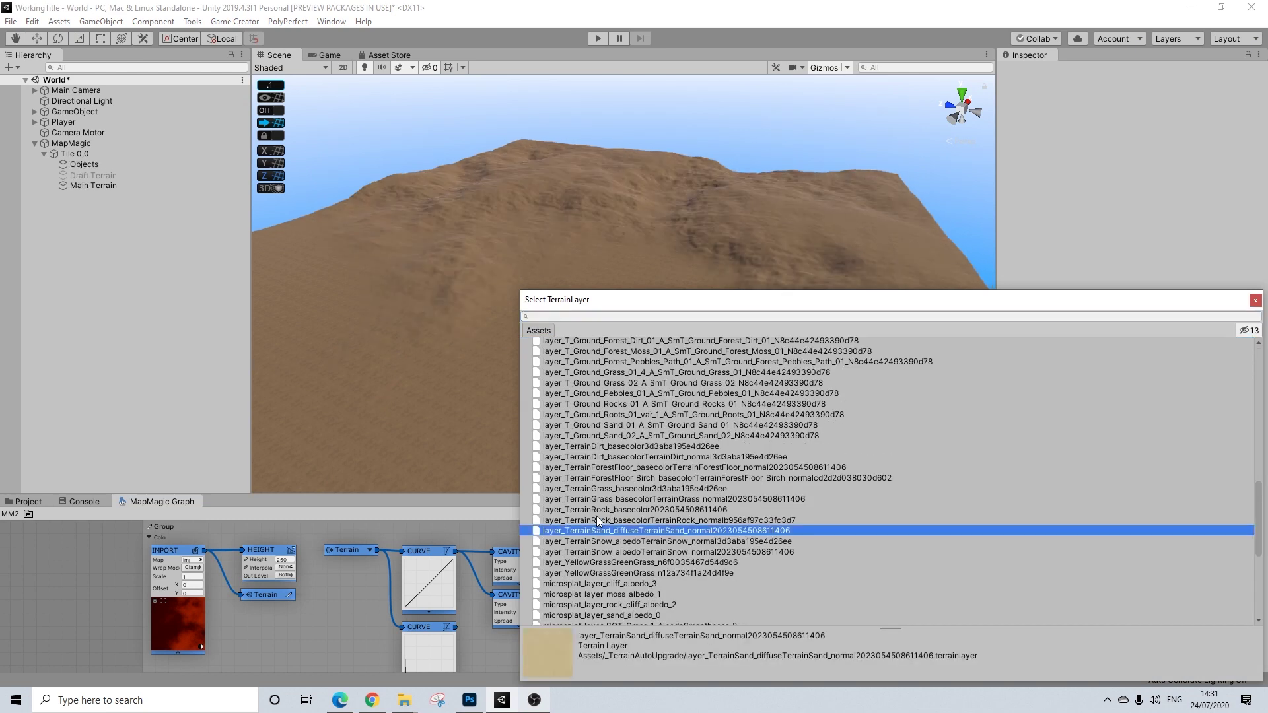
{"action": "left_click", "coordinate": [597, 520]}
{"action": "left_click", "coordinate": [595, 532]}
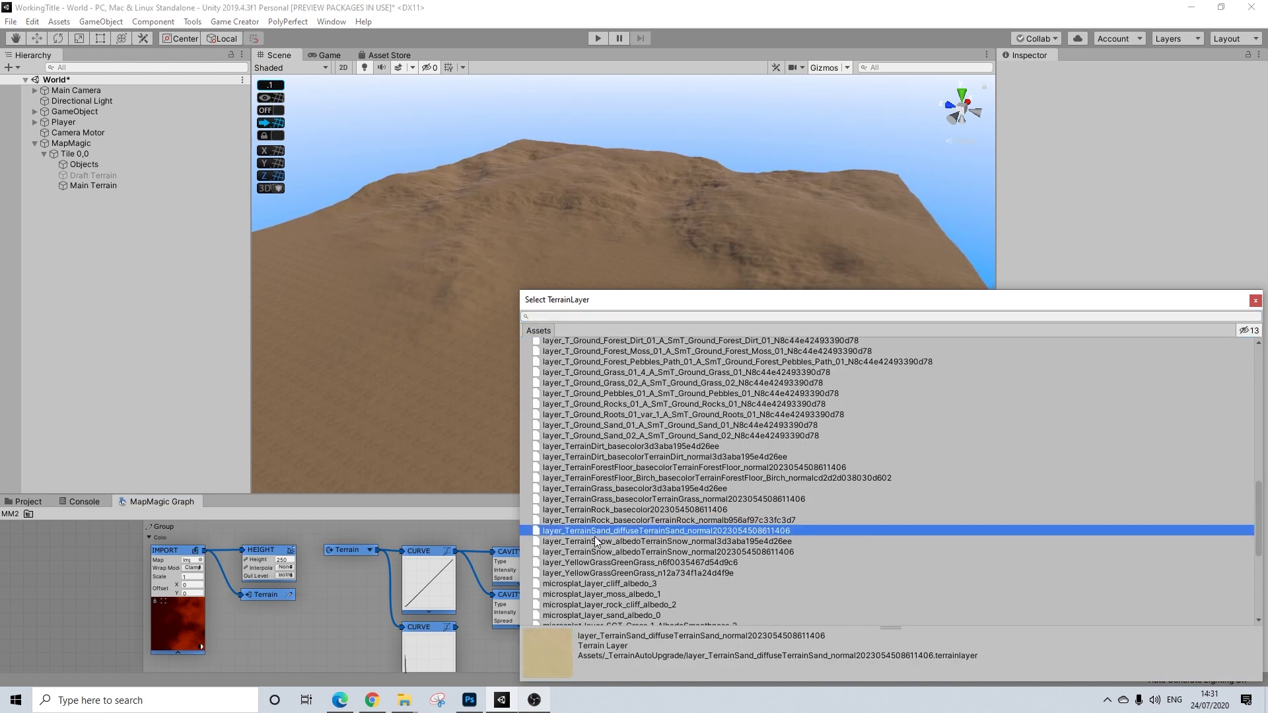
{"action": "left_click", "coordinate": [1256, 301]}
- Assign layer_TerrainForestFloor_Birch_basecolorTerrainForestFloor_Birch_normalcd2d2d038030d602 to the Textures layer directly above the sand layer
{"action": "left_click", "coordinate": [636, 598]}
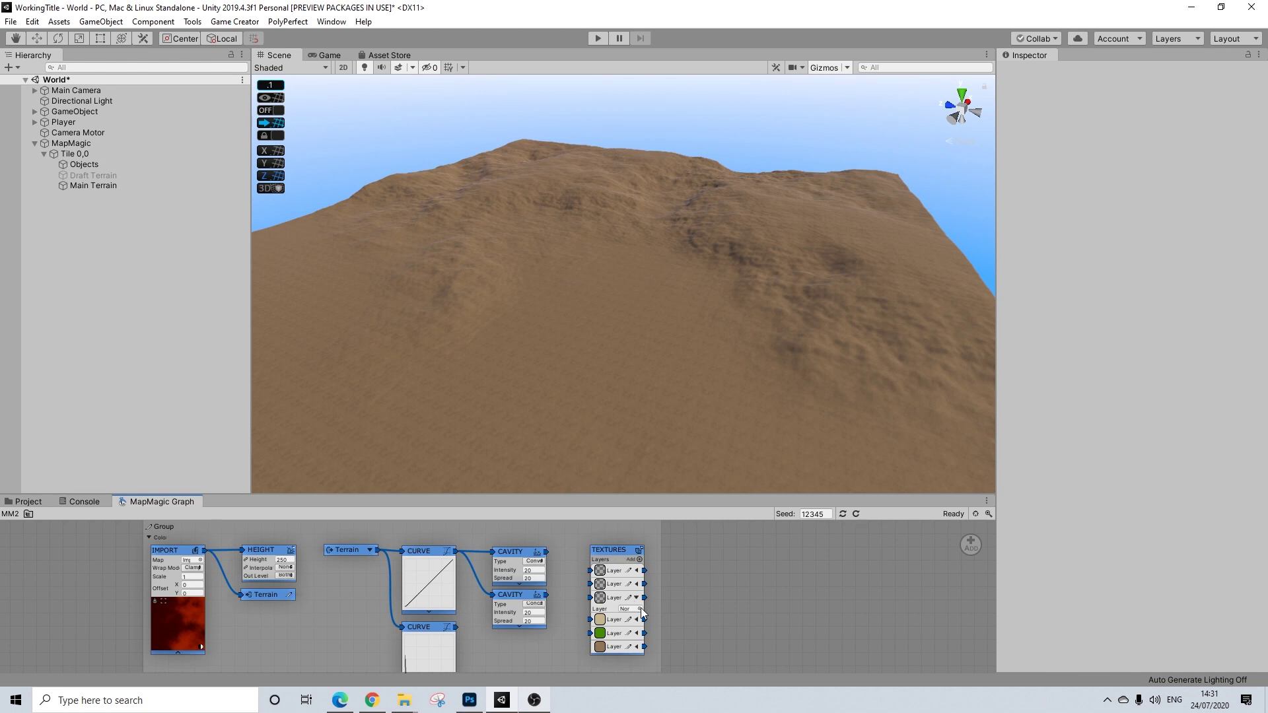
{"action": "left_click", "coordinate": [640, 609]}
{"action": "scroll", "coordinate": [595, 449], "scroll_direction": "down", "scroll_amount": 15}
{"action": "left_click", "coordinate": [609, 477]}
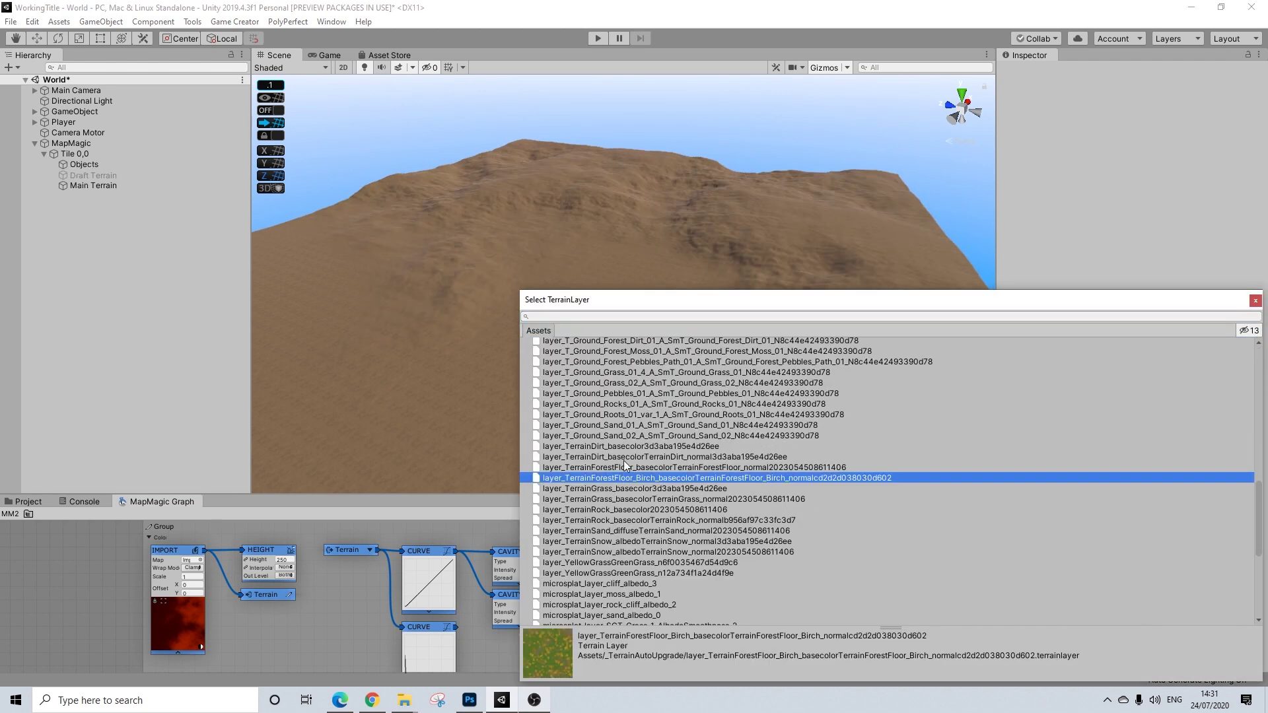
{"action": "left_click", "coordinate": [601, 488]}
{"action": "left_click", "coordinate": [609, 479]}
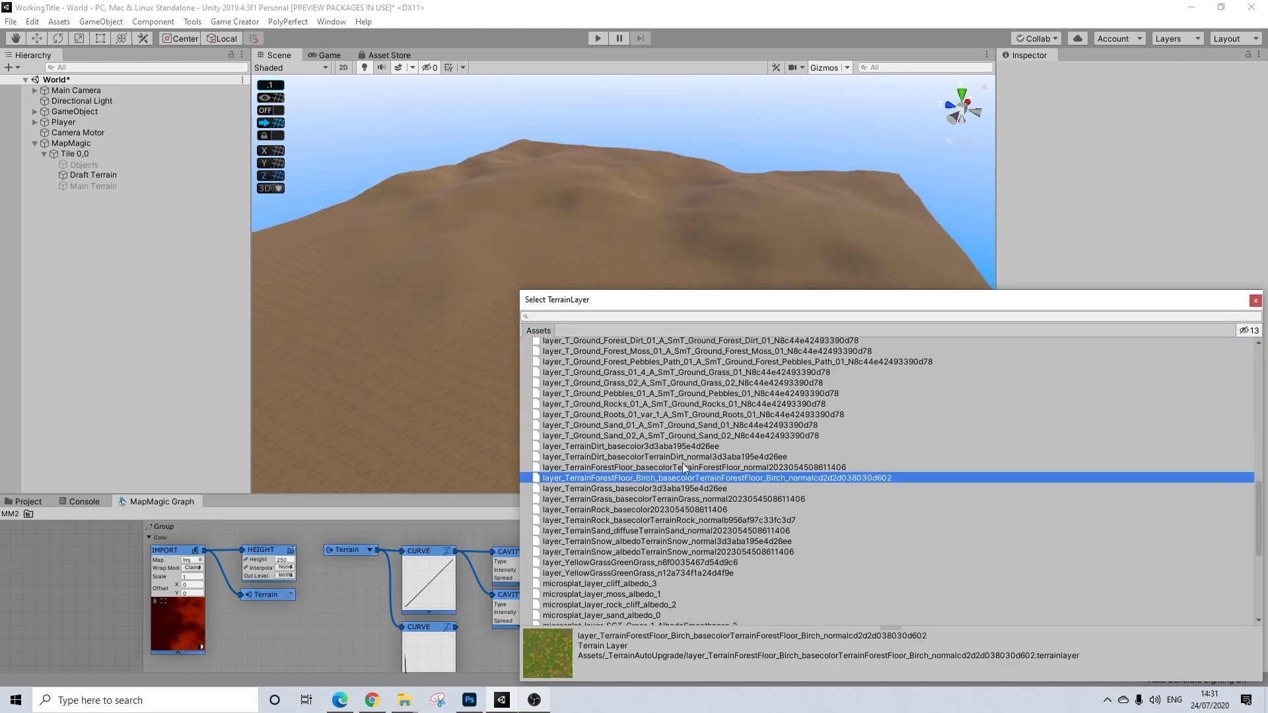
{"action": "left_click", "coordinate": [1257, 303]}
- Assign layer_TerrainRock_basecolorTerrainRock_normalb956af97c33fc3d7 to the second layer from the top of the Textures node
{"action": "left_click", "coordinate": [637, 585]}
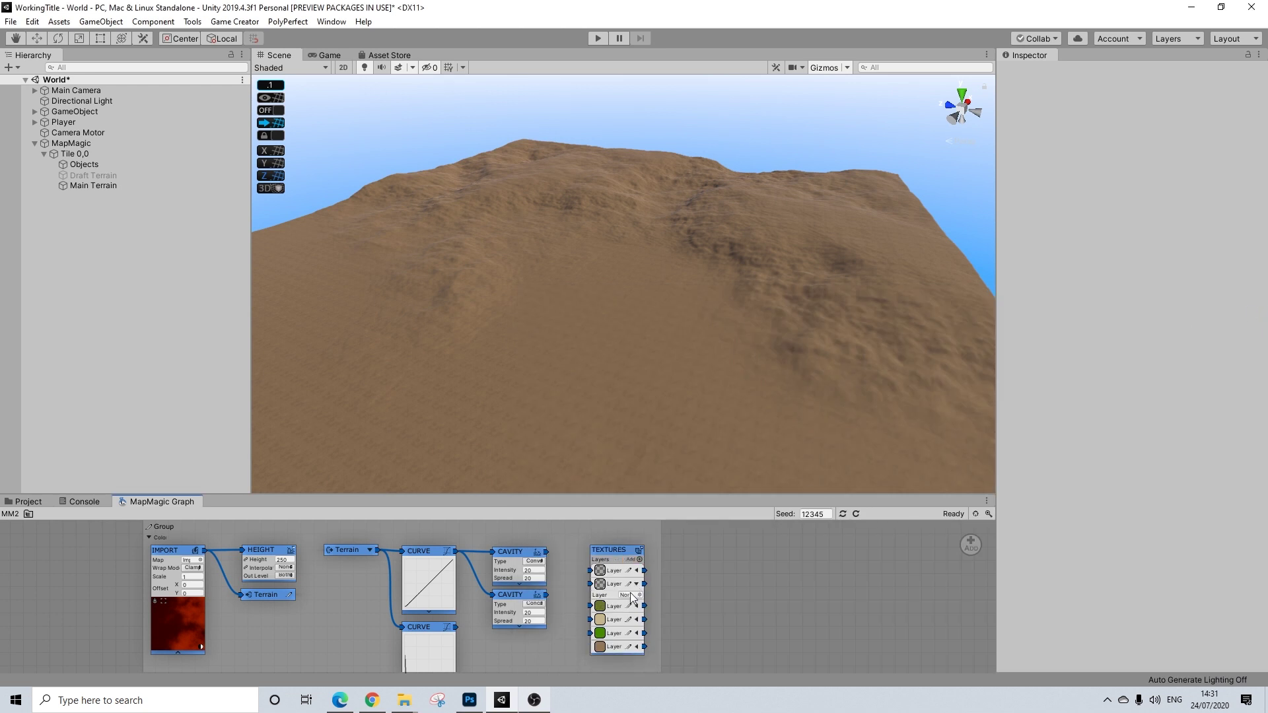
{"action": "left_click", "coordinate": [640, 595]}
{"action": "scroll", "coordinate": [629, 511], "scroll_direction": "down", "scroll_amount": 11}
{"action": "scroll", "coordinate": [627, 511], "scroll_direction": "down", "scroll_amount": 8}
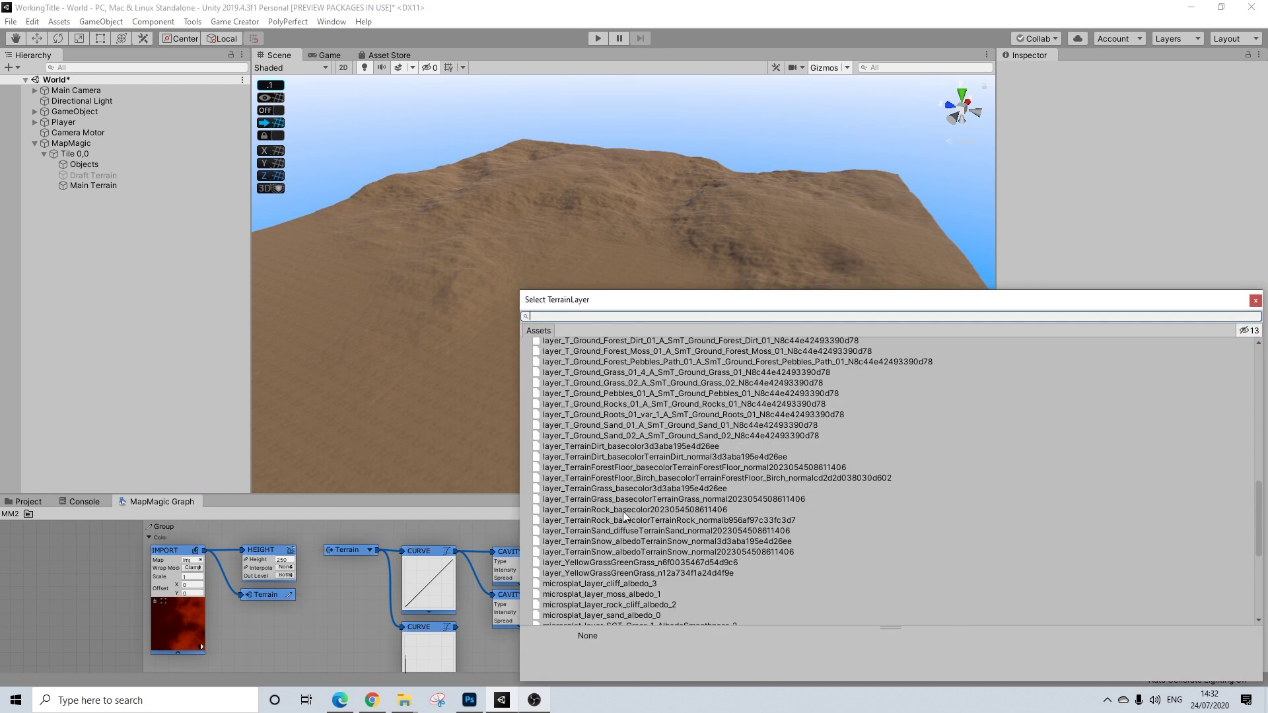
{"action": "scroll", "coordinate": [608, 513], "scroll_direction": "up", "scroll_amount": 3}
{"action": "left_click", "coordinate": [592, 461]}
{"action": "left_click", "coordinate": [596, 477]}
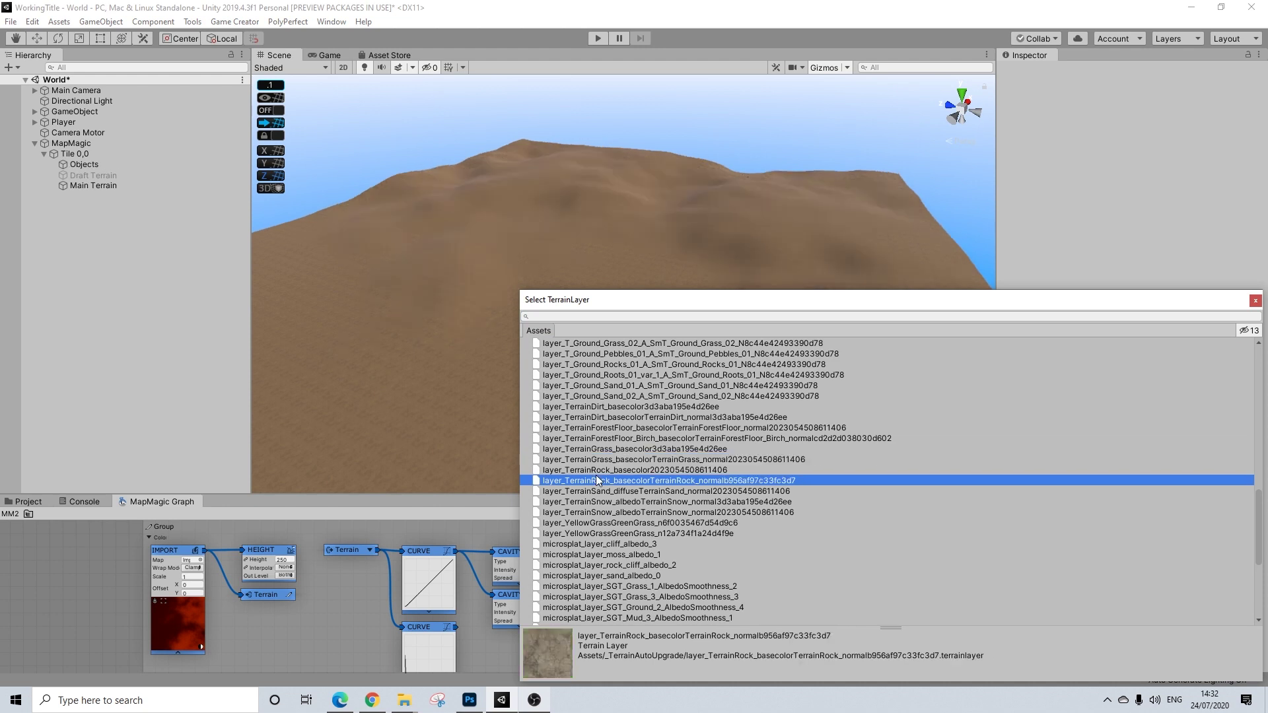
{"action": "left_click", "coordinate": [663, 493]}
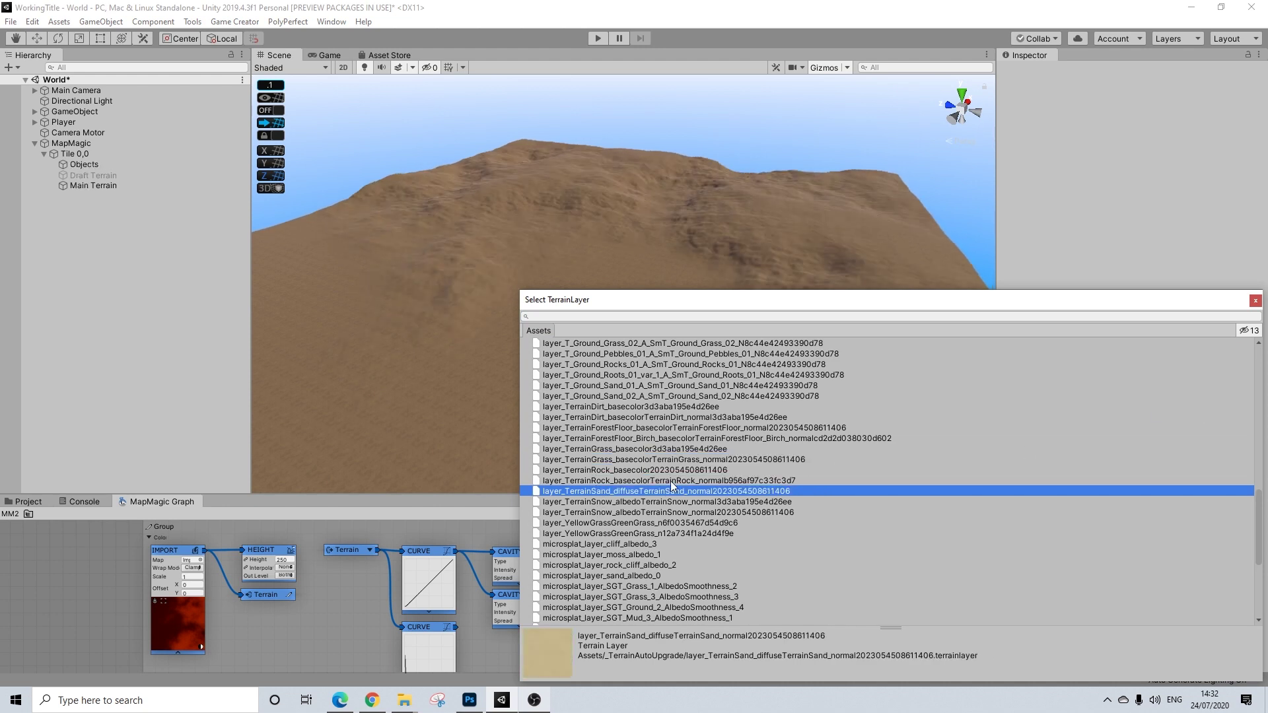
{"action": "left_click", "coordinate": [671, 481]}
{"action": "left_click", "coordinate": [1255, 300]}
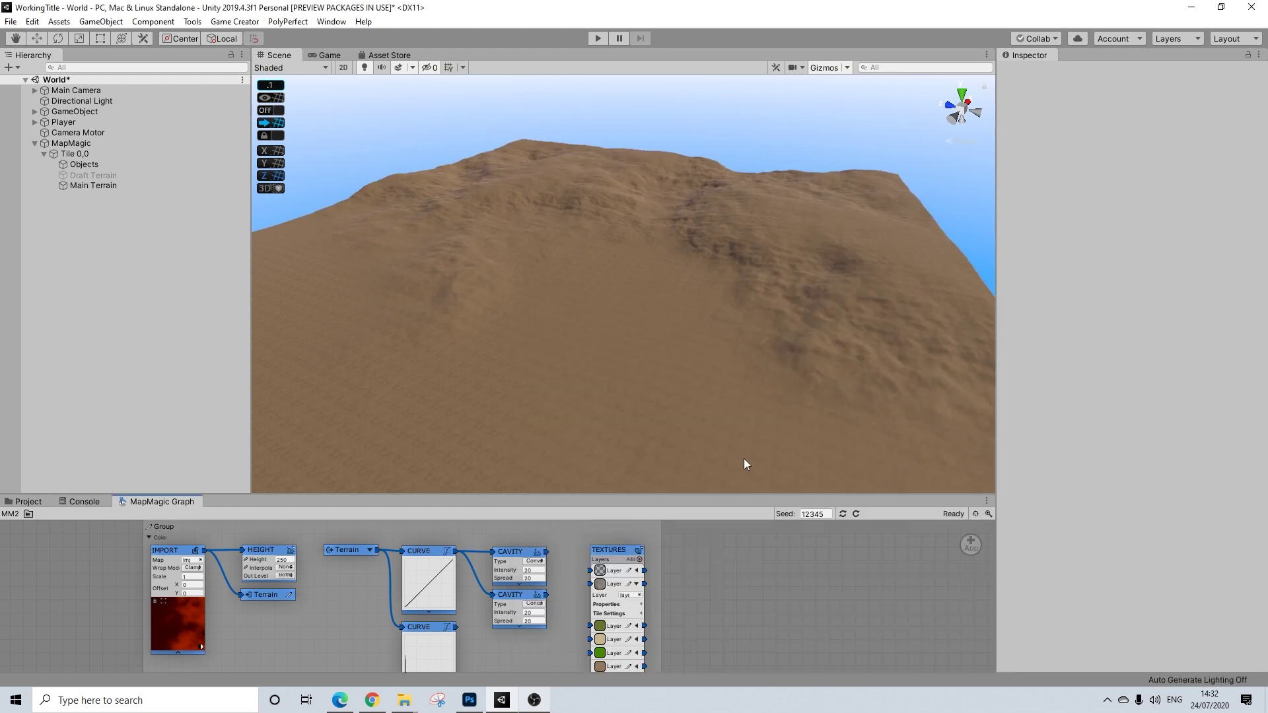
{"action": "left_click", "coordinate": [635, 571]}
{"action": "left_click", "coordinate": [640, 585]}
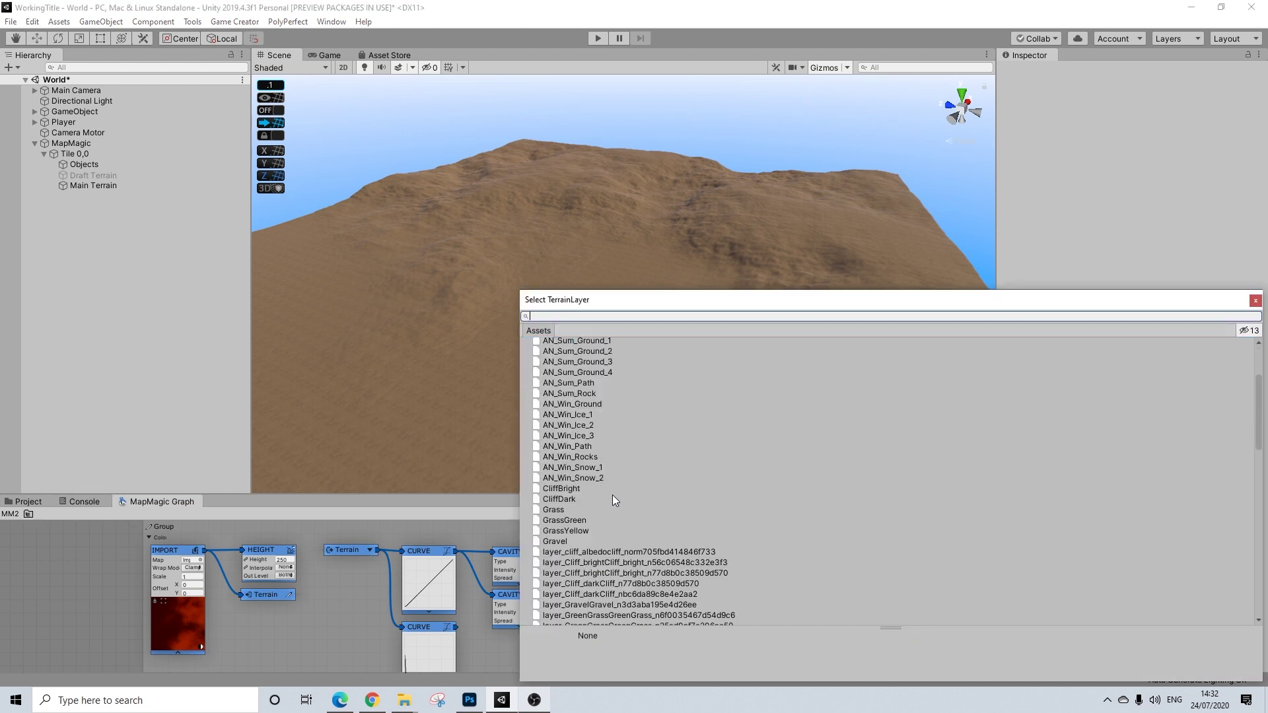
{"action": "scroll", "coordinate": [613, 494], "scroll_direction": "down", "scroll_amount": 15}
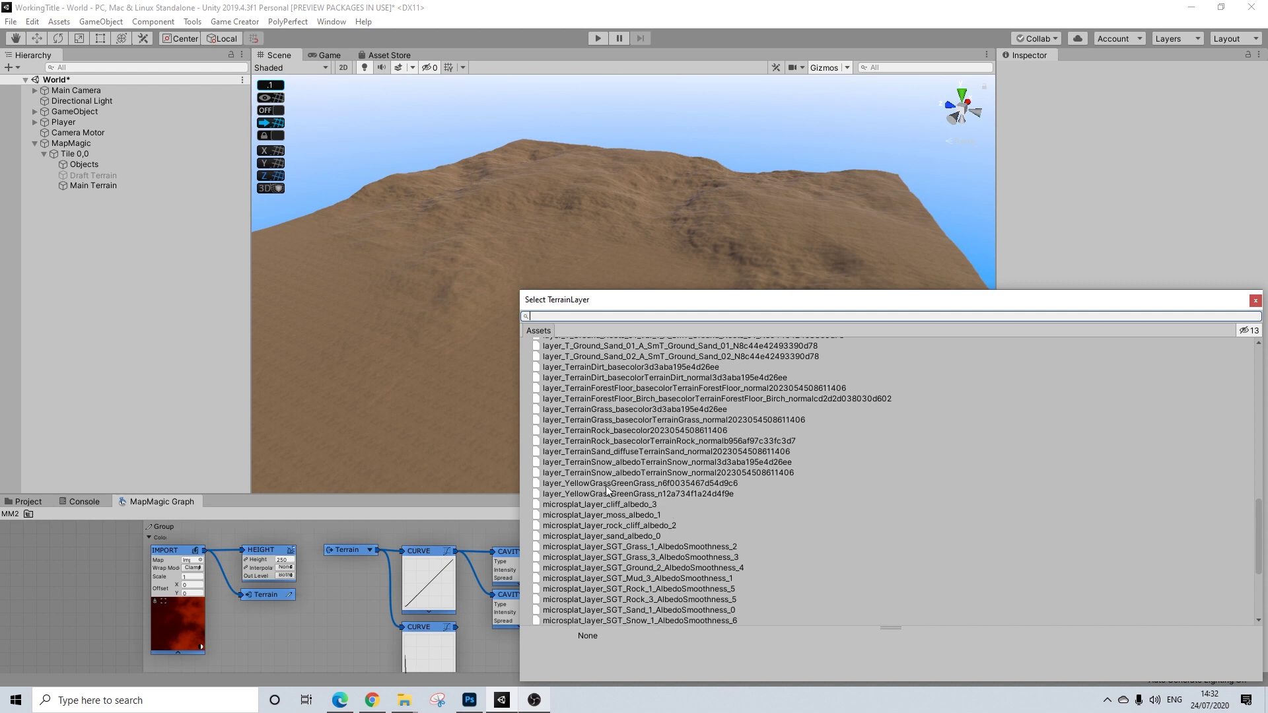
{"action": "left_click", "coordinate": [607, 452]}
{"action": "left_click", "coordinate": [610, 421]}
{"action": "left_click", "coordinate": [615, 398]}
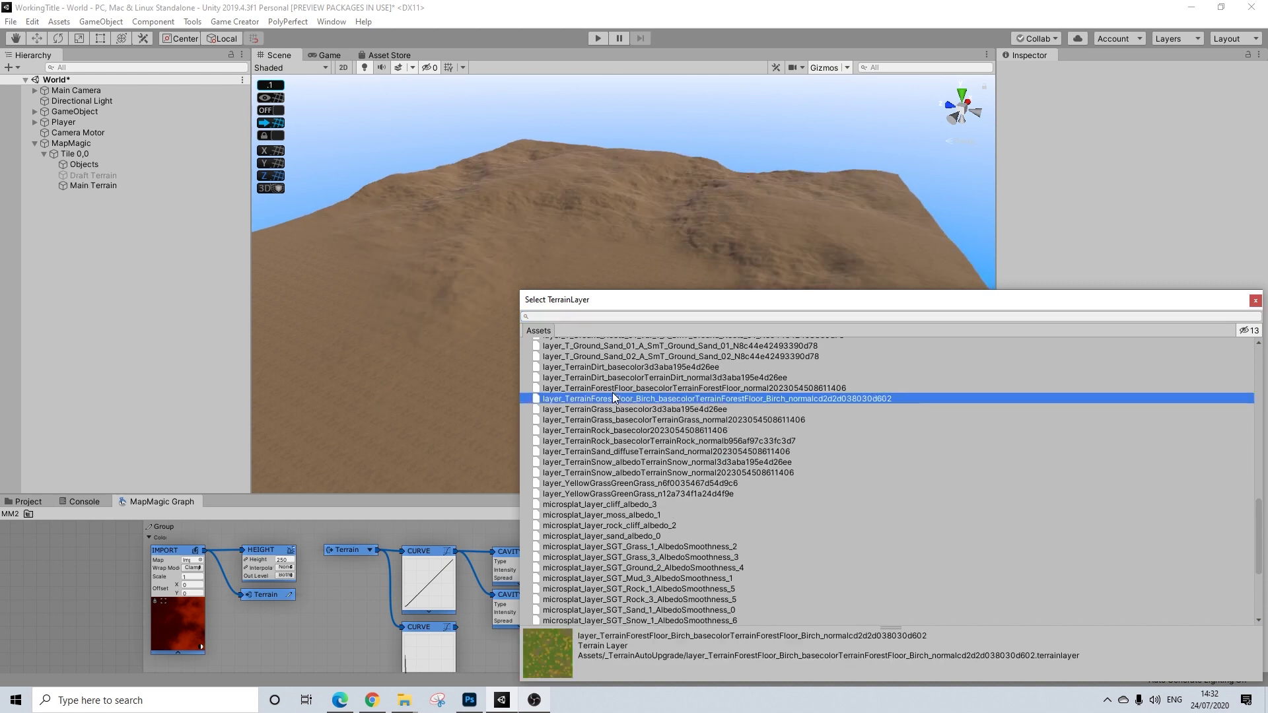
{"action": "scroll", "coordinate": [611, 396], "scroll_direction": "up", "scroll_amount": 1}
{"action": "left_click", "coordinate": [610, 428]}
{"action": "left_click", "coordinate": [612, 417]}
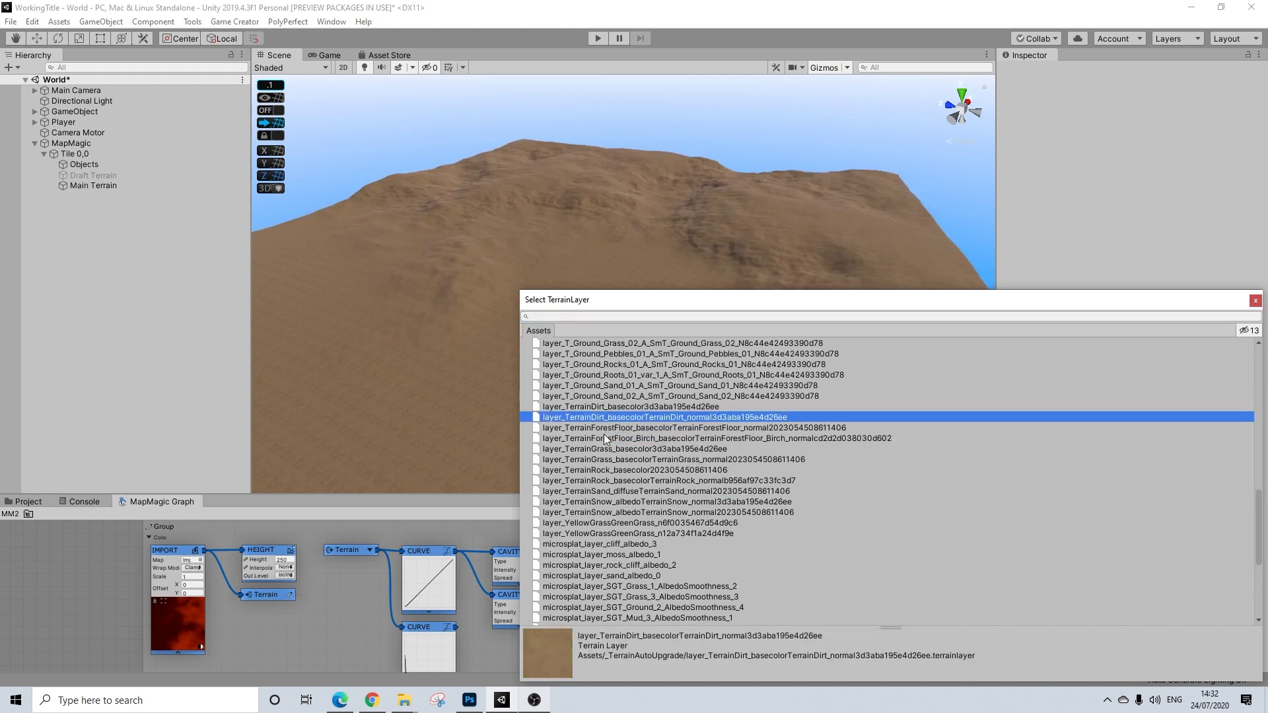
{"action": "left_click", "coordinate": [604, 431]}
{"action": "left_click", "coordinate": [606, 439]}
{"action": "left_click", "coordinate": [610, 429]}
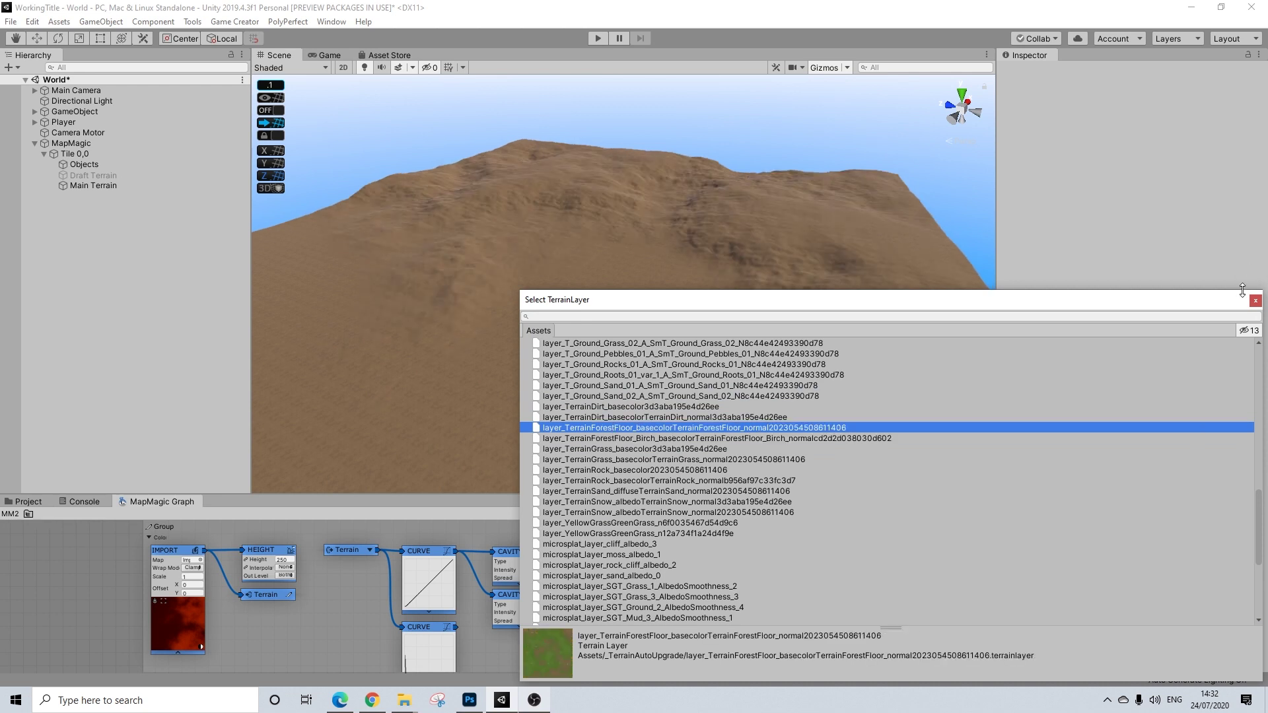
{"action": "left_click", "coordinate": [1256, 302]}
{"action": "left_click", "coordinate": [637, 571]}
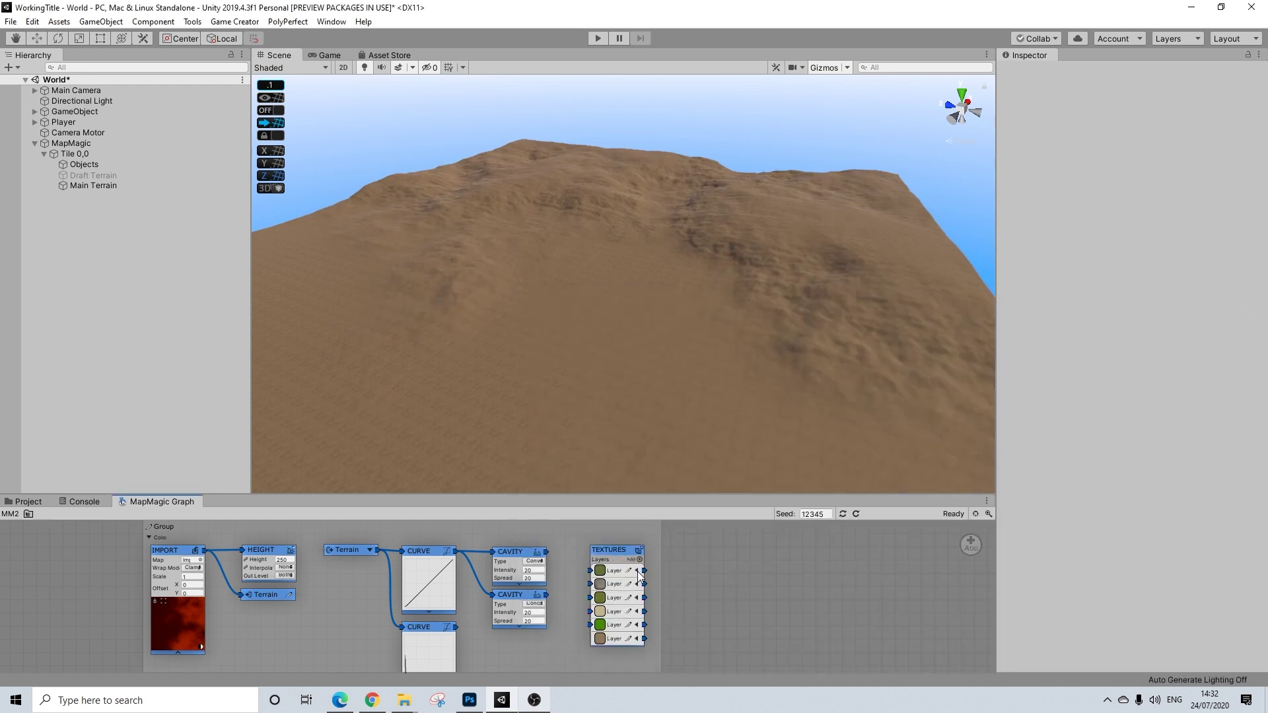
{"action": "left_click", "coordinate": [638, 560]}
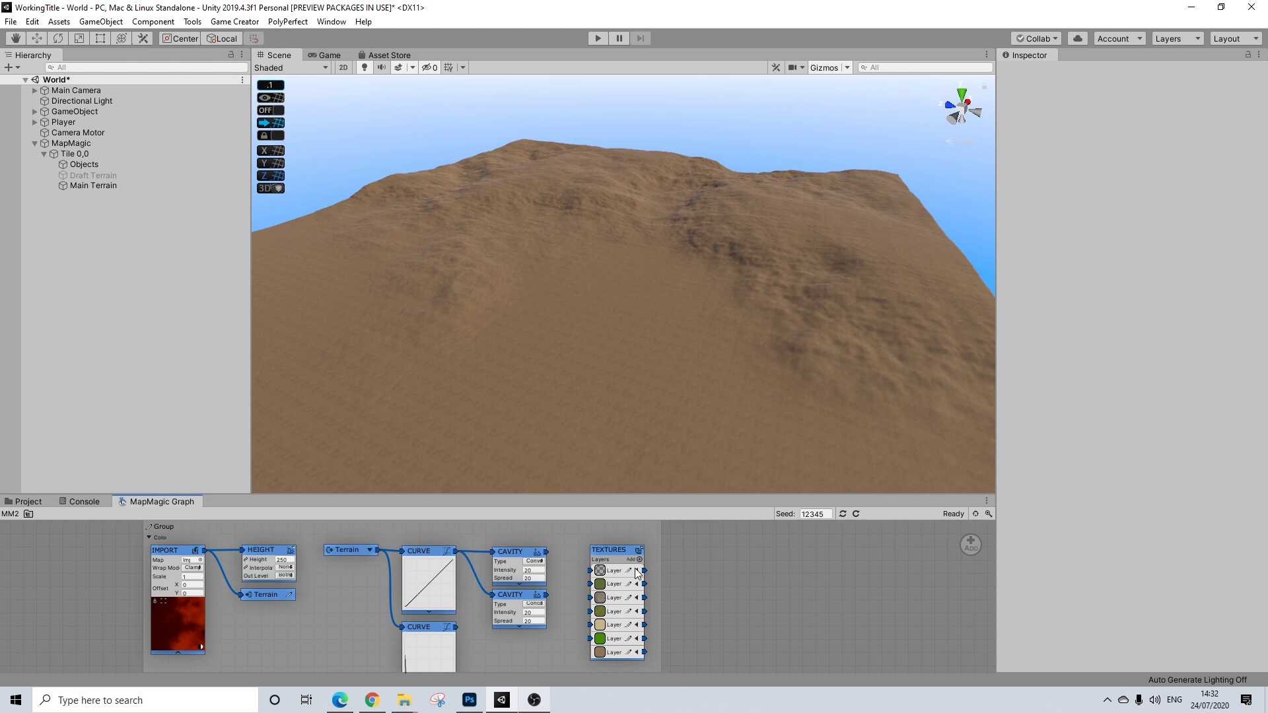
{"action": "left_click", "coordinate": [636, 569]}
{"action": "left_click", "coordinate": [634, 583]}
{"action": "scroll", "coordinate": [629, 535], "scroll_direction": "down", "scroll_amount": 10}
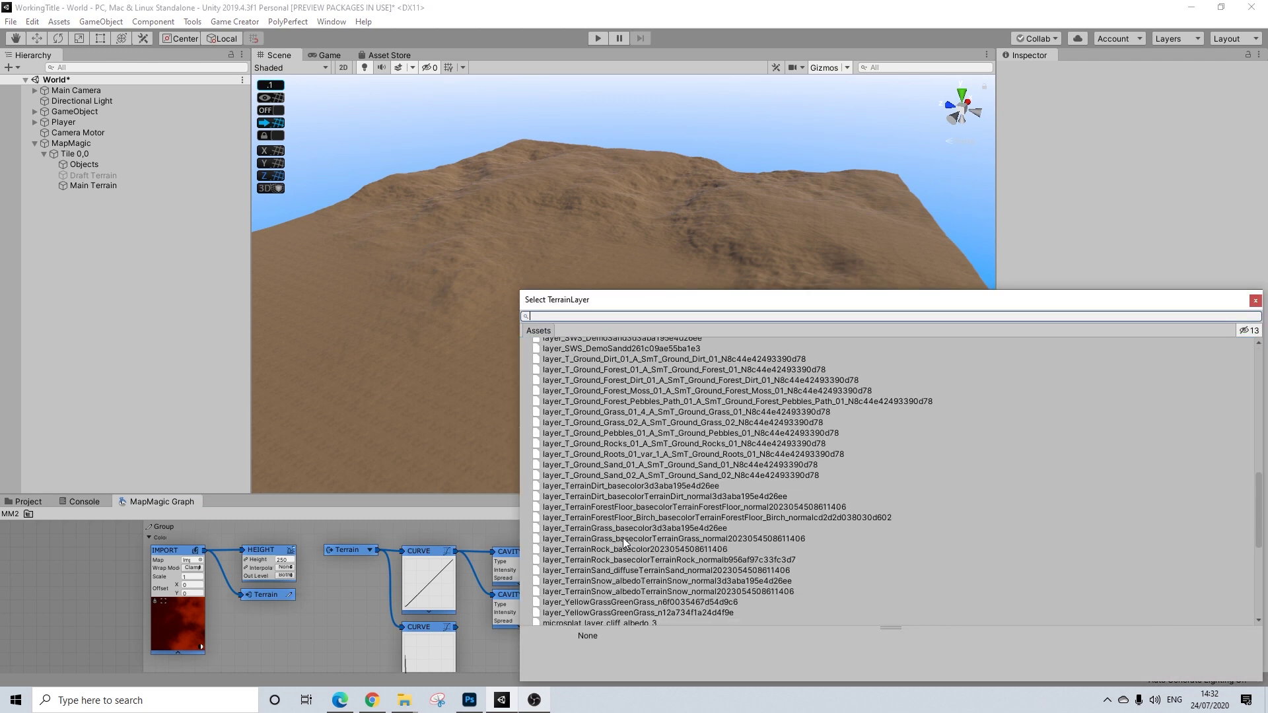
{"action": "left_click", "coordinate": [623, 513]}
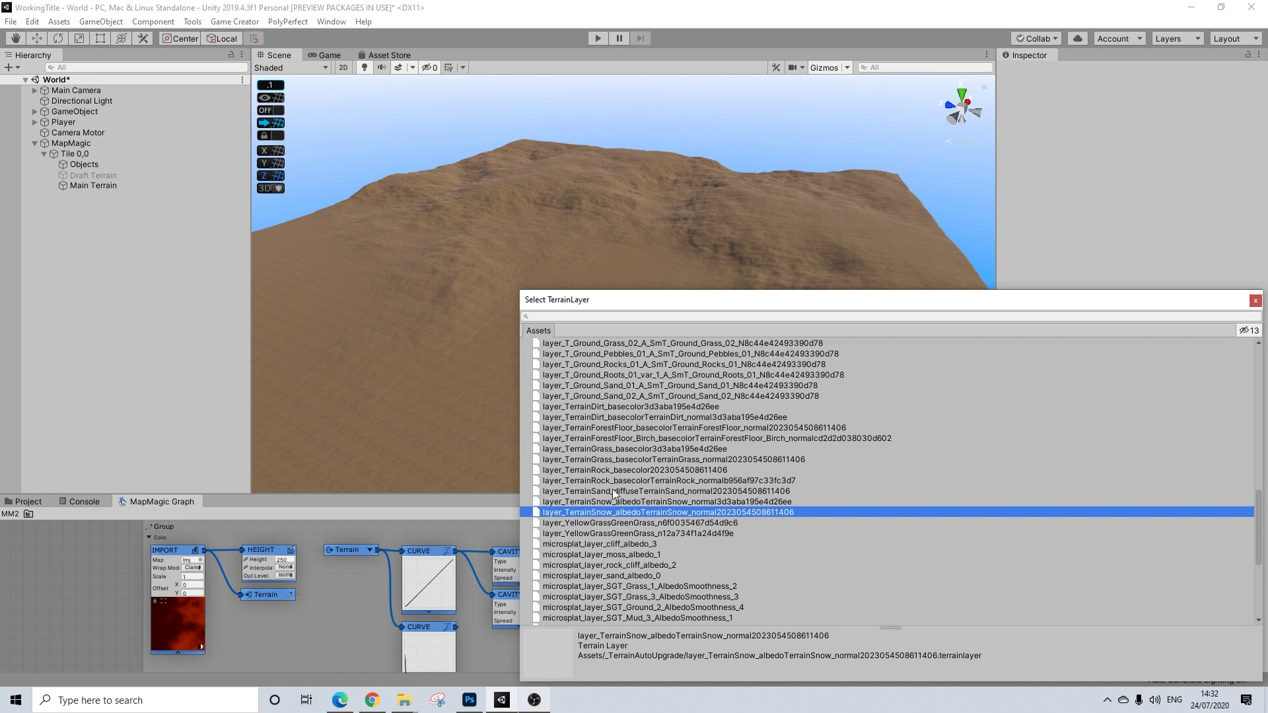
{"action": "left_click", "coordinate": [586, 524]}
{"action": "left_click", "coordinate": [588, 492]}
{"action": "left_click", "coordinate": [588, 502]}
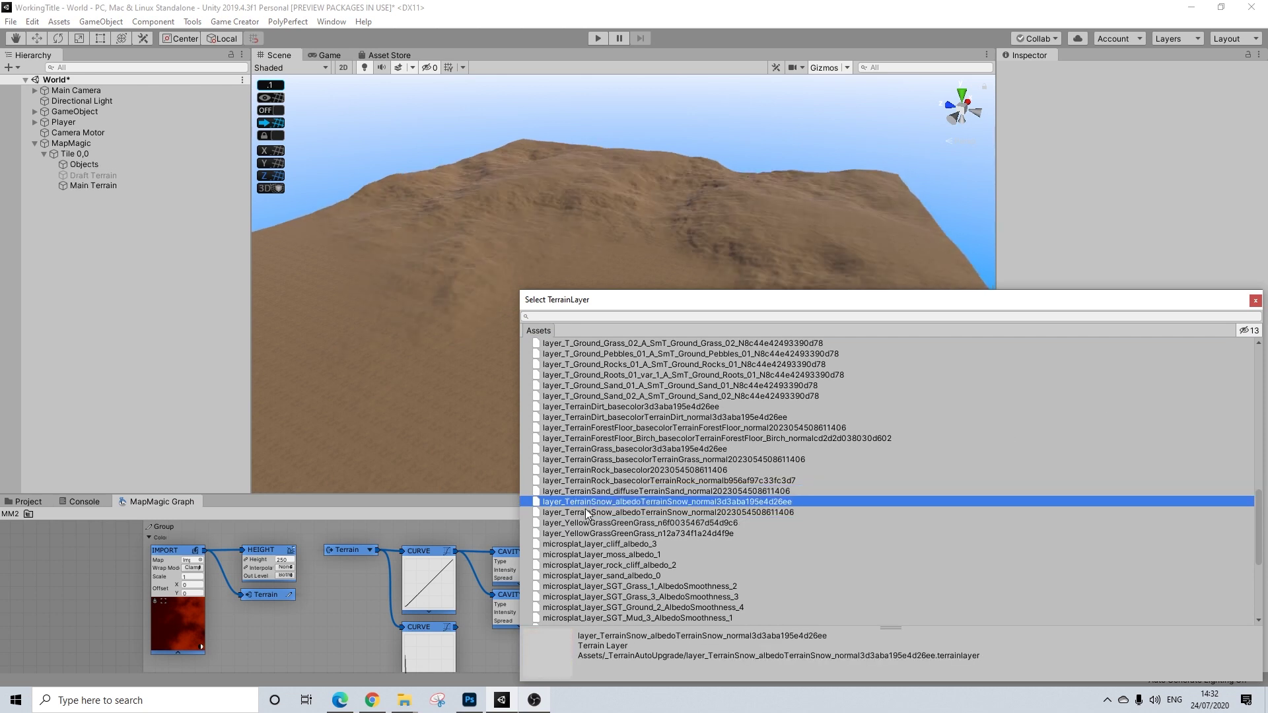
{"action": "left_click", "coordinate": [588, 513]}
{"action": "left_click", "coordinate": [598, 506]}
{"action": "left_click", "coordinate": [598, 514]}
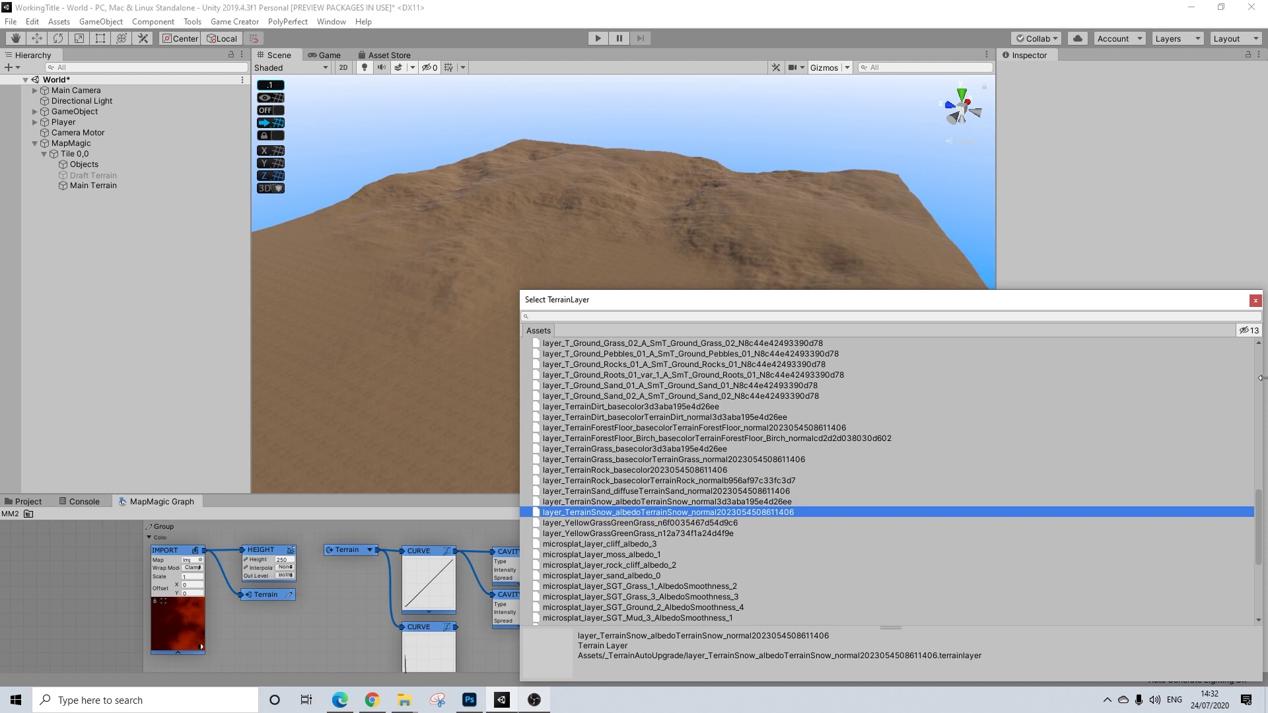
{"action": "left_click", "coordinate": [1256, 301]}
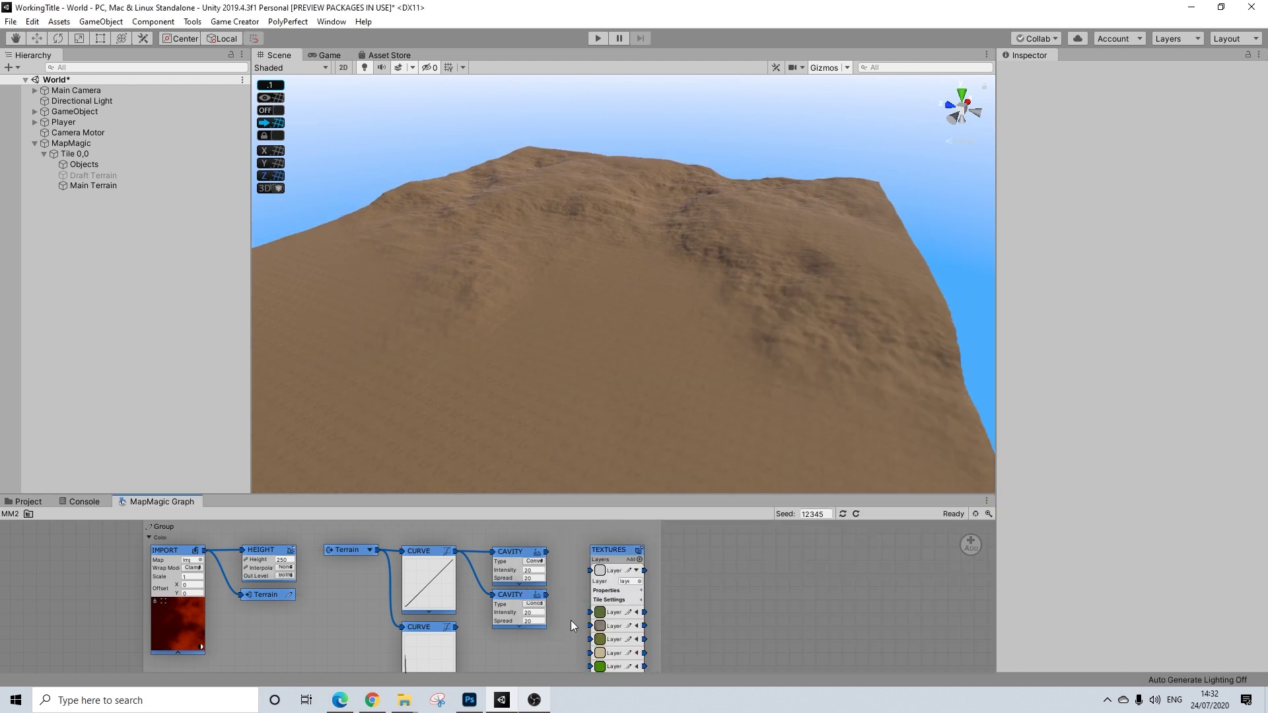
- Connect the upper Cavity output to the Textures node's bright green grass layer and the lower Cavity output to the forest floor layer below snow
{"action": "scroll", "coordinate": [571, 622], "scroll_direction": "down", "scroll_amount": 1}
{"action": "scroll", "coordinate": [660, 334], "scroll_direction": "down", "scroll_amount": 4}
{"action": "scroll", "coordinate": [594, 456], "scroll_direction": "up", "scroll_amount": 4}
{"action": "middle_click_drag", "start_coordinate": [619, 406], "coordinate": [621, 391]}
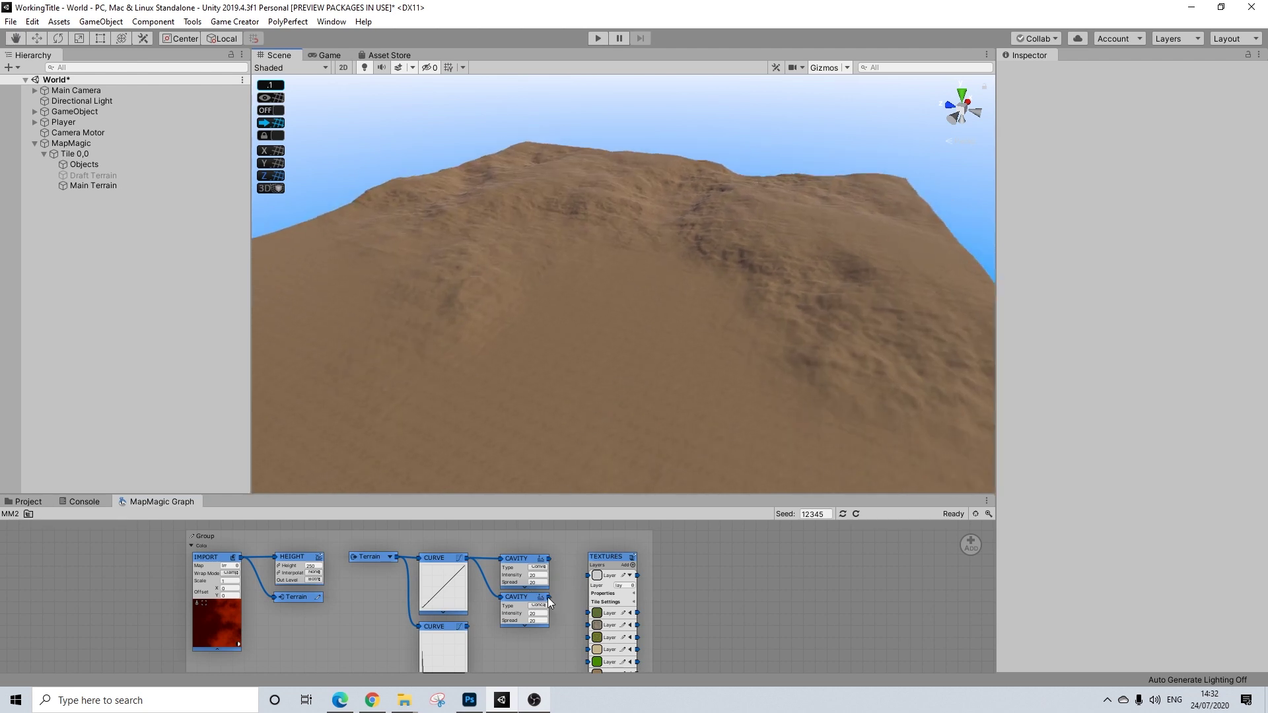
{"action": "middle_click_drag", "start_coordinate": [675, 597], "coordinate": [676, 569]}
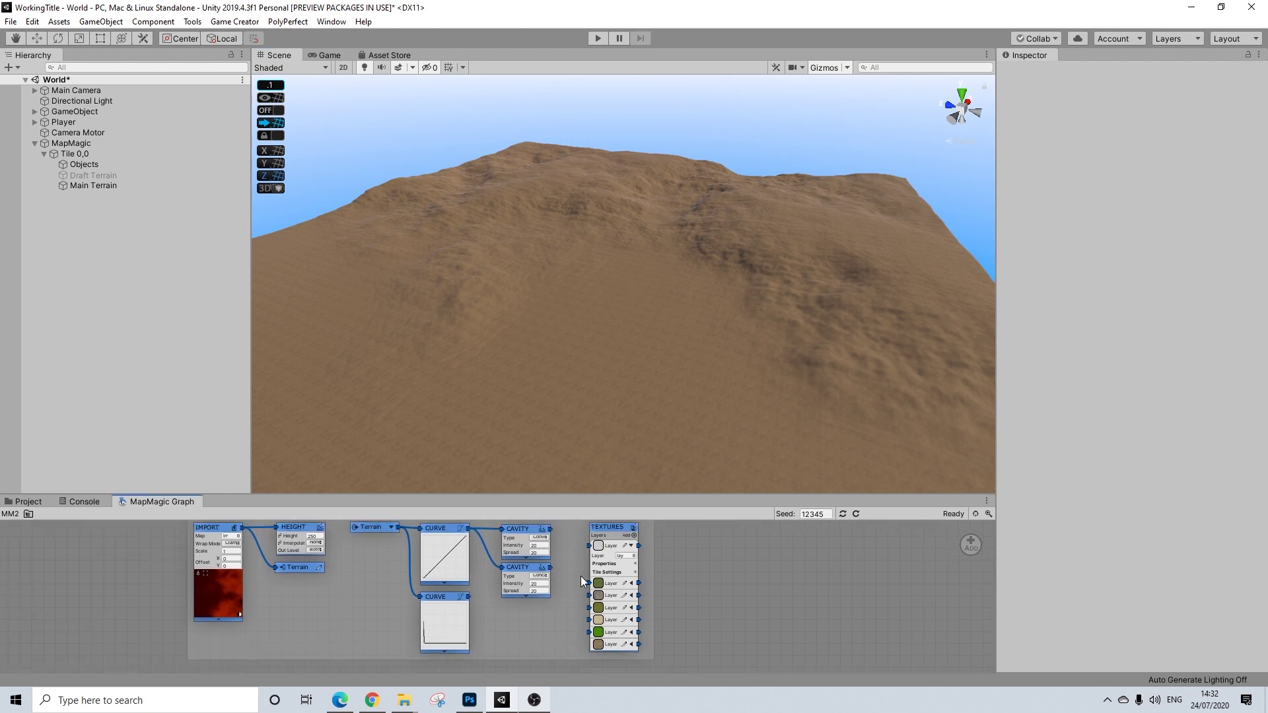
{"action": "left_click_drag", "start_coordinate": [549, 569], "coordinate": [588, 635]}
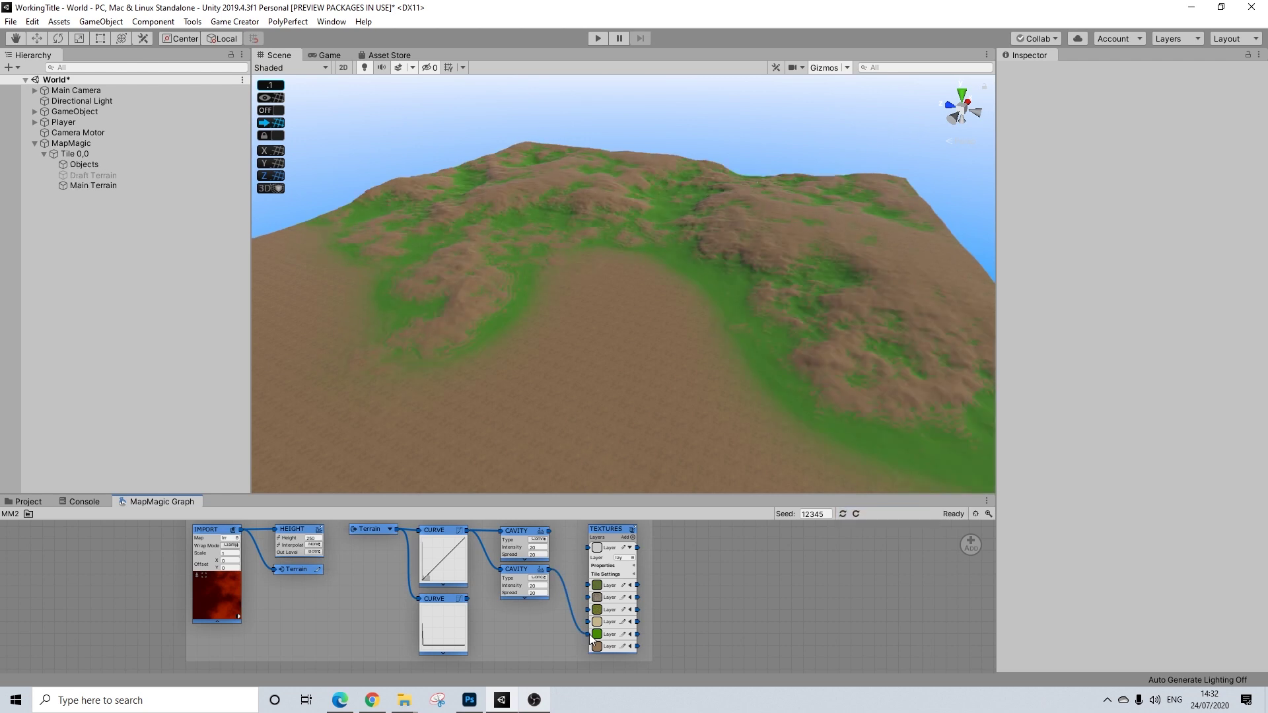
{"action": "left_click_drag", "start_coordinate": [551, 570], "coordinate": [588, 634]}
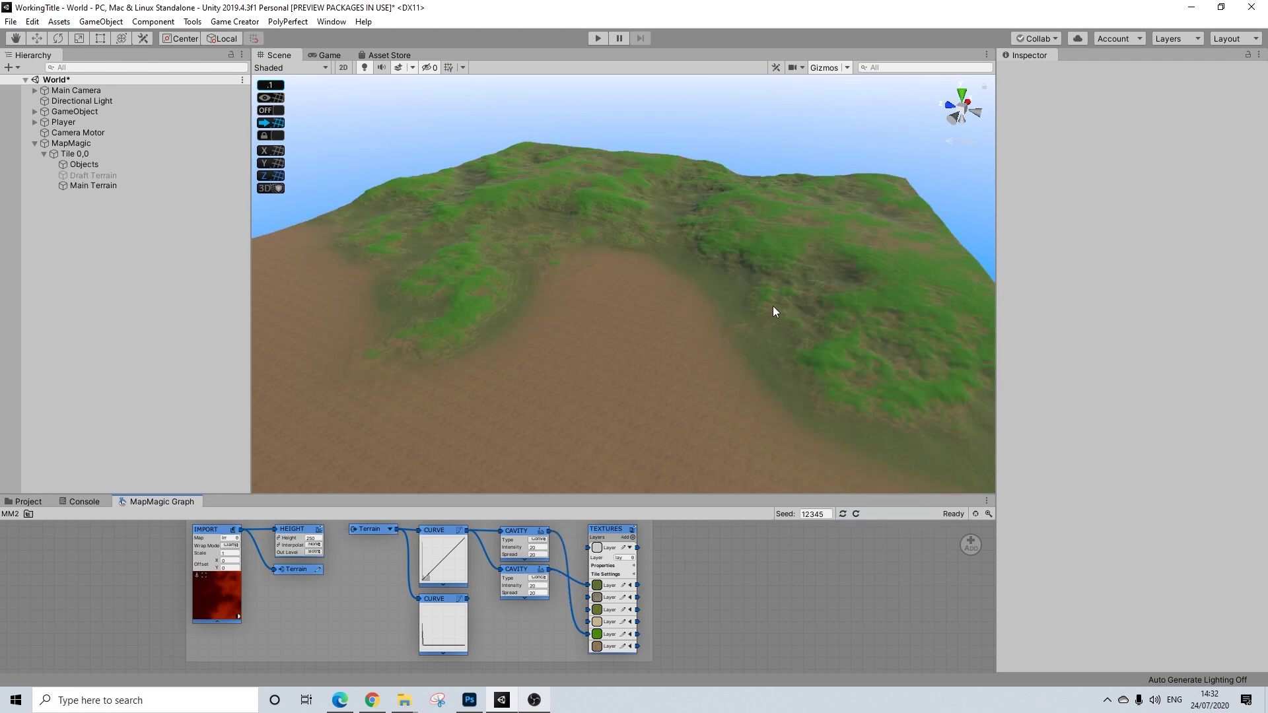
- Reconnect the upper Cavity output to the bright green grass layer and disconnect the lower Cavity output from the forest floor layer
{"action": "scroll", "coordinate": [693, 284], "scroll_direction": "up", "scroll_amount": 8}
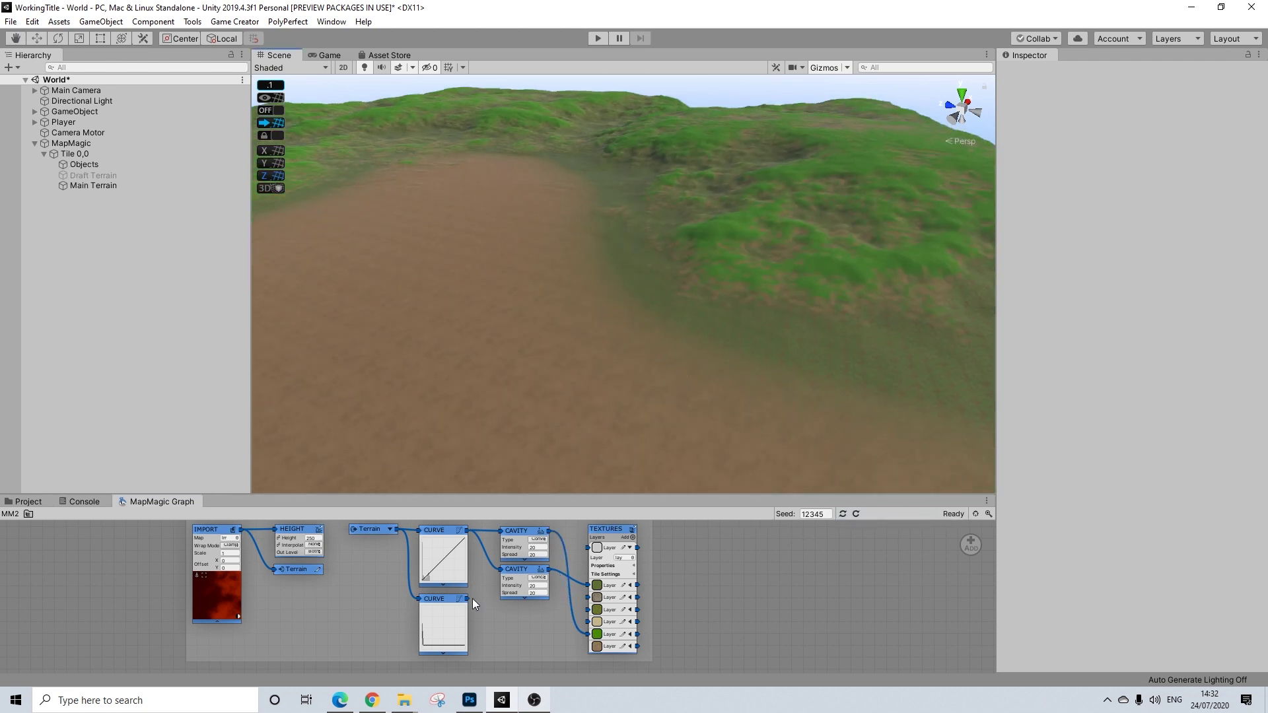
{"action": "left_click_drag", "start_coordinate": [550, 531], "coordinate": [586, 633]}
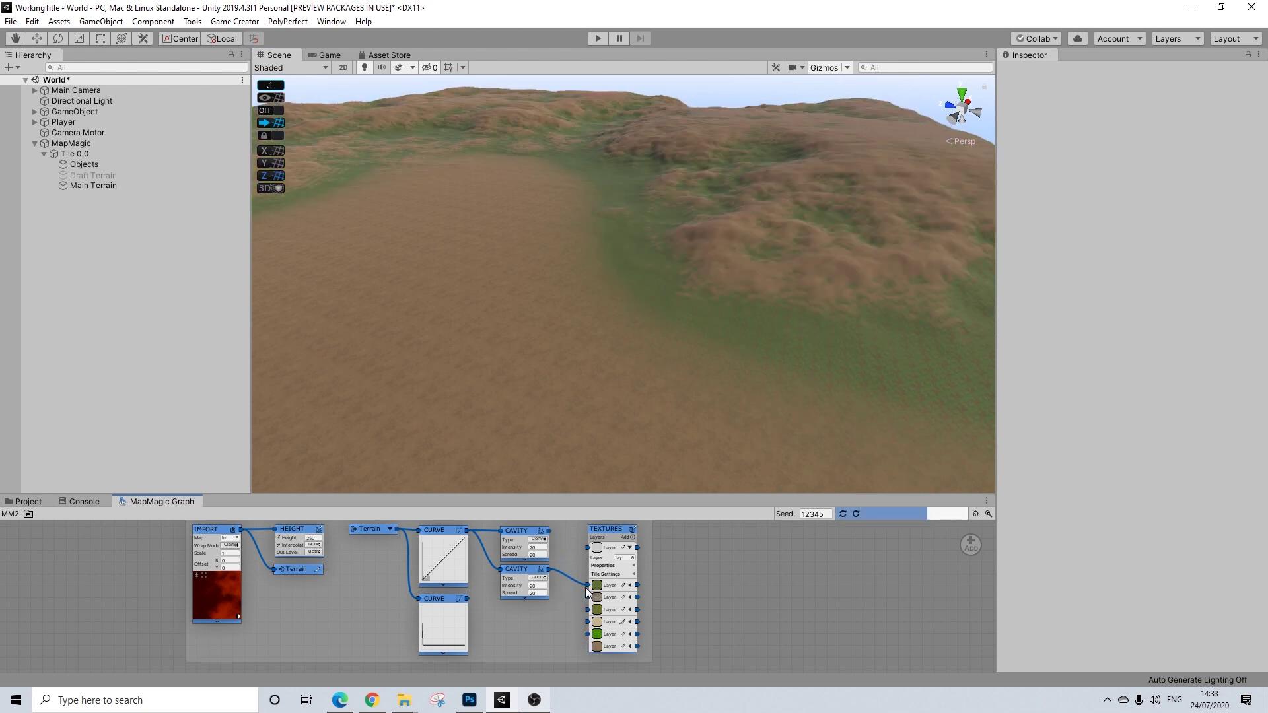
{"action": "left_click_drag", "start_coordinate": [549, 531], "coordinate": [593, 636]}
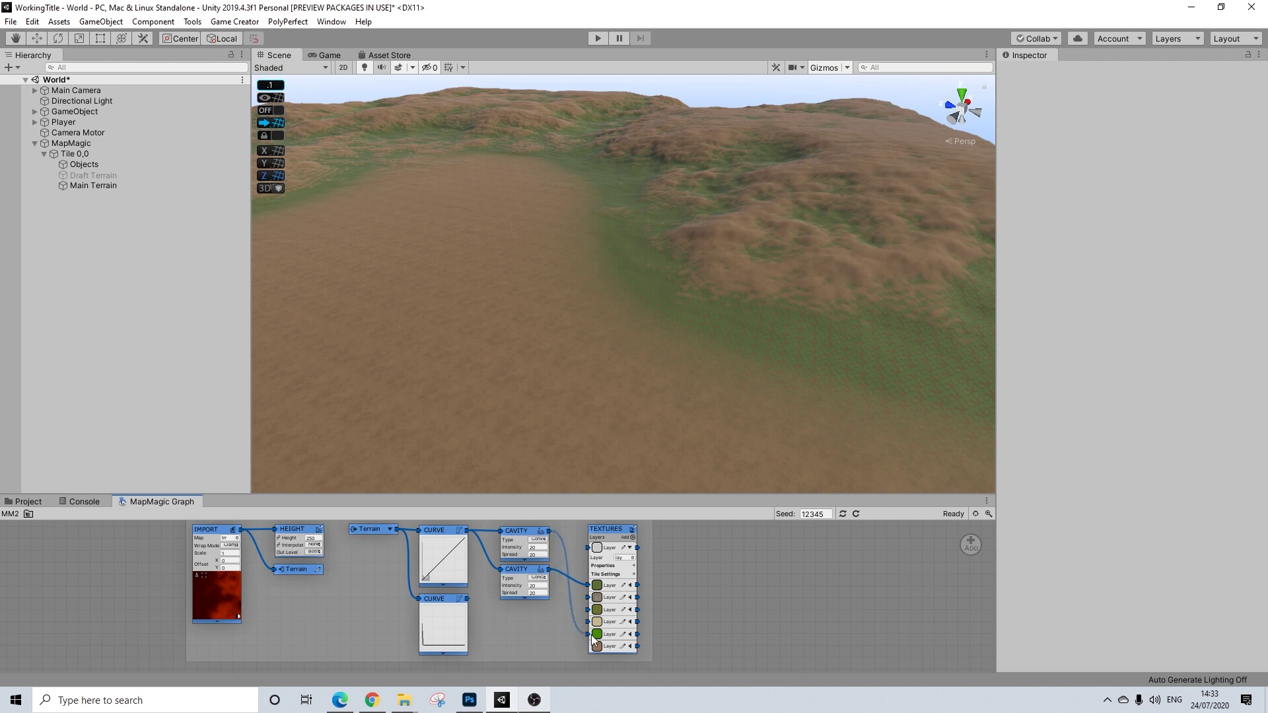
{"action": "middle_click_drag", "start_coordinate": [696, 268], "coordinate": [633, 322]}
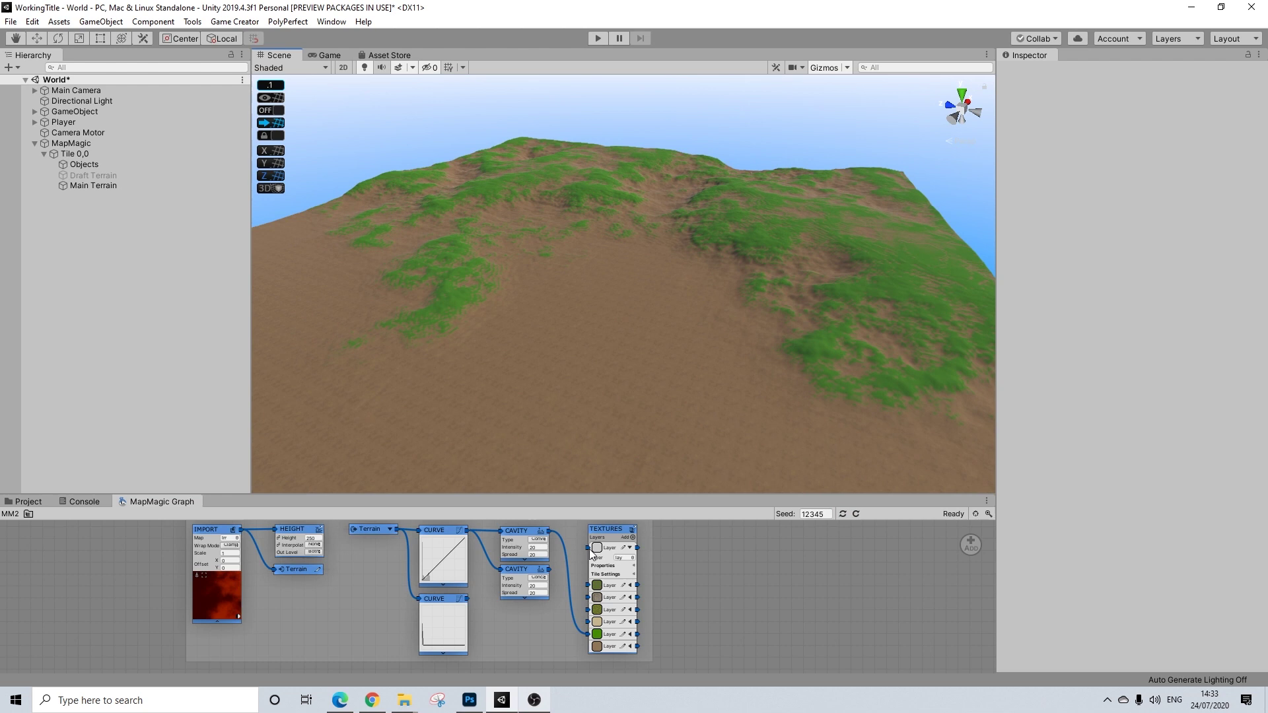
- Connect the lower Curve node's output to the sand layer of the Textures node
{"action": "left_click_drag", "start_coordinate": [470, 599], "coordinate": [588, 623]}
{"action": "scroll", "coordinate": [591, 343], "scroll_direction": "down", "scroll_amount": 2}
{"action": "scroll", "coordinate": [590, 343], "scroll_direction": "up", "scroll_amount": 5}
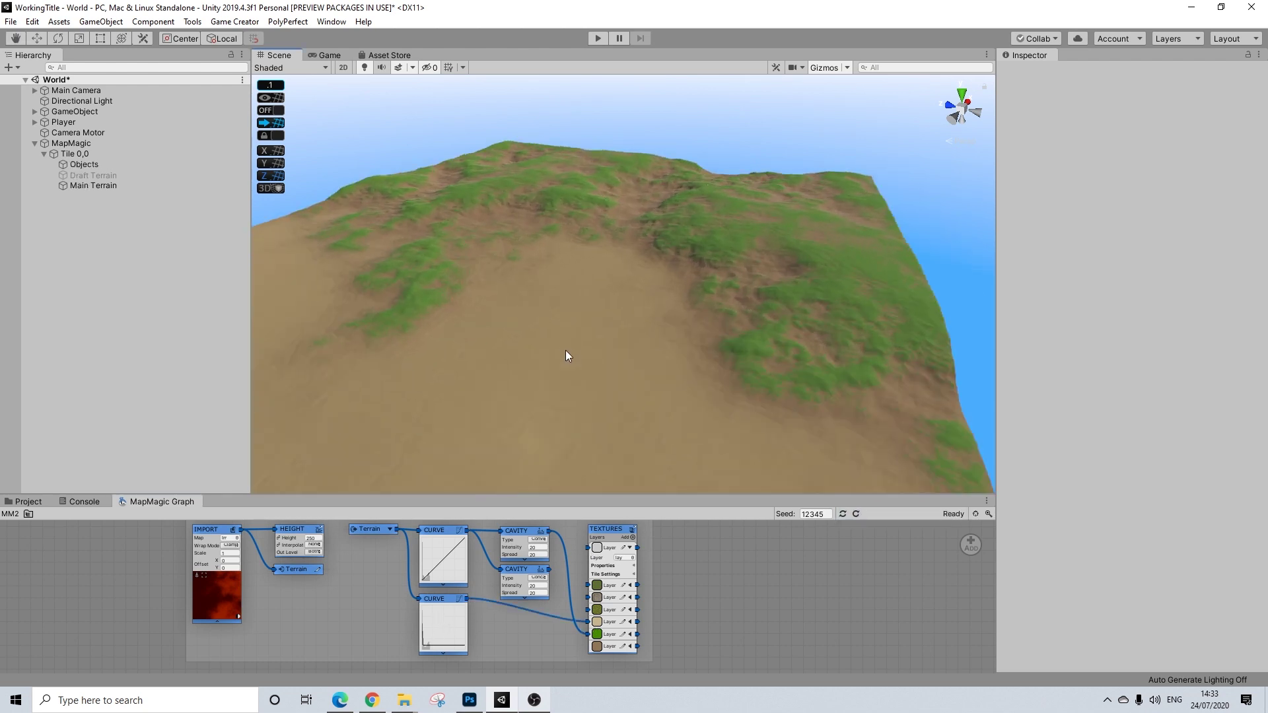
{"action": "scroll", "coordinate": [581, 360], "scroll_direction": "up", "scroll_amount": 5}
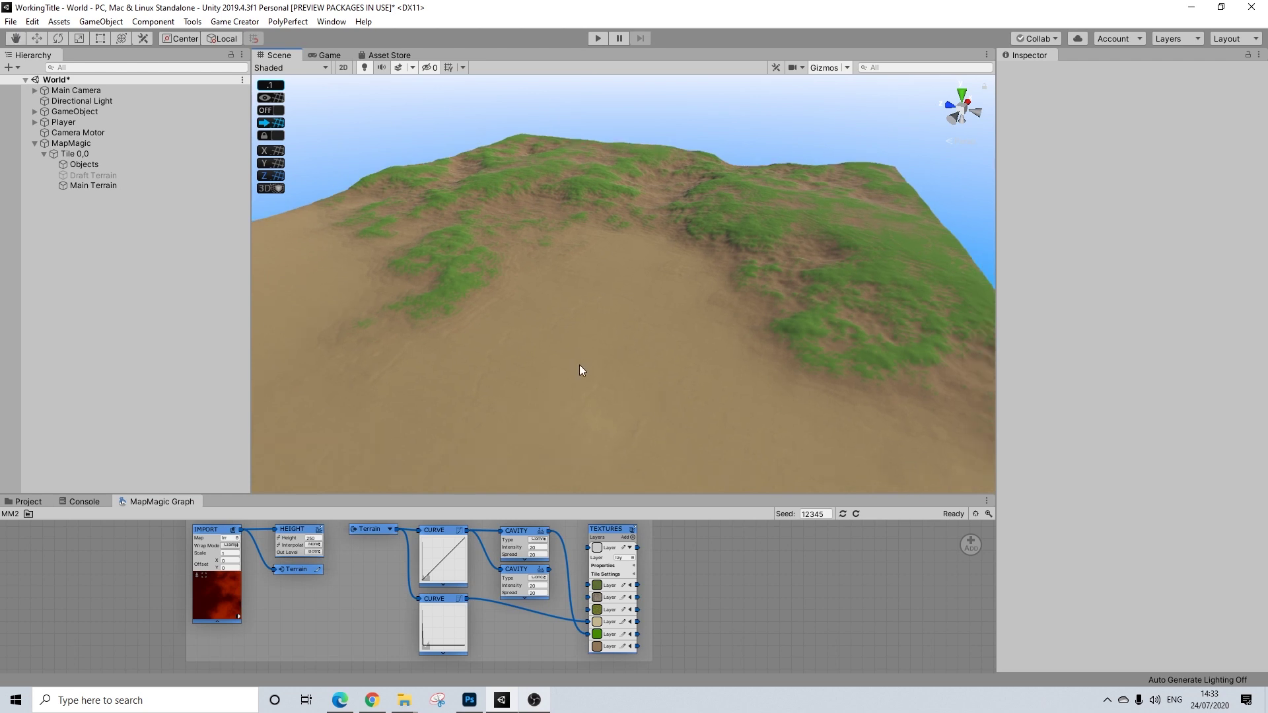
{"action": "scroll", "coordinate": [580, 365], "scroll_direction": "up", "scroll_amount": 6}
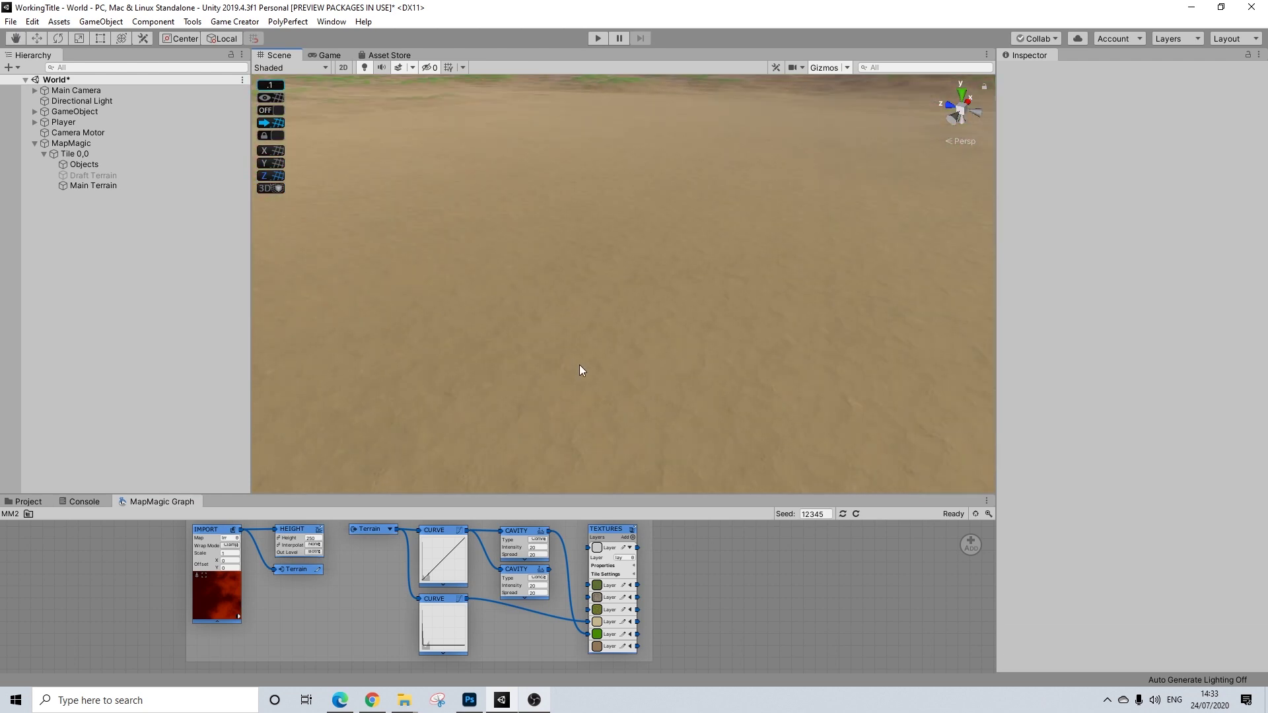
{"action": "scroll", "coordinate": [580, 365], "scroll_direction": "down", "scroll_amount": 4}
{"action": "scroll", "coordinate": [580, 365], "scroll_direction": "down", "scroll_amount": 5}
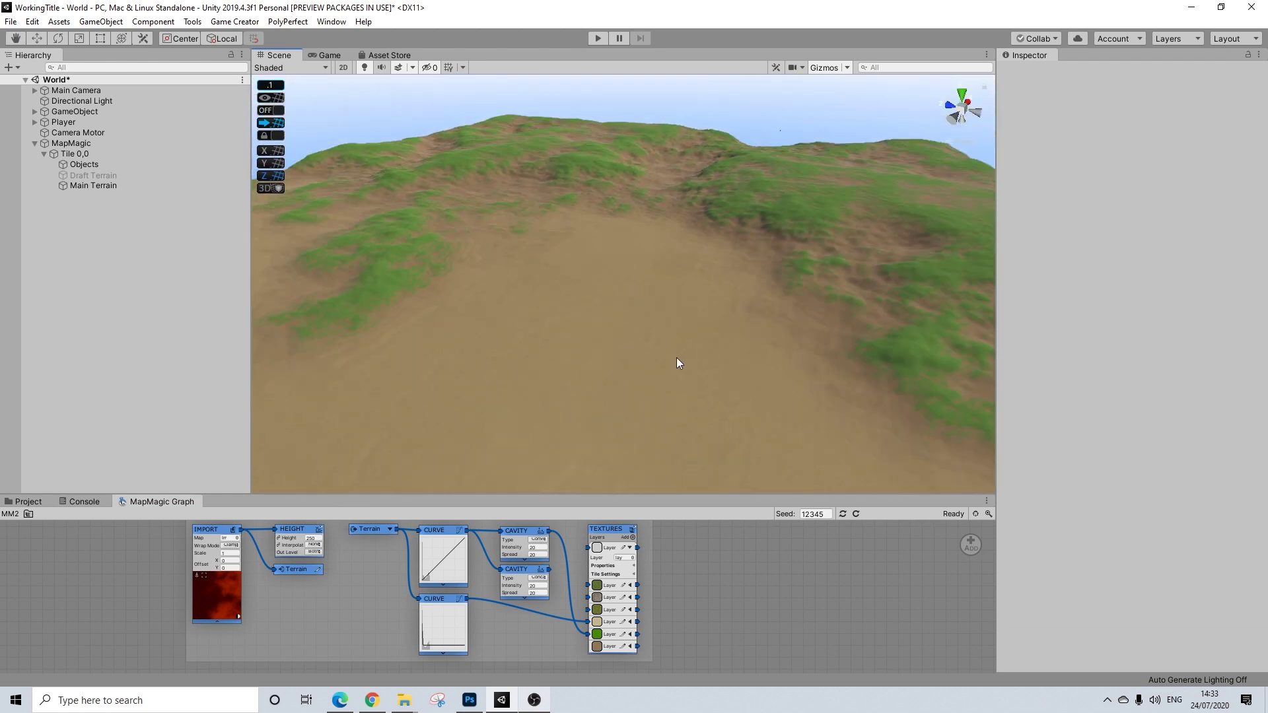
{"action": "middle_click_drag", "start_coordinate": [677, 358], "coordinate": [633, 363]}
{"action": "scroll", "coordinate": [644, 383], "scroll_direction": "down", "scroll_amount": 2}
{"action": "left_click_drag", "start_coordinate": [545, 312], "coordinate": [589, 351], "text": "alt"}
- Select Main Terrain and paint the layer_TerrainGrass_basecolor texture over the hillside beside the sand with the Paint Texture brush
{"action": "left_click", "coordinate": [127, 184]}
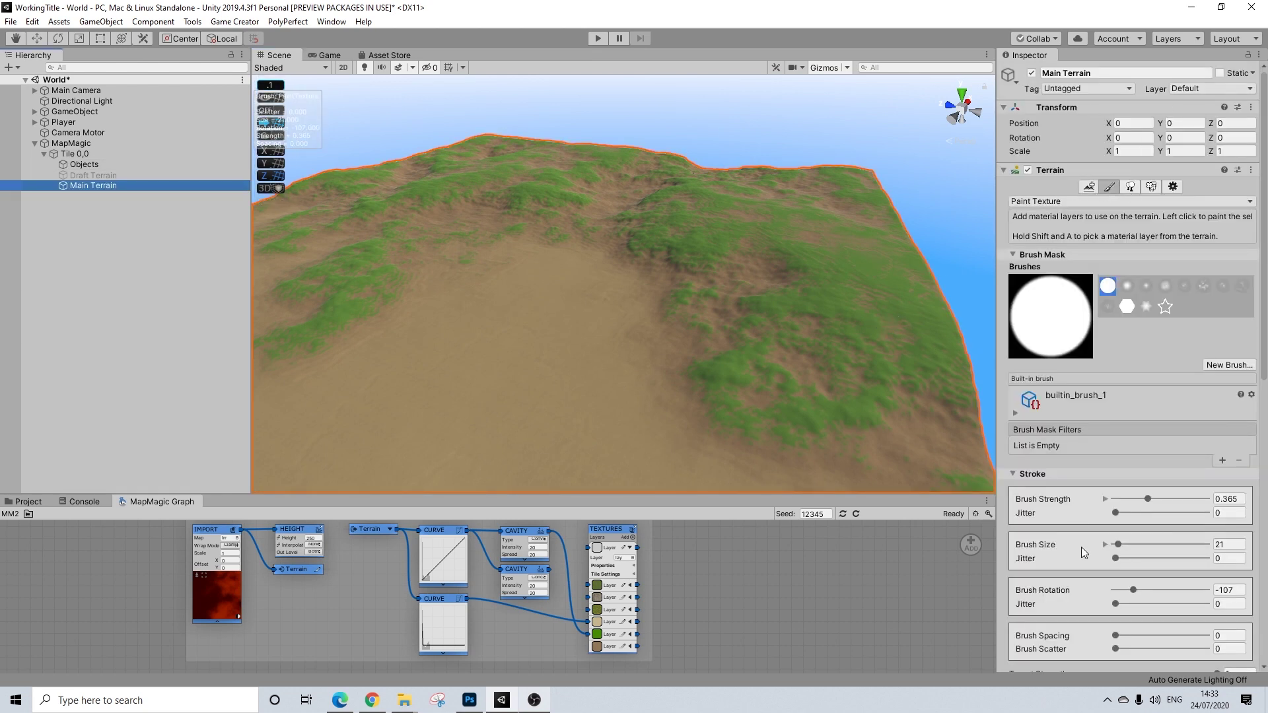
{"action": "scroll", "coordinate": [1114, 439], "scroll_direction": "down", "scroll_amount": 10}
{"action": "left_click", "coordinate": [1107, 213]}
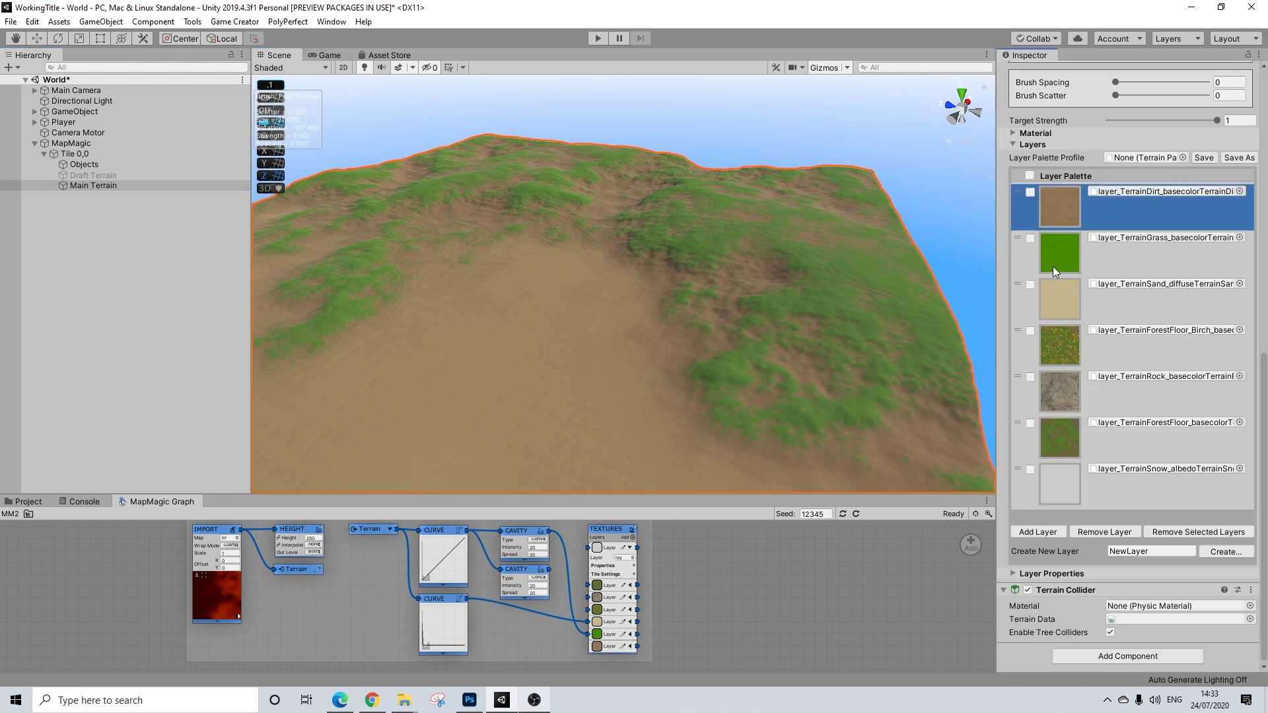
{"action": "left_click", "coordinate": [1106, 264]}
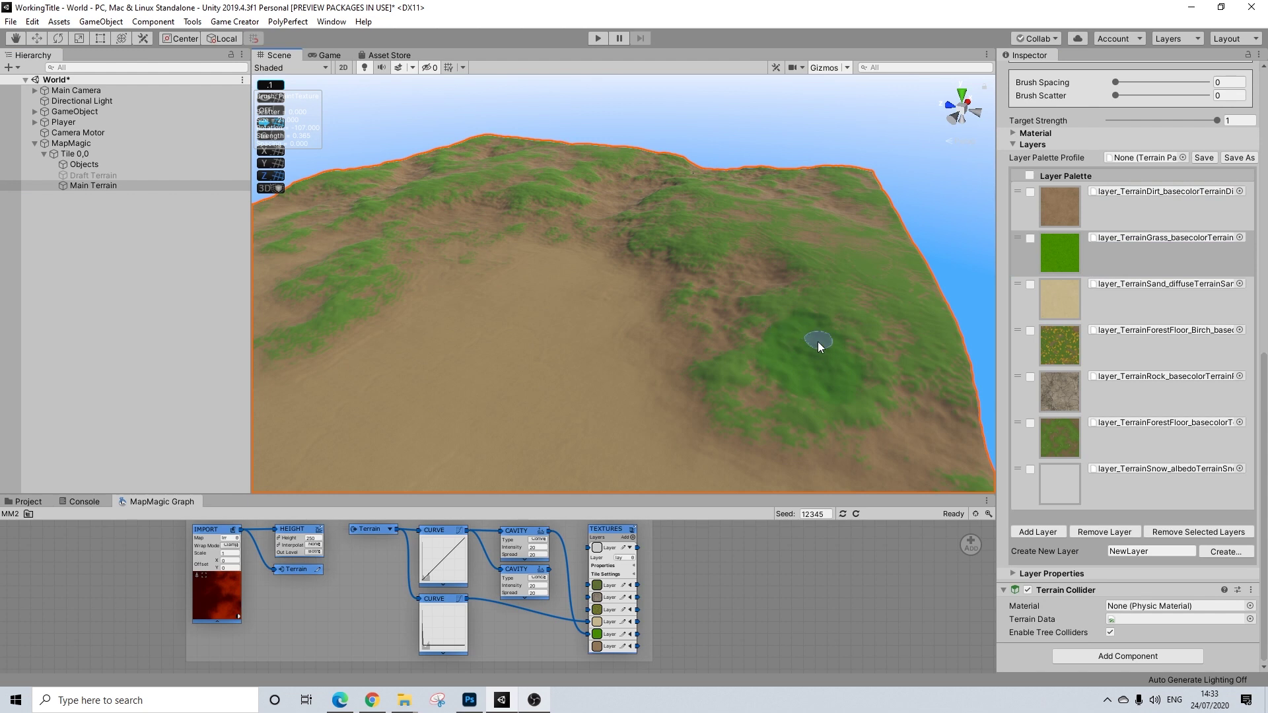
{"action": "scroll", "coordinate": [840, 373], "scroll_direction": "up", "scroll_amount": 5}
{"action": "middle_click_drag", "start_coordinate": [876, 379], "coordinate": [782, 364]}
{"action": "scroll", "coordinate": [783, 363], "scroll_direction": "down", "scroll_amount": 5}
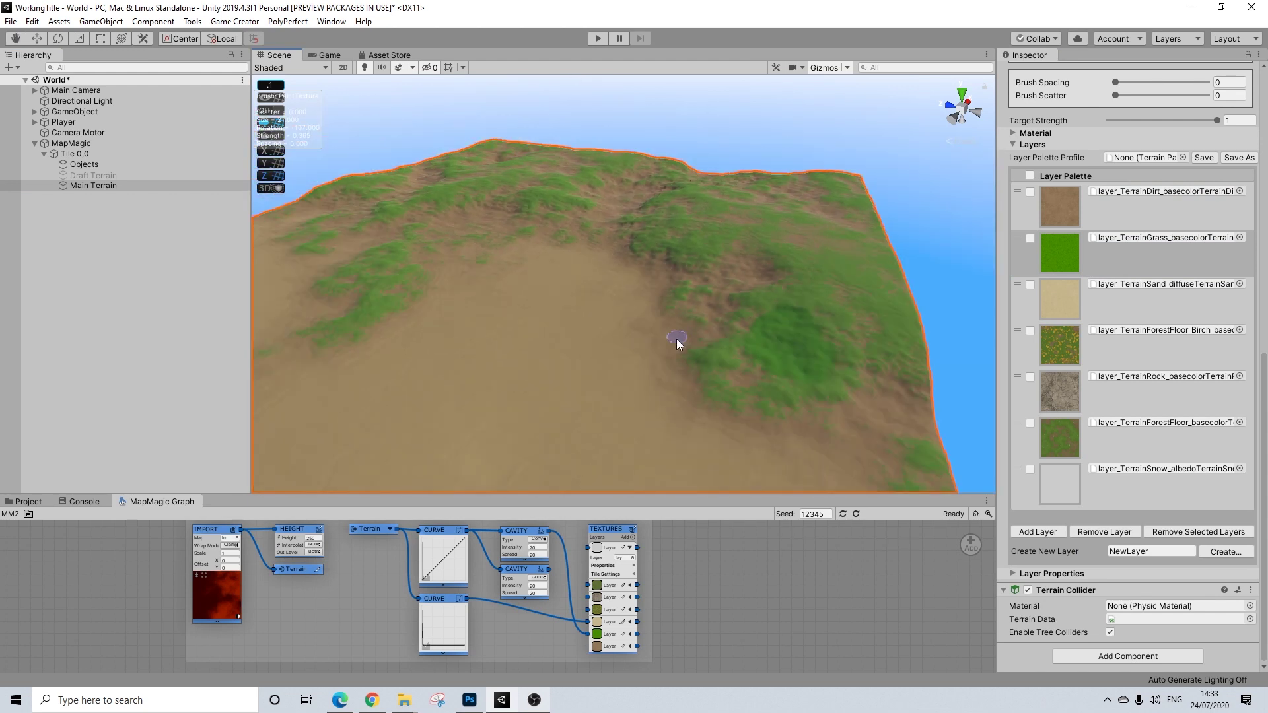
{"action": "mouse_move", "coordinate": [676, 340]}
{"action": "middle_mouse_down"}
{"action": "mouse_move", "coordinate": [685, 351]}
{"action": "mouse_move", "coordinate": [648, 342]}
{"action": "mouse_move", "coordinate": [676, 347]}
{"action": "middle_mouse_up"}
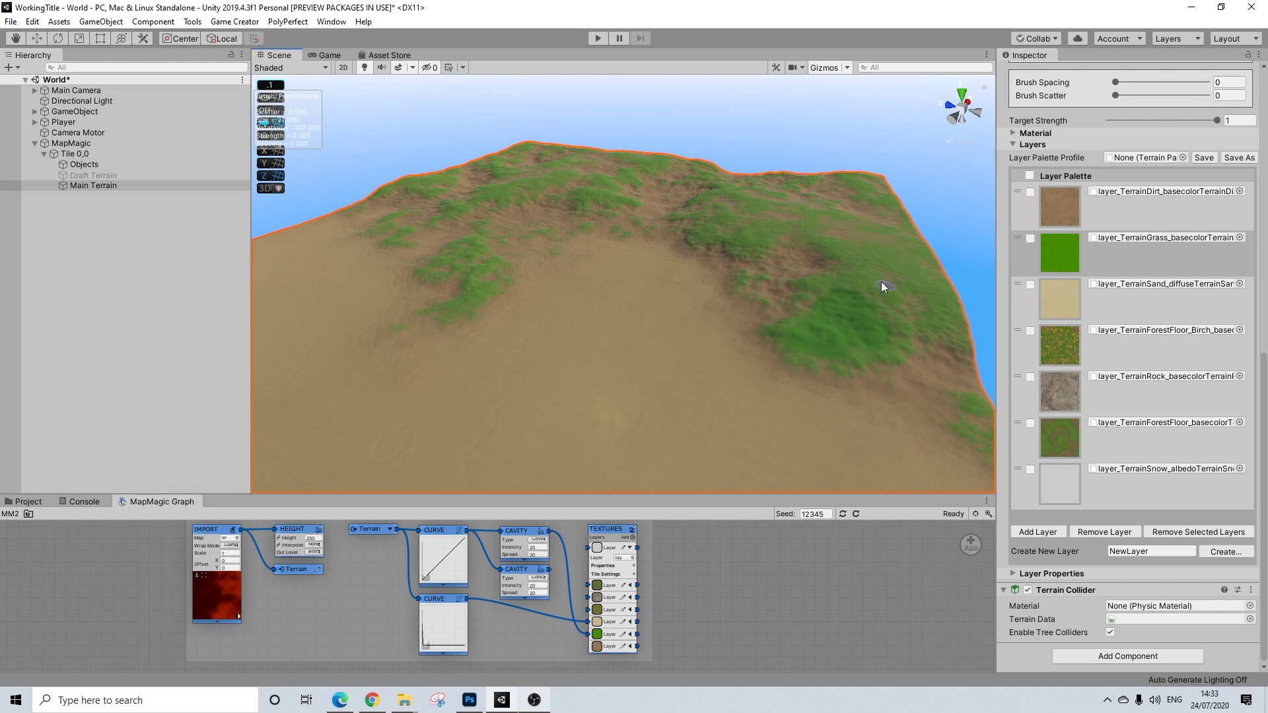
{"action": "middle_click_drag", "start_coordinate": [812, 339], "coordinate": [779, 343]}
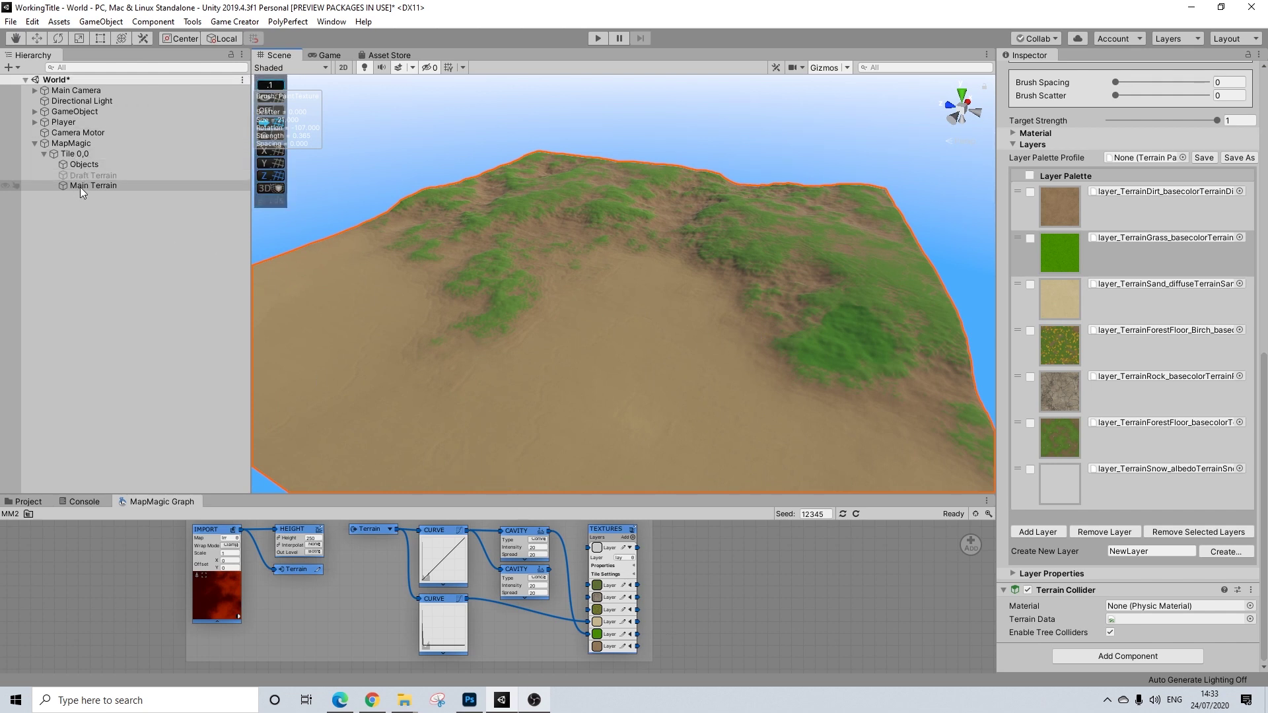
- Add a Micro Splat Terrain component to Main Terrain and convert the terrain to MicroSplat
{"action": "scroll", "coordinate": [1231, 296], "scroll_direction": "up", "scroll_amount": 10}
{"action": "left_click", "coordinate": [1173, 187]}
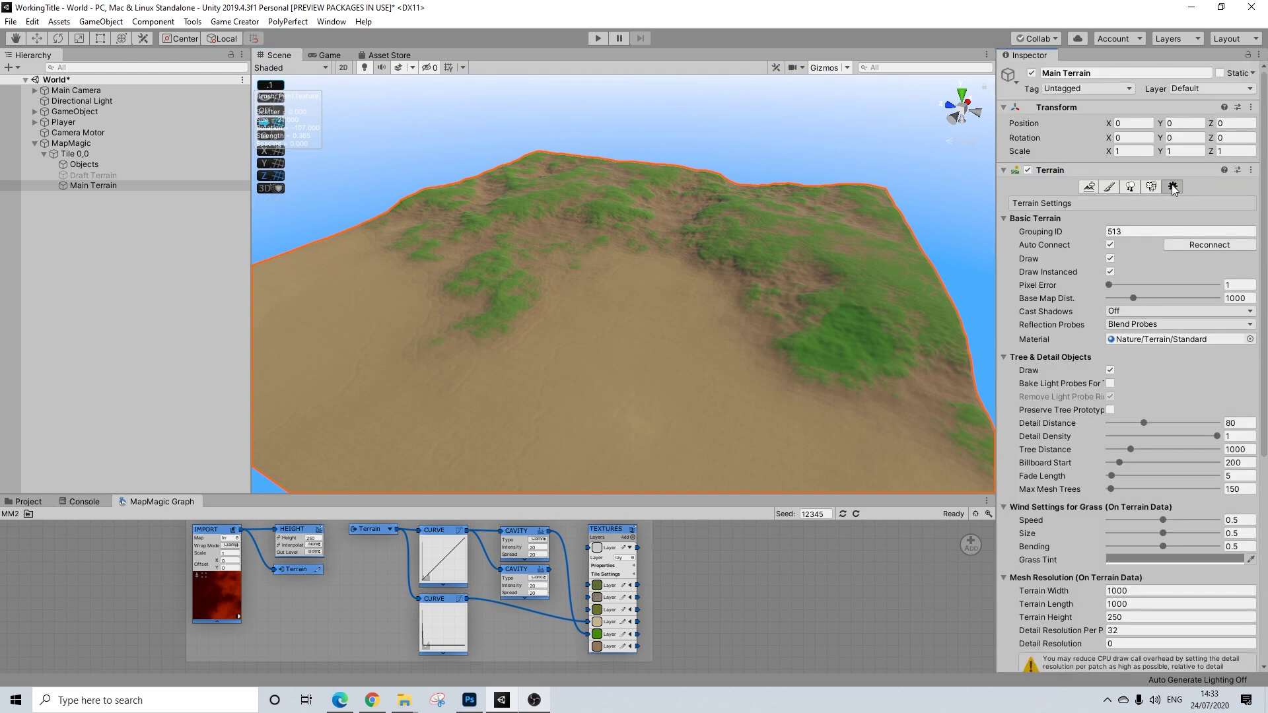
{"action": "scroll", "coordinate": [1123, 396], "scroll_direction": "down", "scroll_amount": 10}
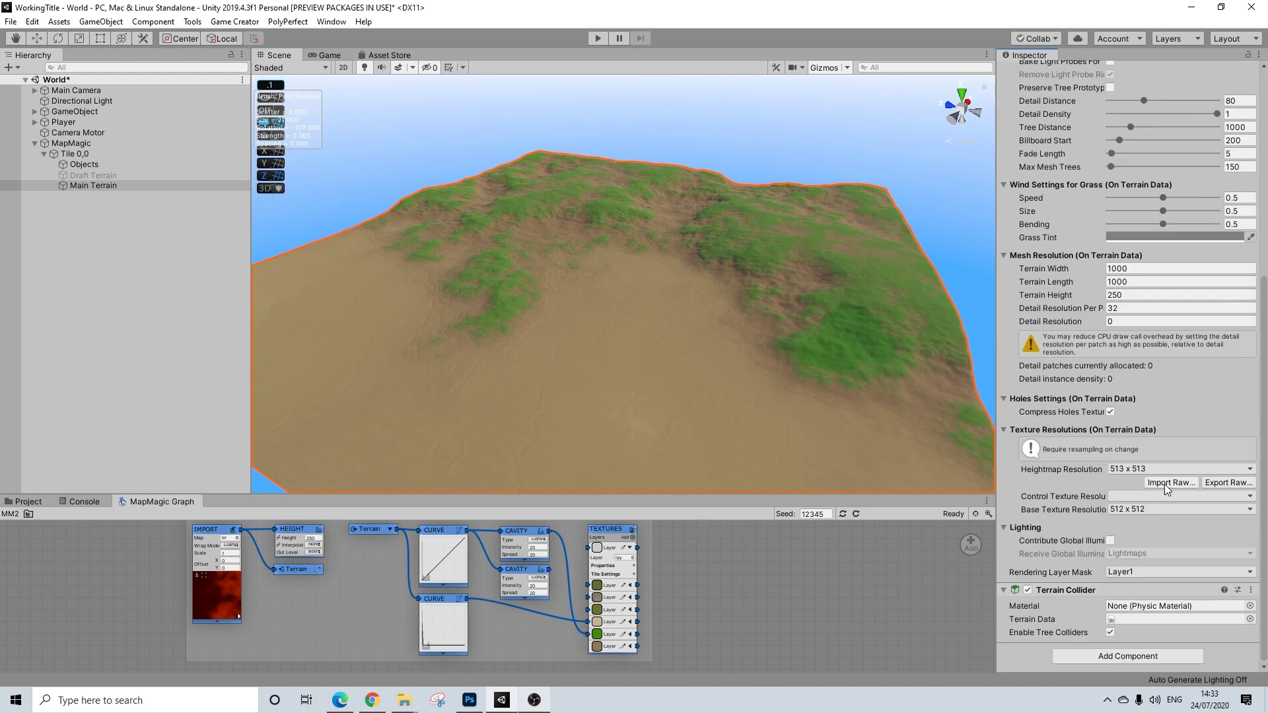
{"action": "left_click", "coordinate": [1112, 664]}
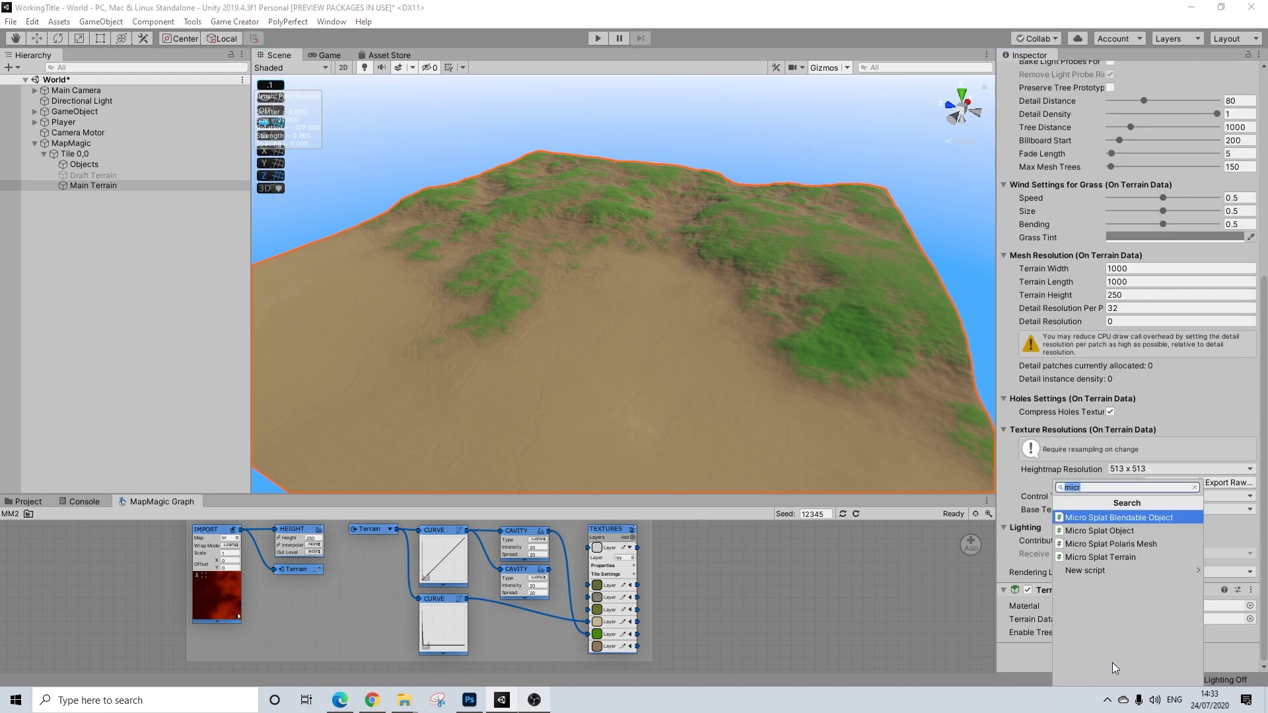
{"action": "left_click", "coordinate": [1110, 558]}
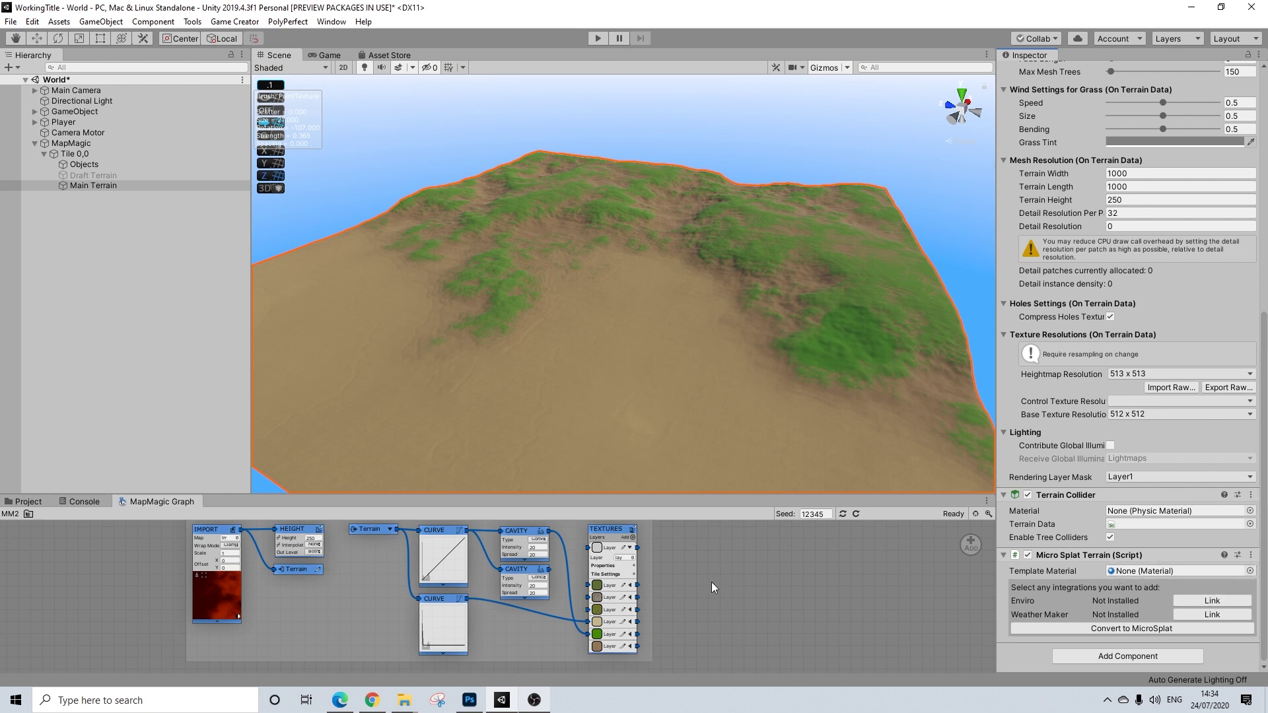
{"action": "left_click", "coordinate": [1109, 629]}
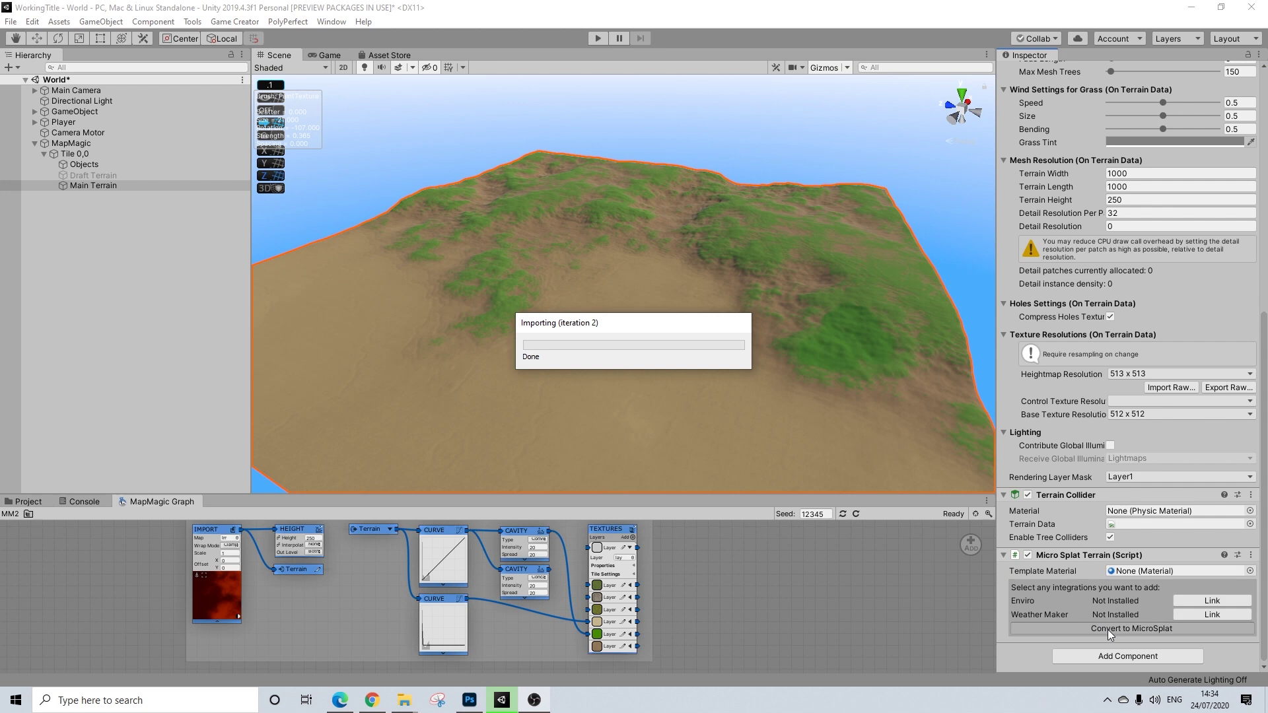
{"action": "left_click", "coordinate": [1108, 629]}
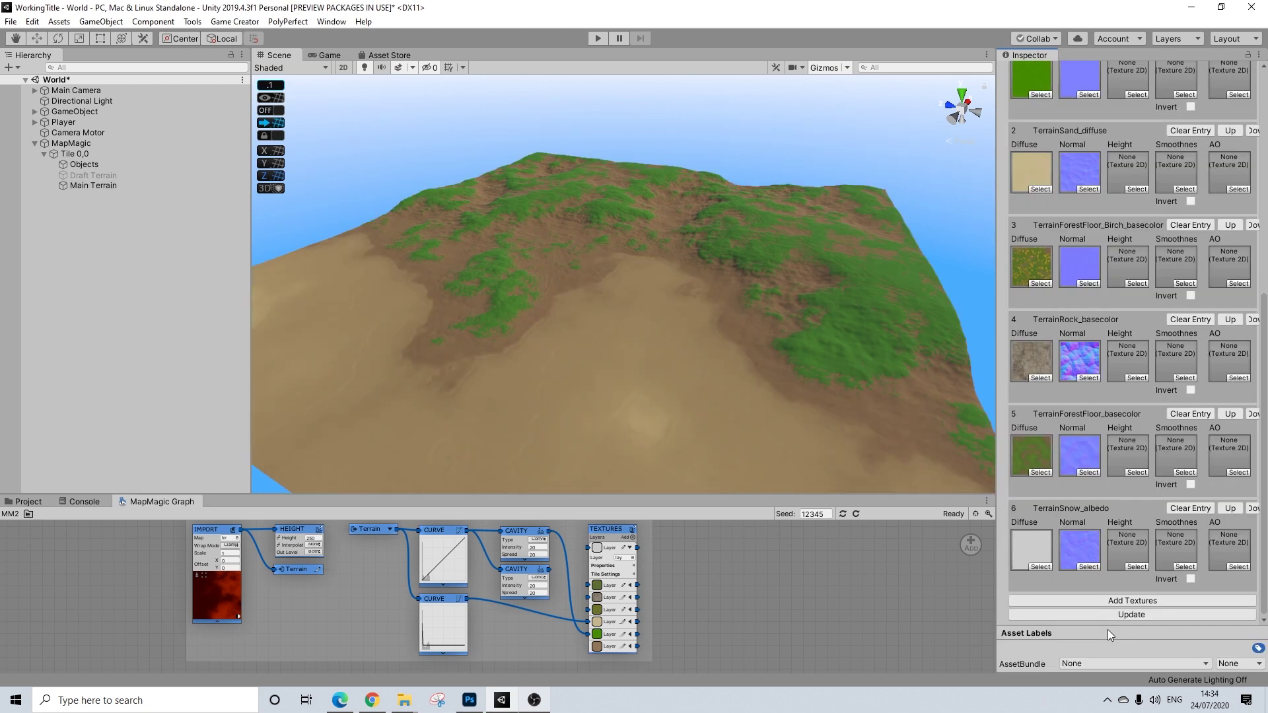
- Examine the MicroSplat texture blending between sand, dirt and grass across the terrain from several distances and angles
{"action": "scroll", "coordinate": [690, 340], "scroll_direction": "up", "scroll_amount": 5}
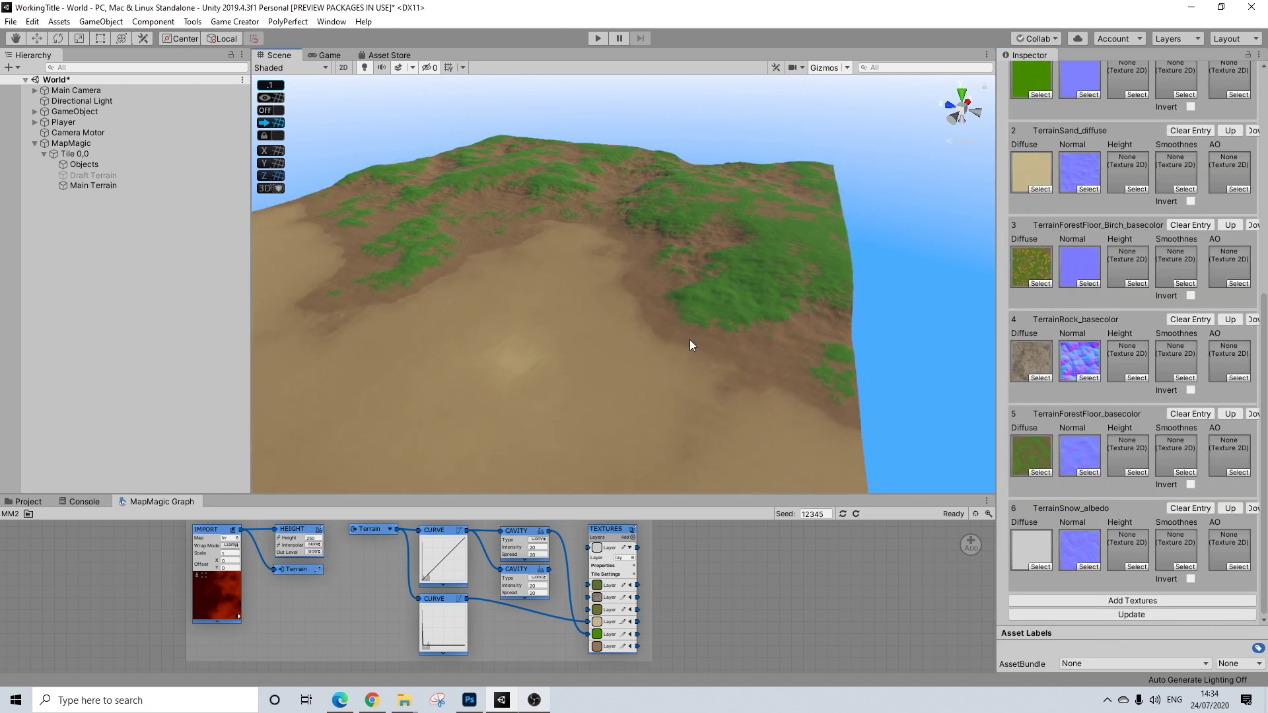
{"action": "scroll", "coordinate": [660, 332], "scroll_direction": "up", "scroll_amount": 5}
{"action": "scroll", "coordinate": [658, 335], "scroll_direction": "down", "scroll_amount": 6}
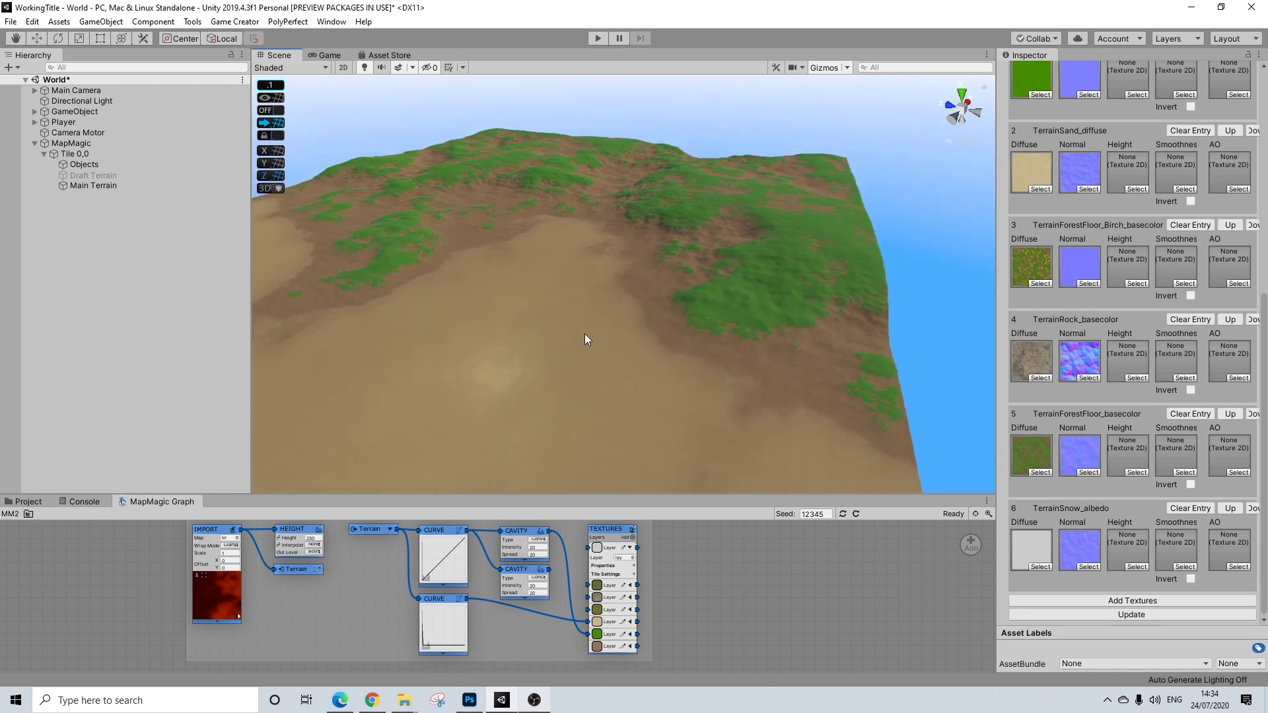
{"action": "middle_click_drag", "start_coordinate": [584, 334], "coordinate": [651, 351]}
{"action": "middle_click_drag", "start_coordinate": [743, 361], "coordinate": [706, 351]}
{"action": "scroll", "coordinate": [720, 352], "scroll_direction": "up", "scroll_amount": 3}
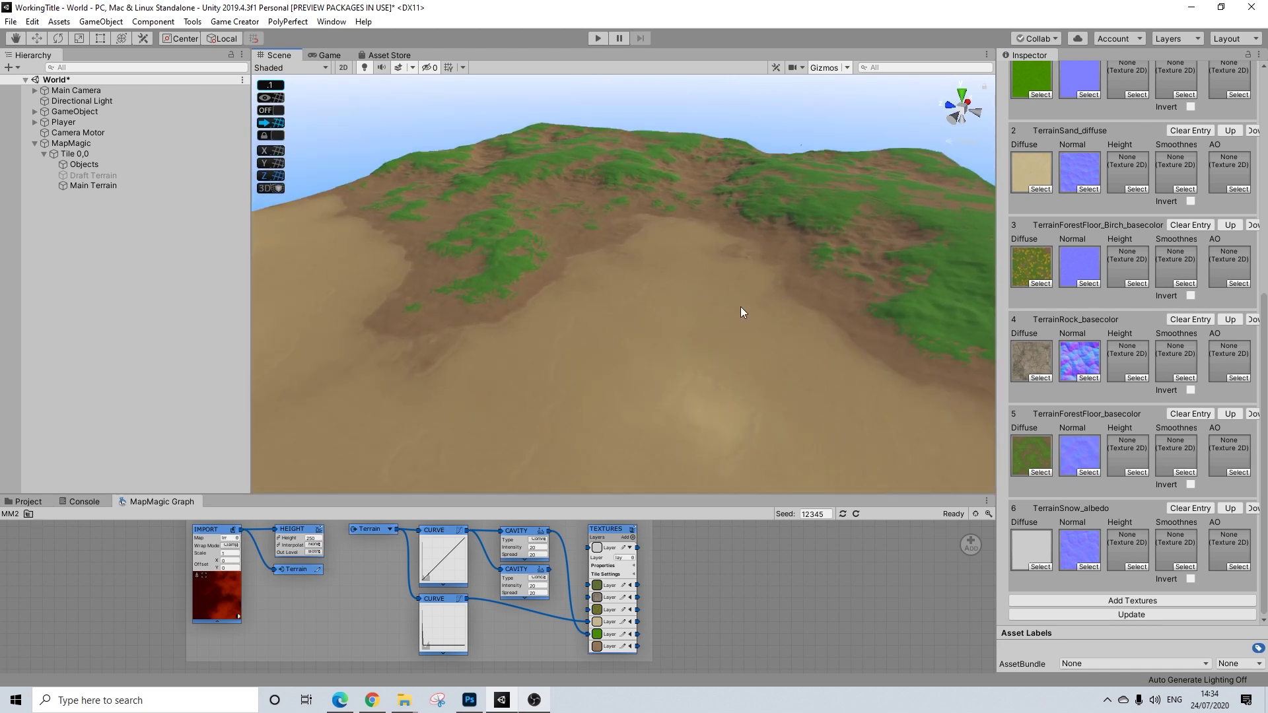
{"action": "scroll", "coordinate": [745, 305], "scroll_direction": "up", "scroll_amount": 3}
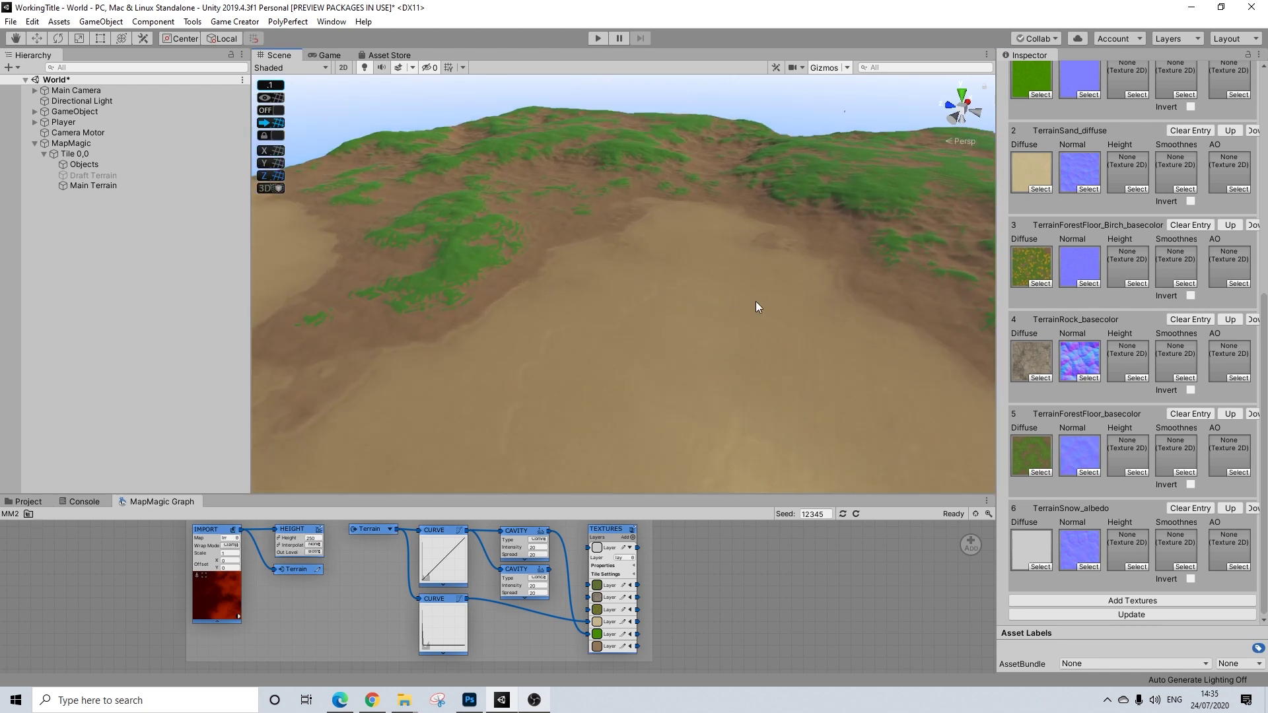
{"action": "scroll", "coordinate": [840, 329], "scroll_direction": "down", "scroll_amount": 3}
{"action": "middle_click_drag", "start_coordinate": [842, 341], "coordinate": [720, 329]}
{"action": "scroll", "coordinate": [790, 300], "scroll_direction": "down", "scroll_amount": 3}
{"action": "scroll", "coordinate": [739, 331], "scroll_direction": "up", "scroll_amount": 4}
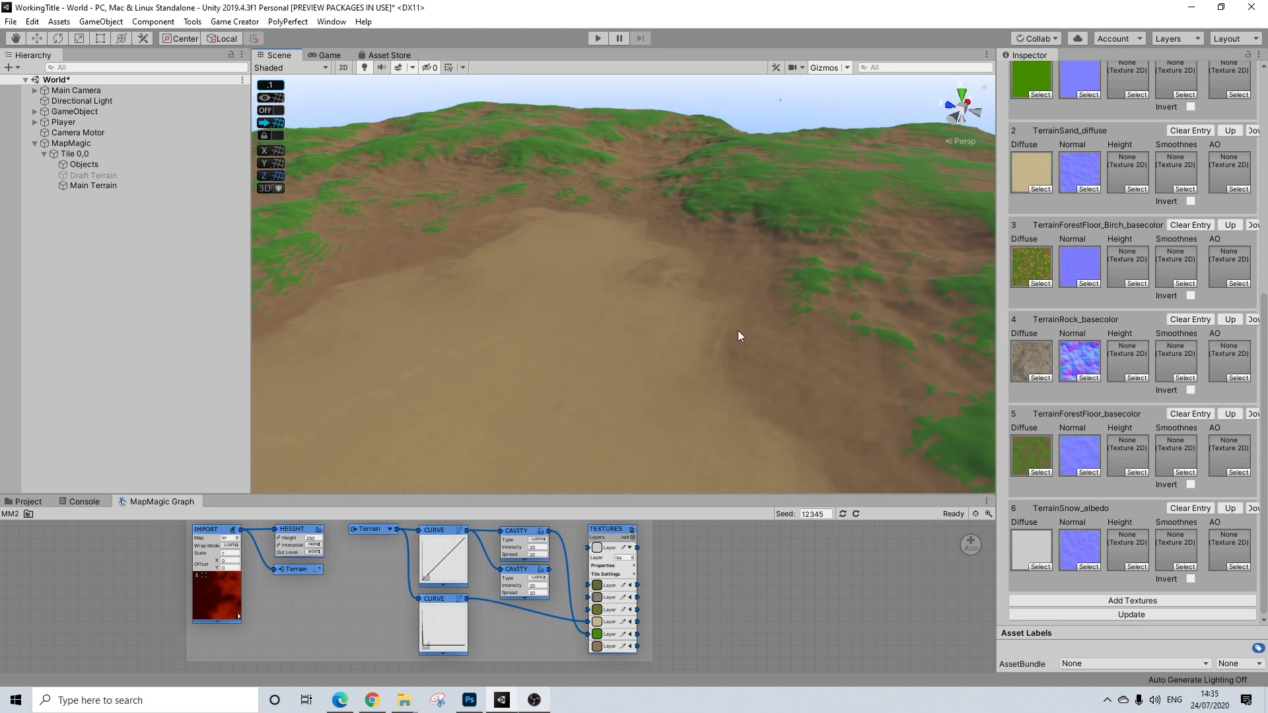
{"action": "scroll", "coordinate": [752, 318], "scroll_direction": "down", "scroll_amount": 2}
{"action": "scroll", "coordinate": [752, 318], "scroll_direction": "down", "scroll_amount": 3}
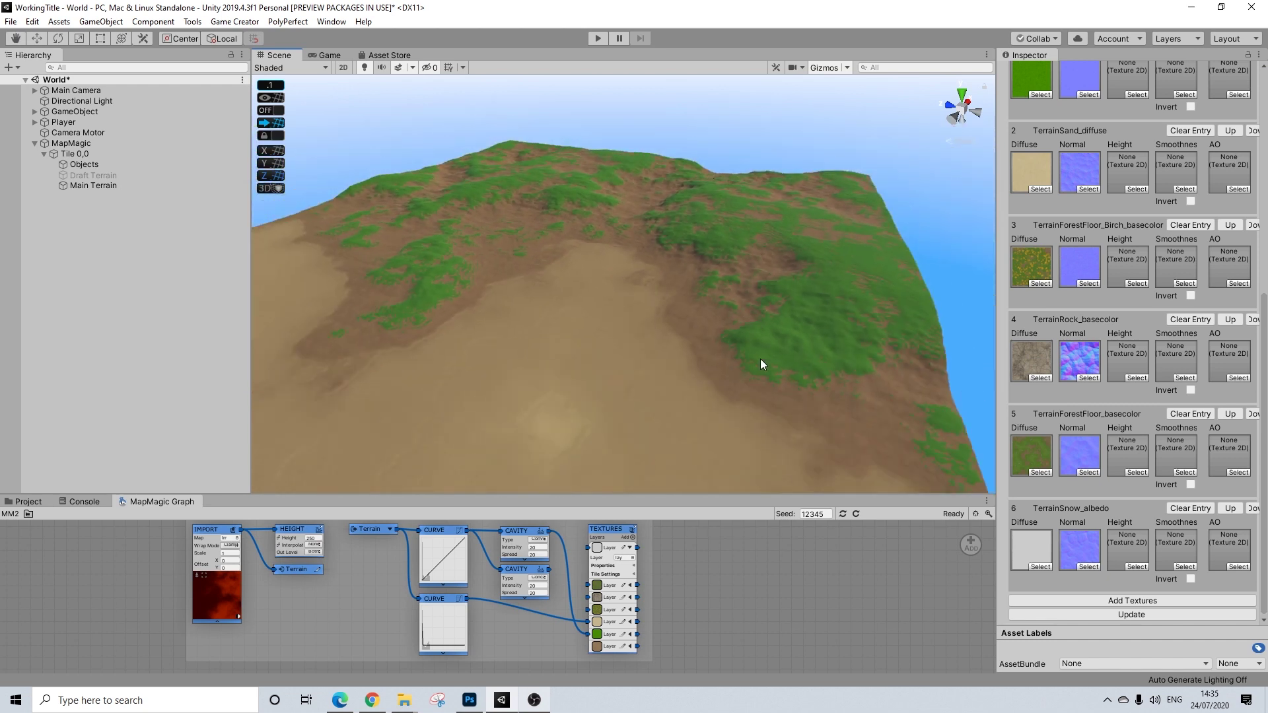
- Regenerate the terrain from the MapMagic graph
{"action": "left_click", "coordinate": [842, 514]}
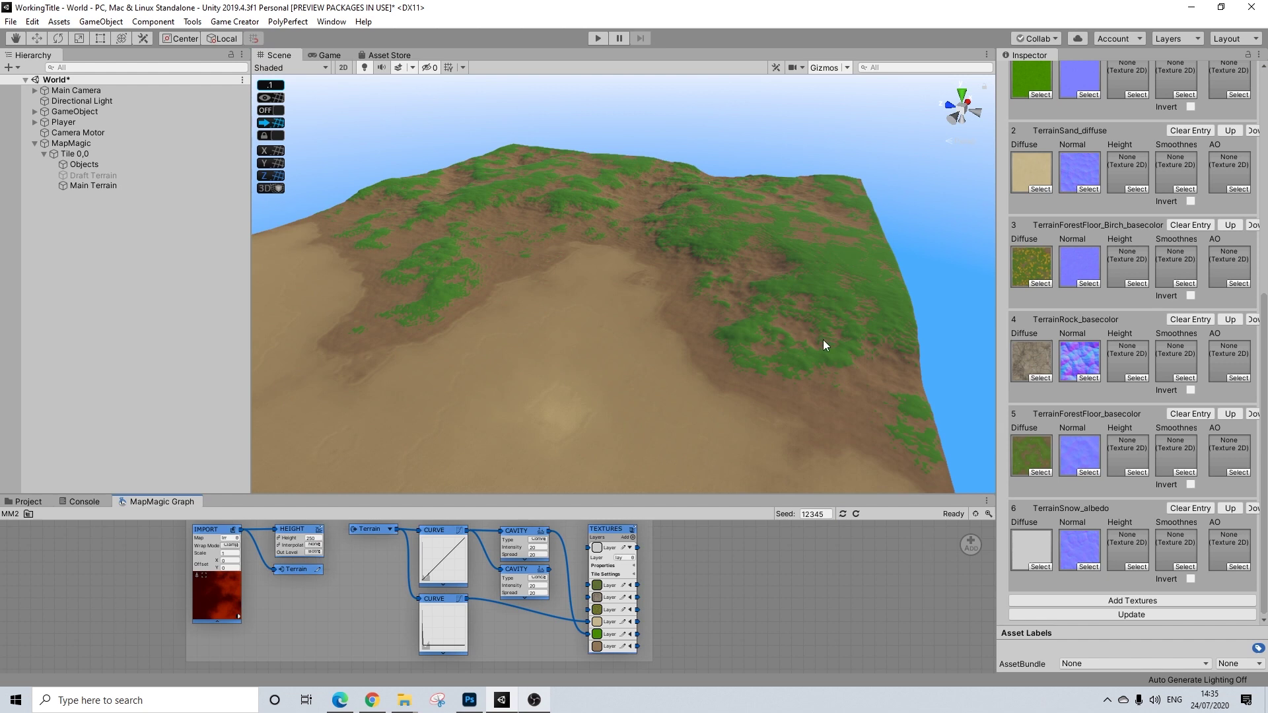
{"action": "scroll", "coordinate": [823, 340], "scroll_direction": "up", "scroll_amount": 5}
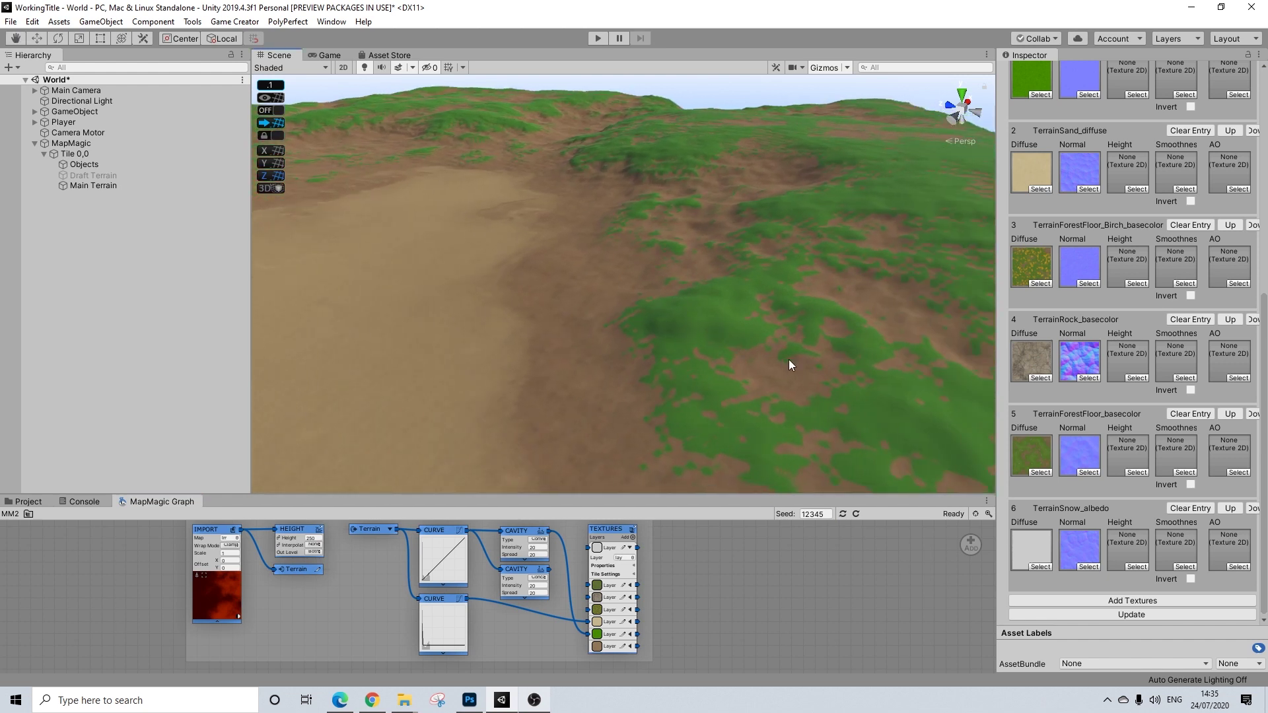
{"action": "scroll", "coordinate": [1071, 185], "scroll_direction": "up", "scroll_amount": 10}
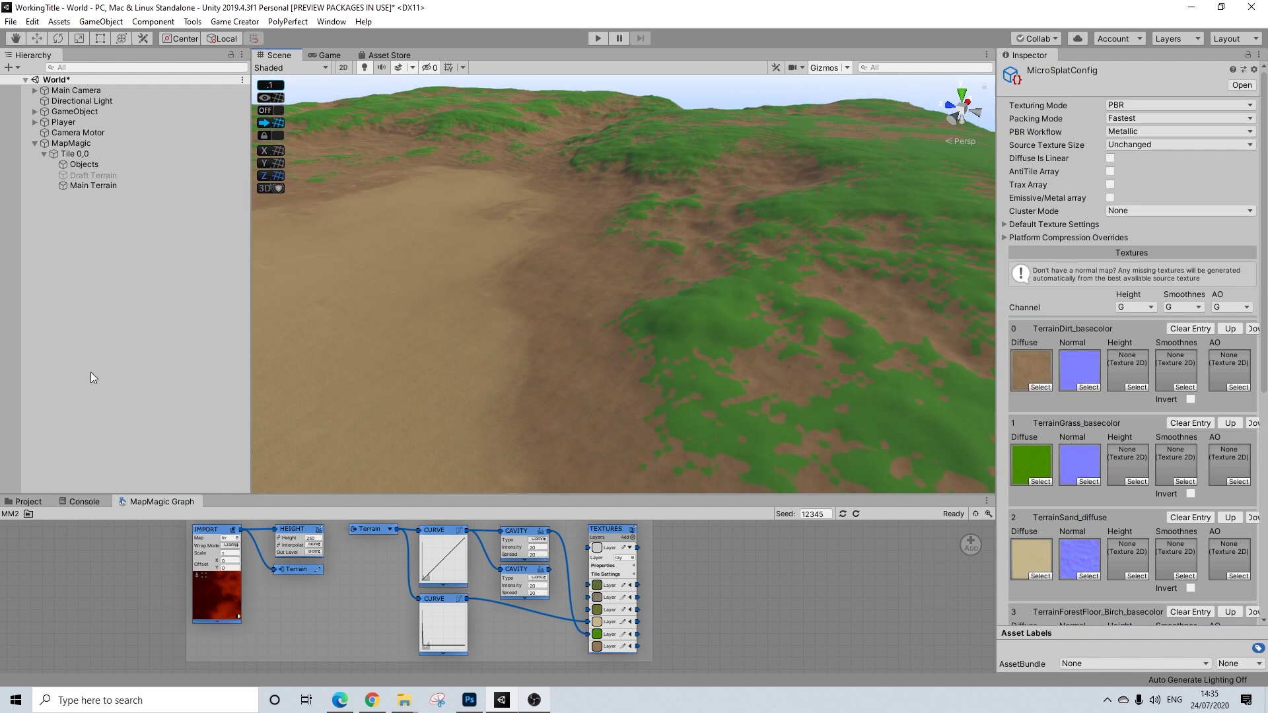
- Select Main Terrain and paint the grass layer over the bare dirt patches on the hillside with the Paint Texture brush
{"action": "left_click", "coordinate": [96, 176]}
{"action": "left_click", "coordinate": [94, 185]}
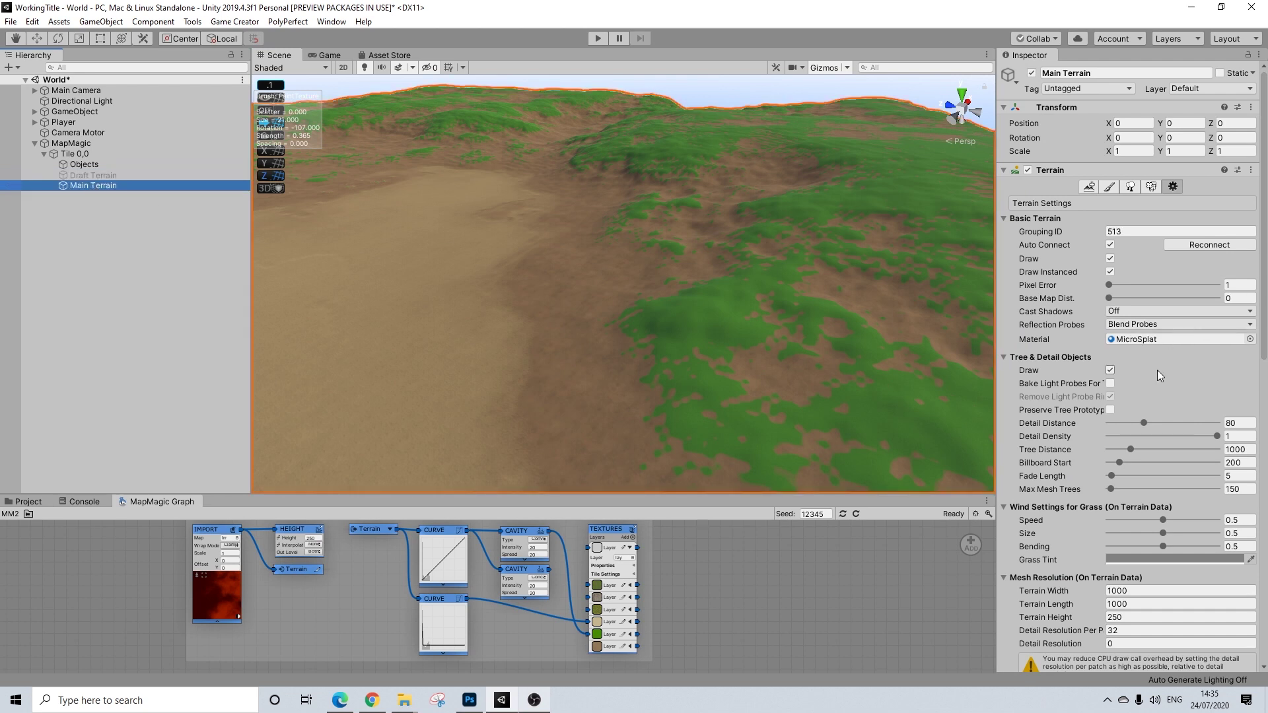
{"action": "scroll", "coordinate": [1157, 384], "scroll_direction": "down", "scroll_amount": 15}
{"action": "scroll", "coordinate": [1152, 407], "scroll_direction": "up", "scroll_amount": 15}
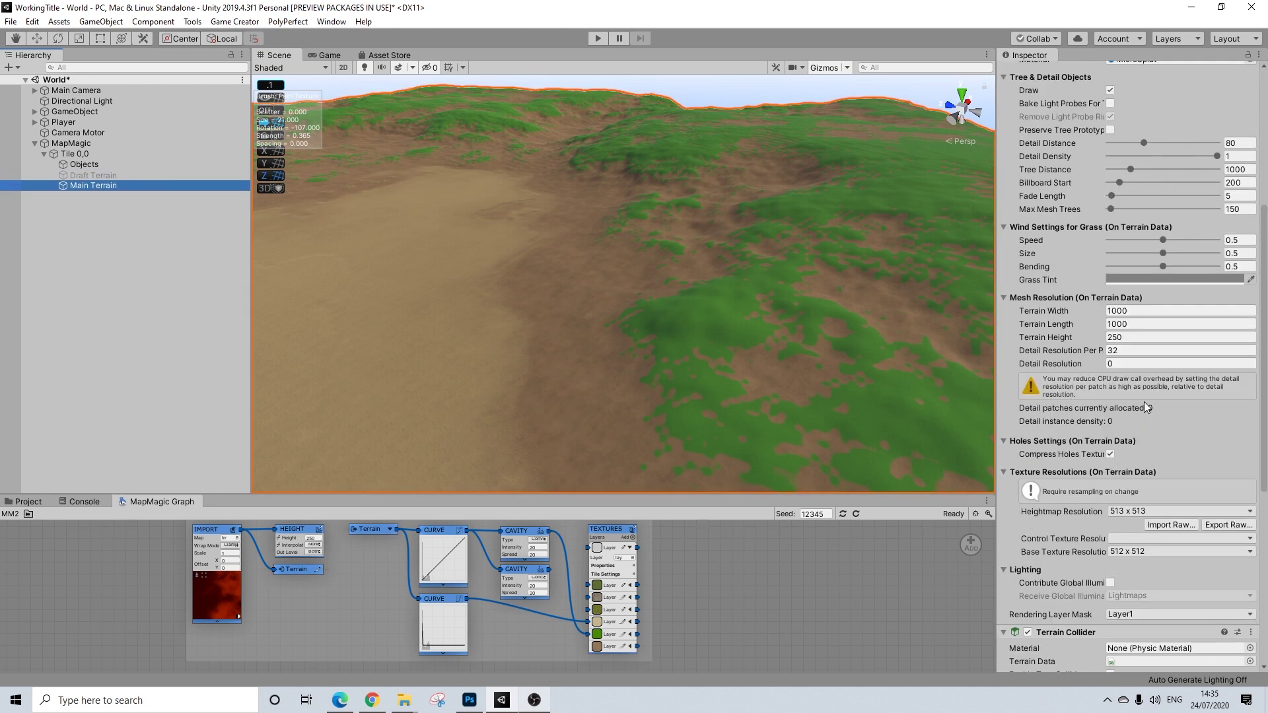
{"action": "left_click", "coordinate": [1109, 187]}
{"action": "scroll", "coordinate": [1152, 346], "scroll_direction": "down", "scroll_amount": 10}
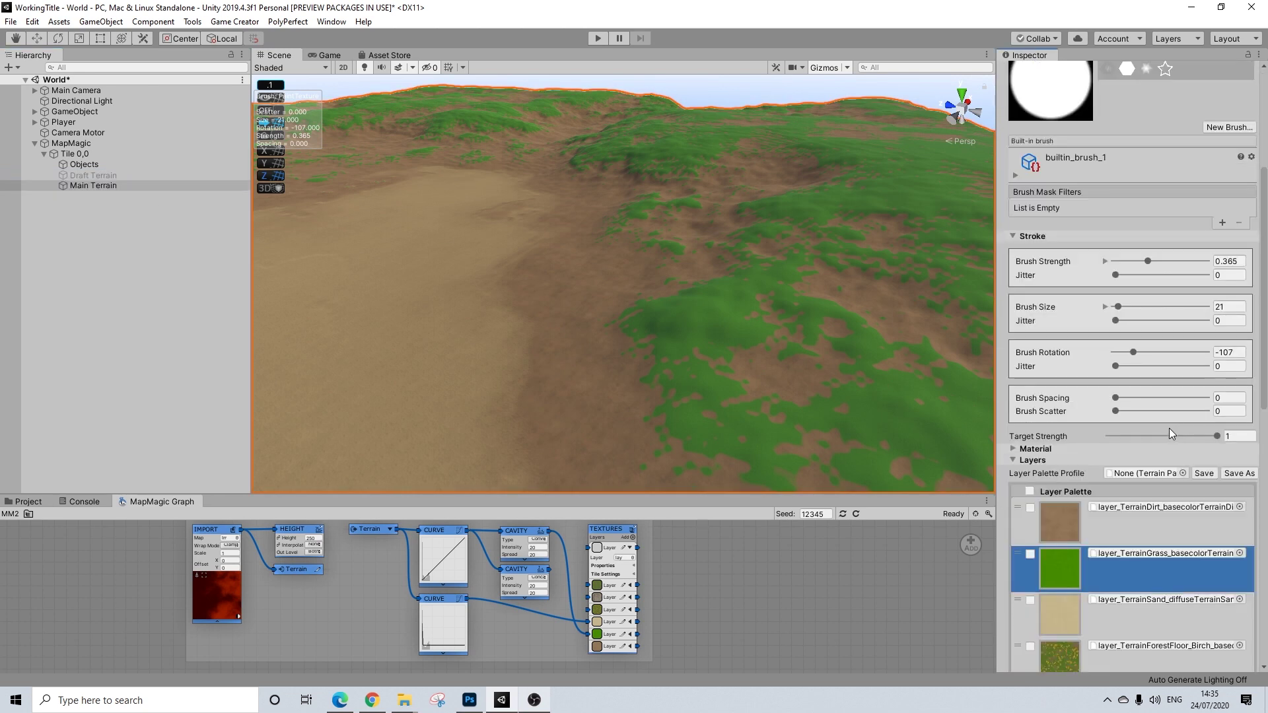
{"action": "scroll", "coordinate": [1148, 301], "scroll_direction": "down", "scroll_amount": 8}
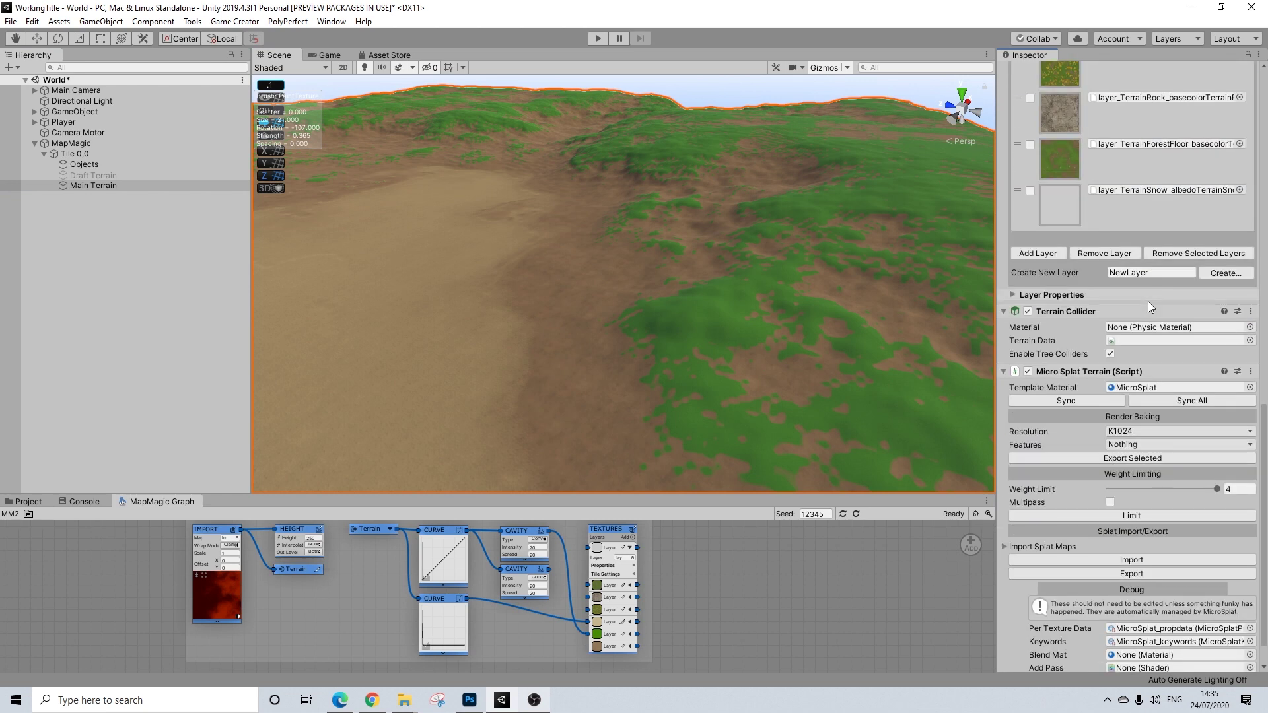
{"action": "scroll", "coordinate": [1148, 302], "scroll_direction": "up", "scroll_amount": 15}
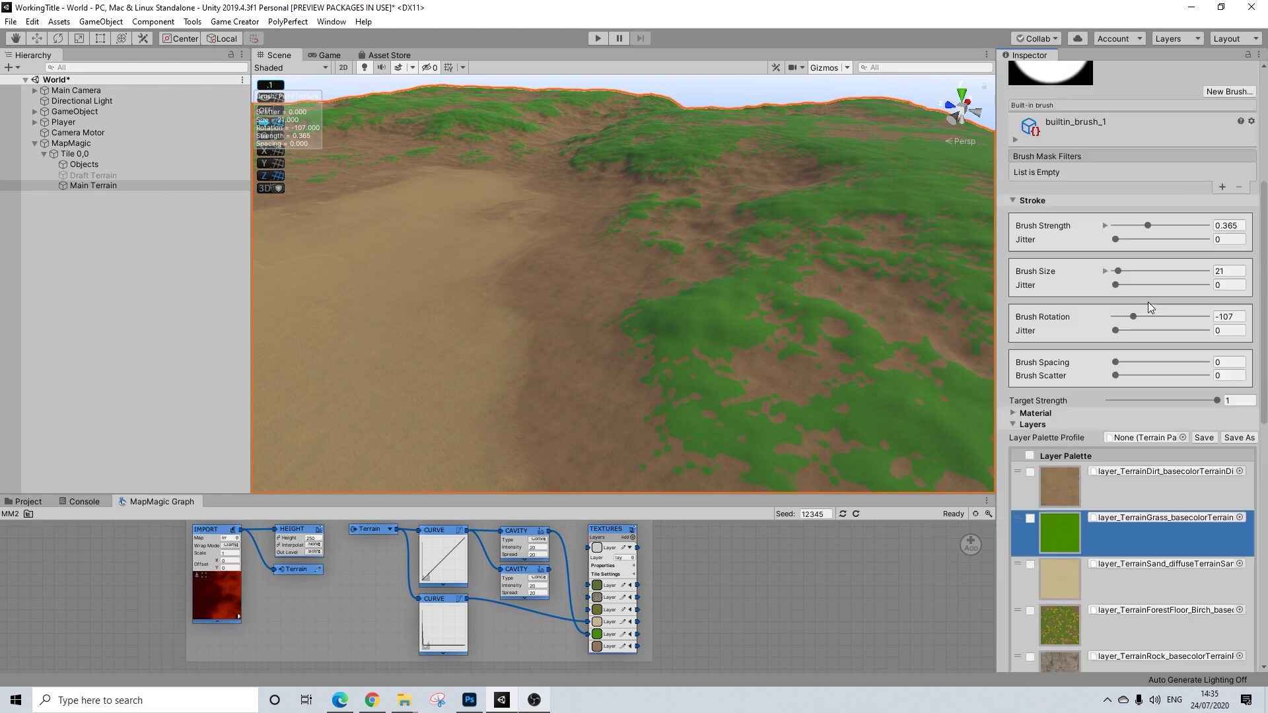
{"action": "scroll", "coordinate": [734, 275], "scroll_direction": "up", "scroll_amount": 10}
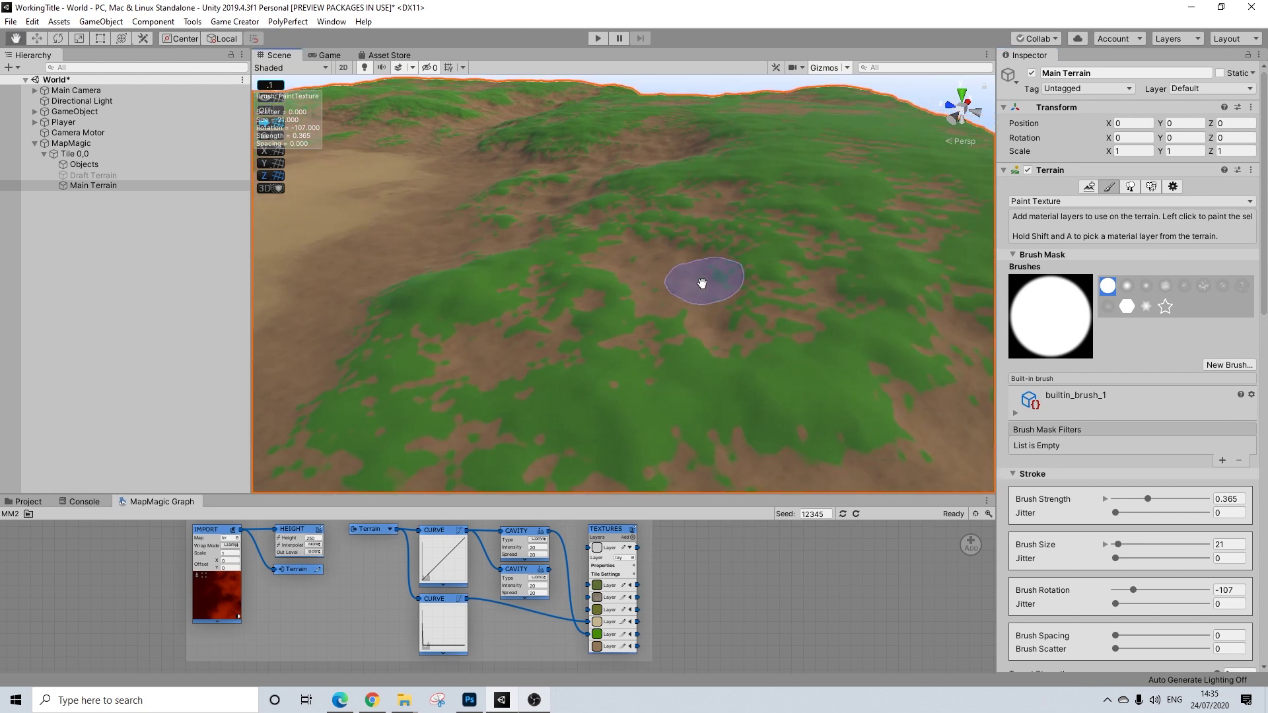
{"action": "scroll", "coordinate": [688, 350], "scroll_direction": "down", "scroll_amount": 10}
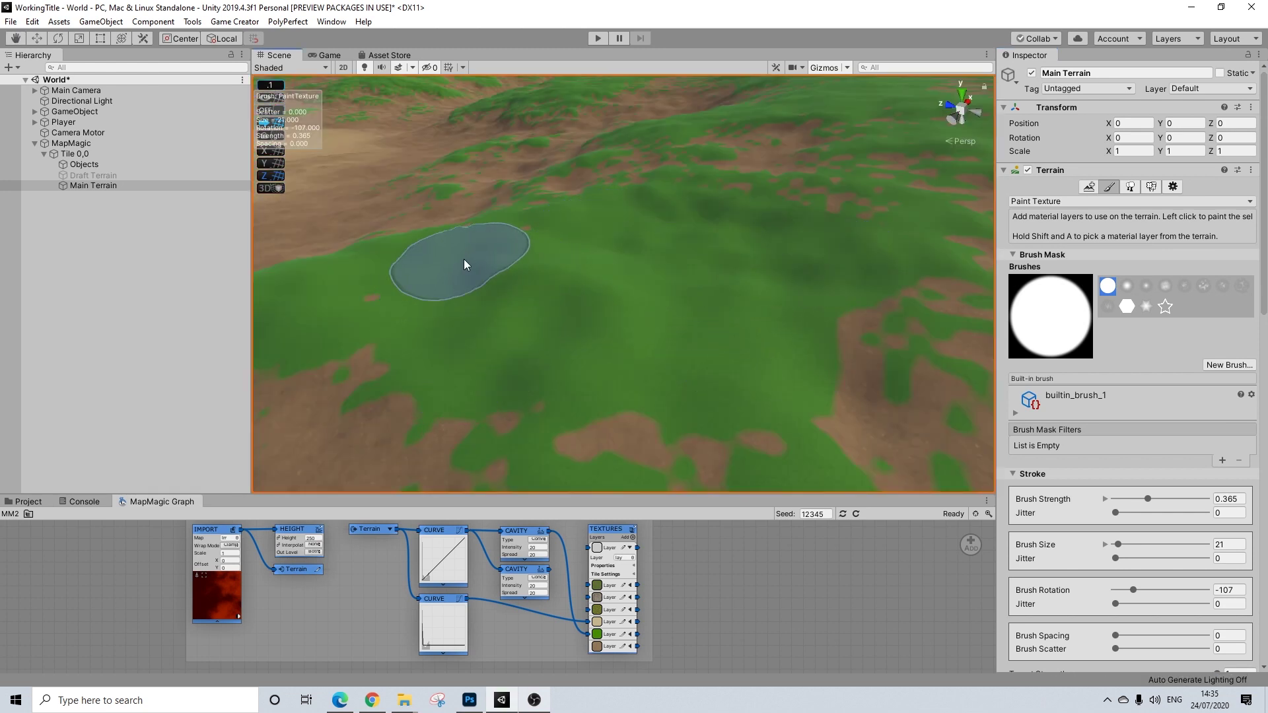
- Paint more of the grass layer over the bare dirt streaks along the hillside ridge with the Paint Texture brush
{"action": "scroll", "coordinate": [835, 319], "scroll_direction": "down", "scroll_amount": 6}
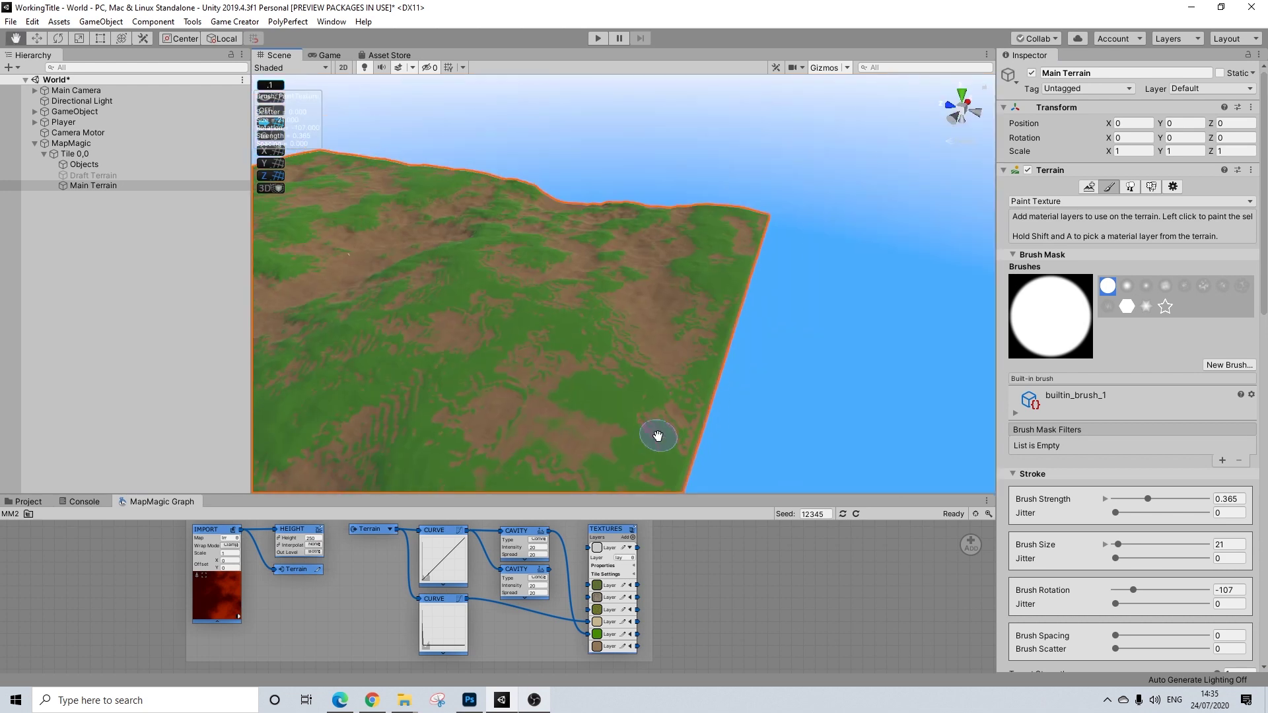
{"action": "scroll", "coordinate": [783, 382], "scroll_direction": "up", "scroll_amount": 2}
{"action": "mouse_move", "coordinate": [708, 353]}
{"action": "middle_mouse_down"}
{"action": "mouse_move", "coordinate": [827, 436]}
{"action": "mouse_move", "coordinate": [720, 323]}
{"action": "middle_mouse_up"}
{"action": "scroll", "coordinate": [675, 310], "scroll_direction": "up", "scroll_amount": 4}
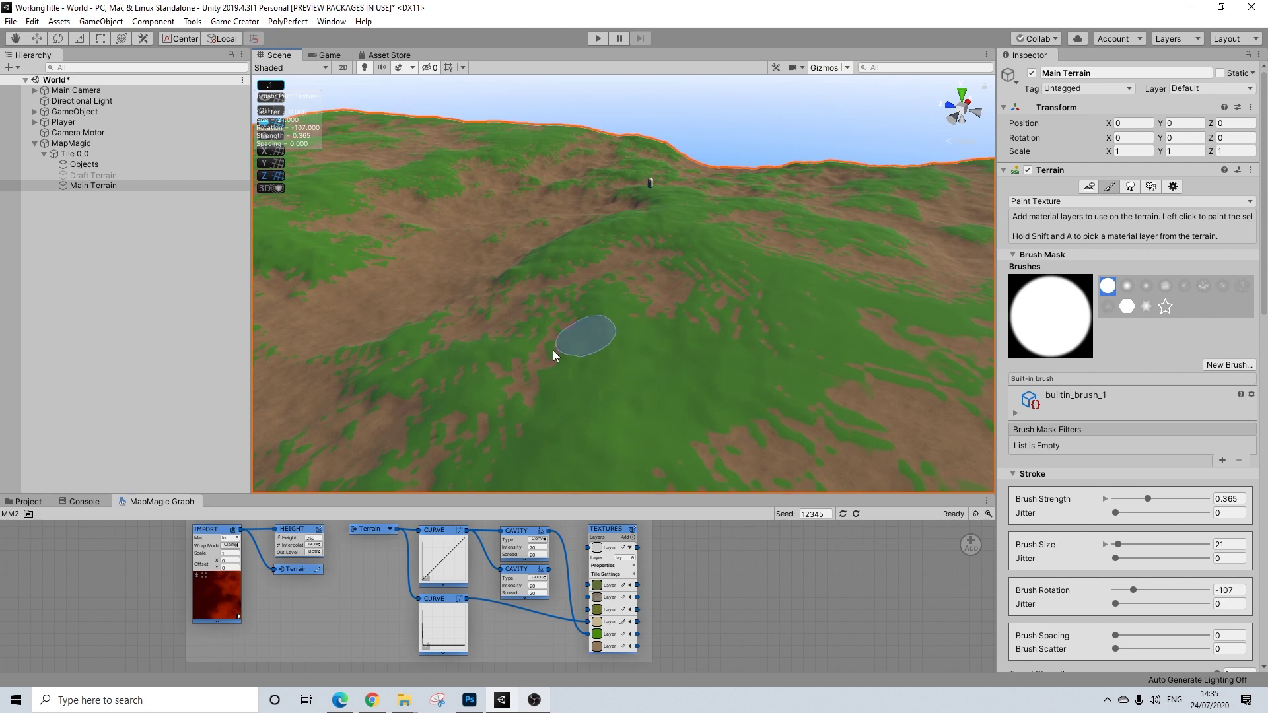
{"action": "middle_click_drag", "start_coordinate": [726, 351], "coordinate": [685, 320]}
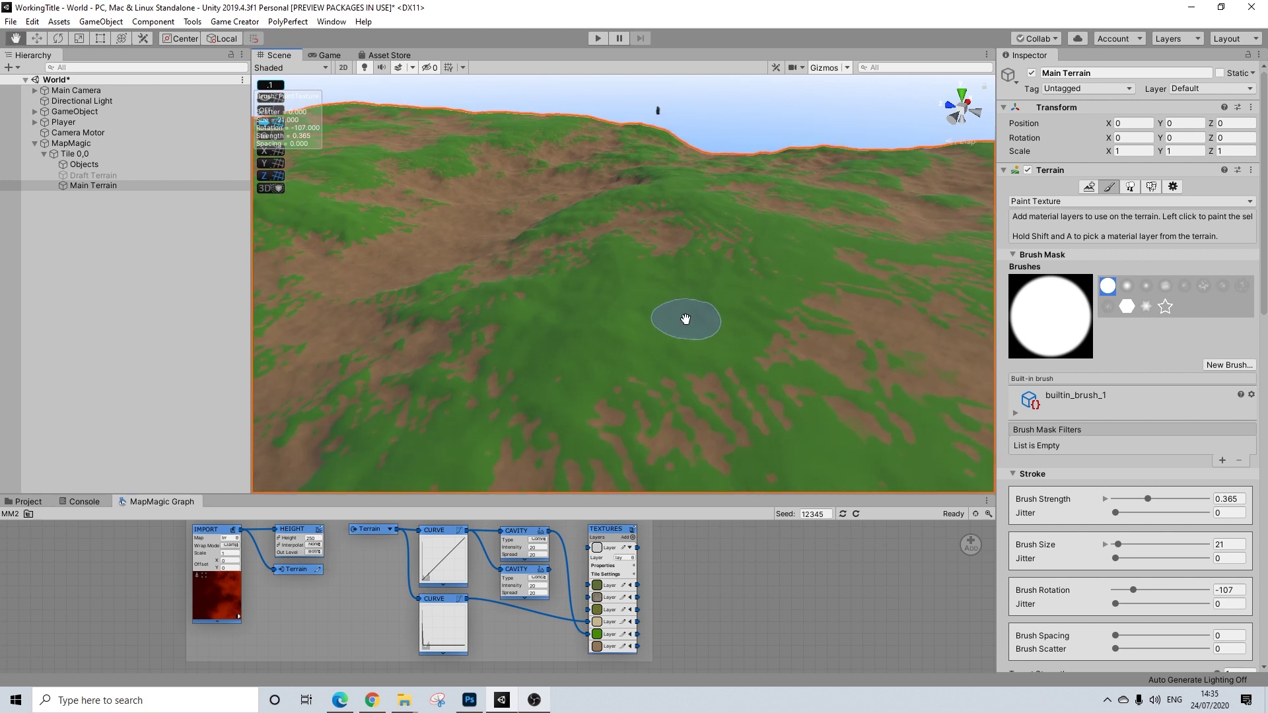
{"action": "scroll", "coordinate": [685, 320], "scroll_direction": "up", "scroll_amount": 2}
{"action": "mouse_move", "coordinate": [693, 337]}
{"action": "left_mouse_down"}
{"action": "mouse_move", "coordinate": [609, 416]}
{"action": "mouse_move", "coordinate": [517, 302]}
{"action": "mouse_move", "coordinate": [516, 436]}
{"action": "mouse_move", "coordinate": [610, 220]}
{"action": "mouse_move", "coordinate": [660, 235]}
{"action": "left_mouse_up"}
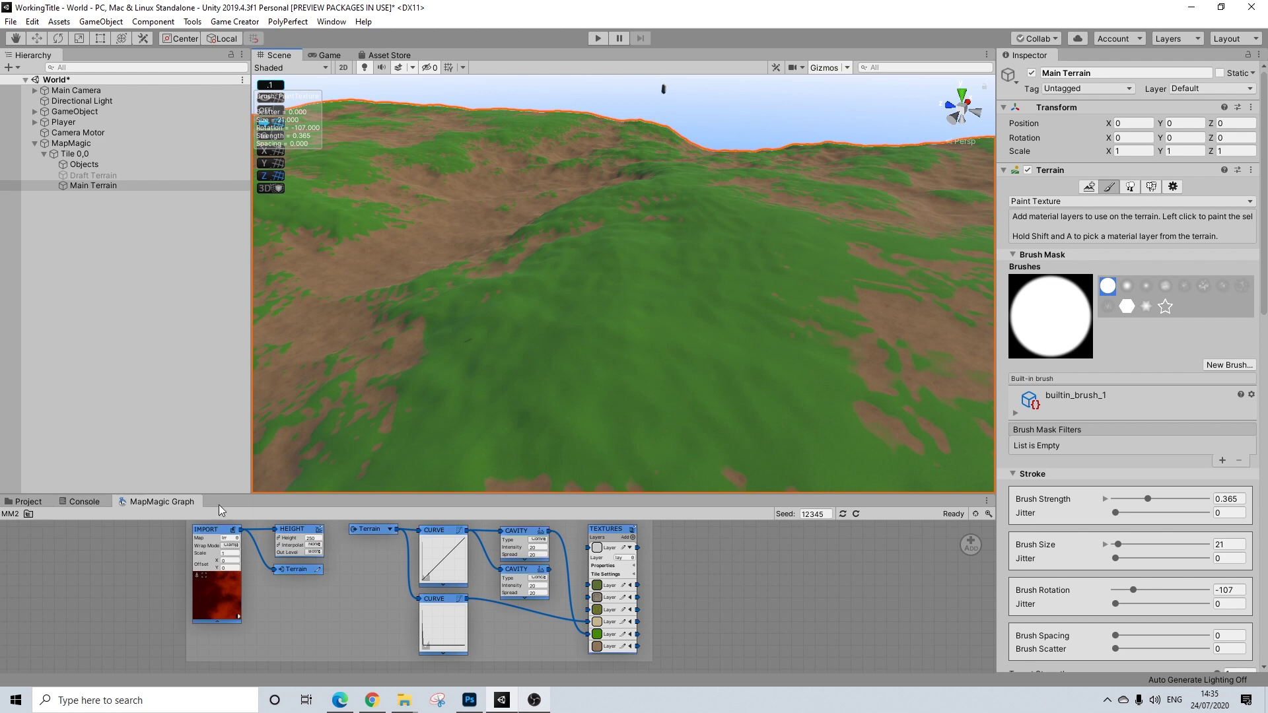
- Locate the terrain's MicroSplat template material, open it and enter Bulk Shader Feature Edit Mode
{"action": "left_click", "coordinate": [1173, 187]}
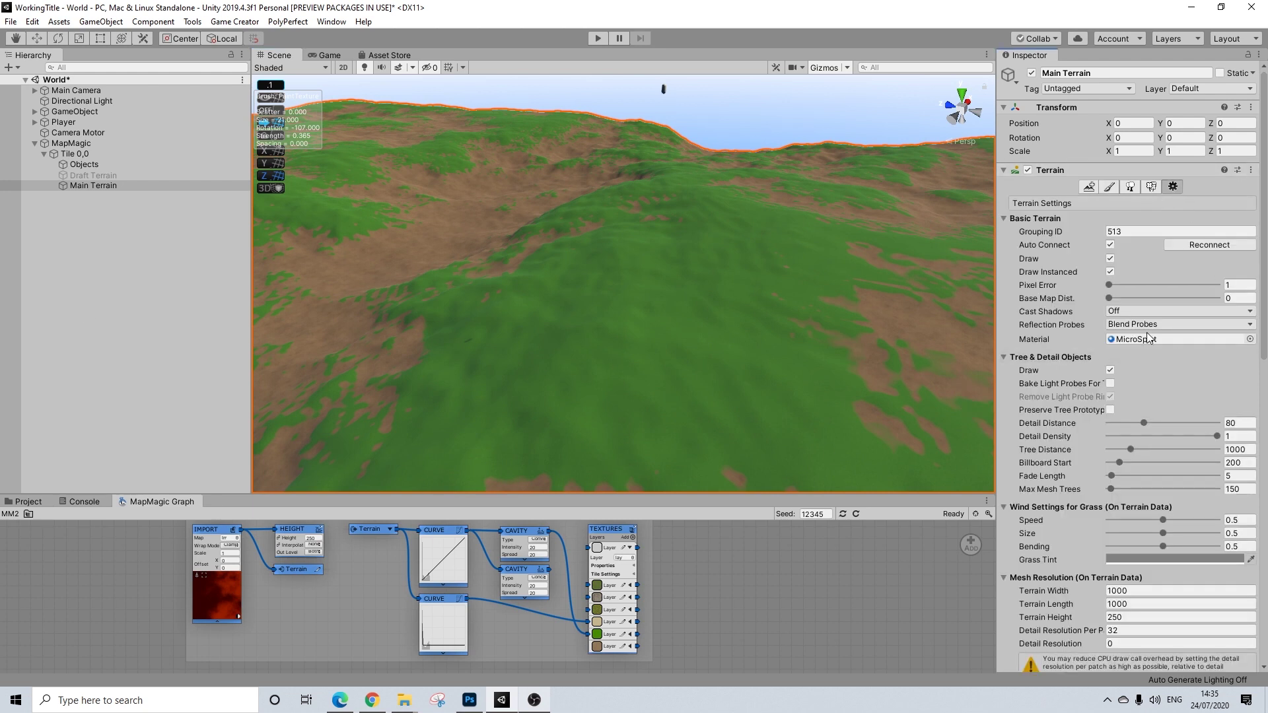
{"action": "left_click", "coordinate": [1150, 339]}
{"action": "left_click", "coordinate": [27, 502]}
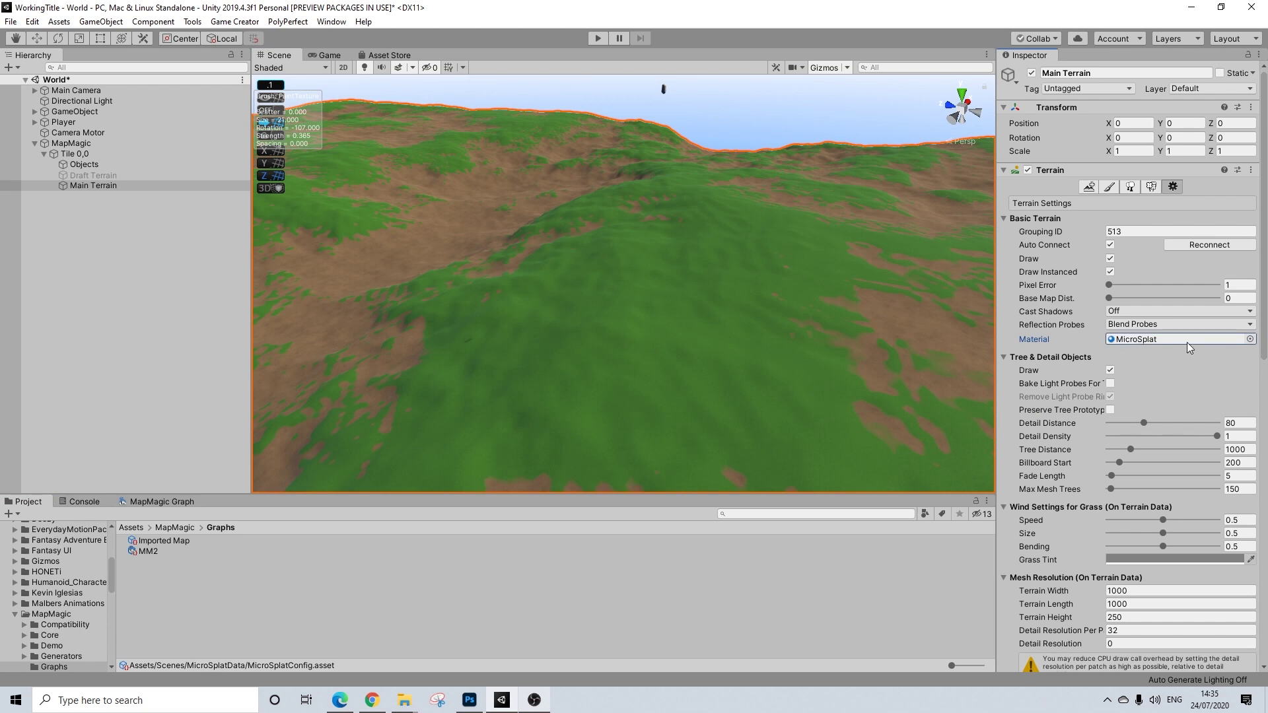
{"action": "scroll", "coordinate": [1154, 346], "scroll_direction": "down", "scroll_amount": 12}
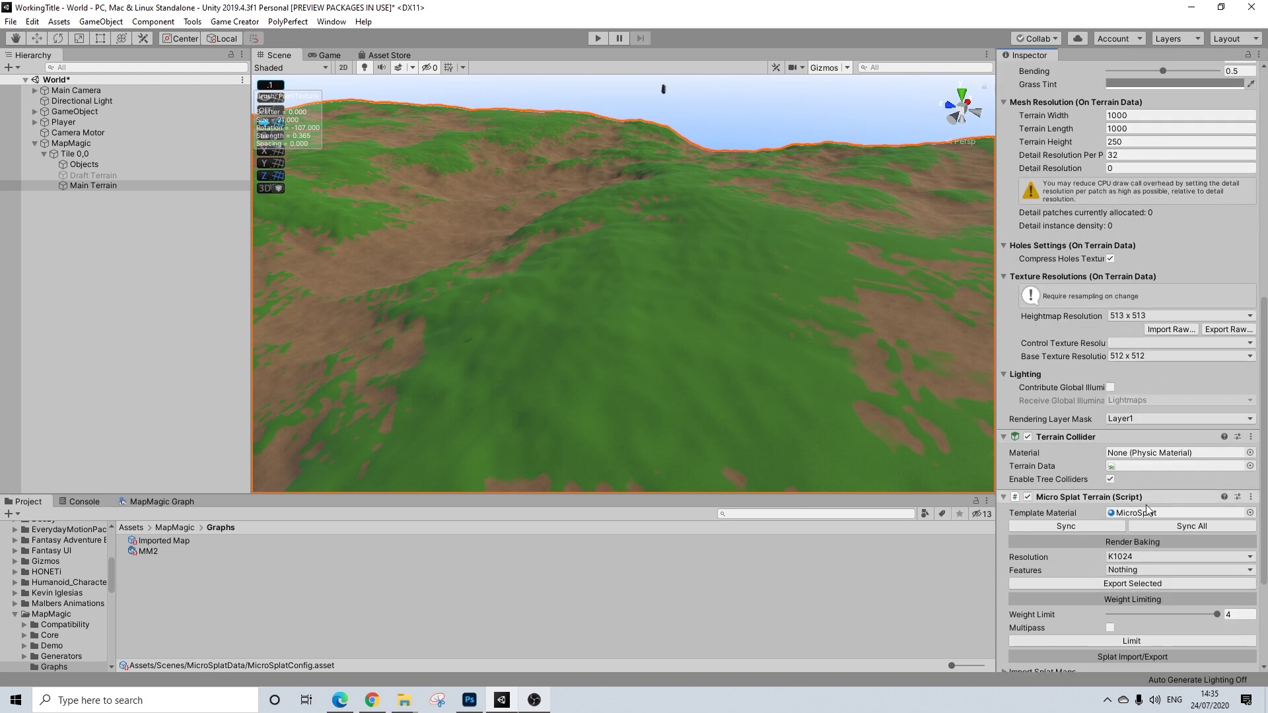
{"action": "left_click", "coordinate": [1142, 514]}
{"action": "left_click", "coordinate": [181, 543]}
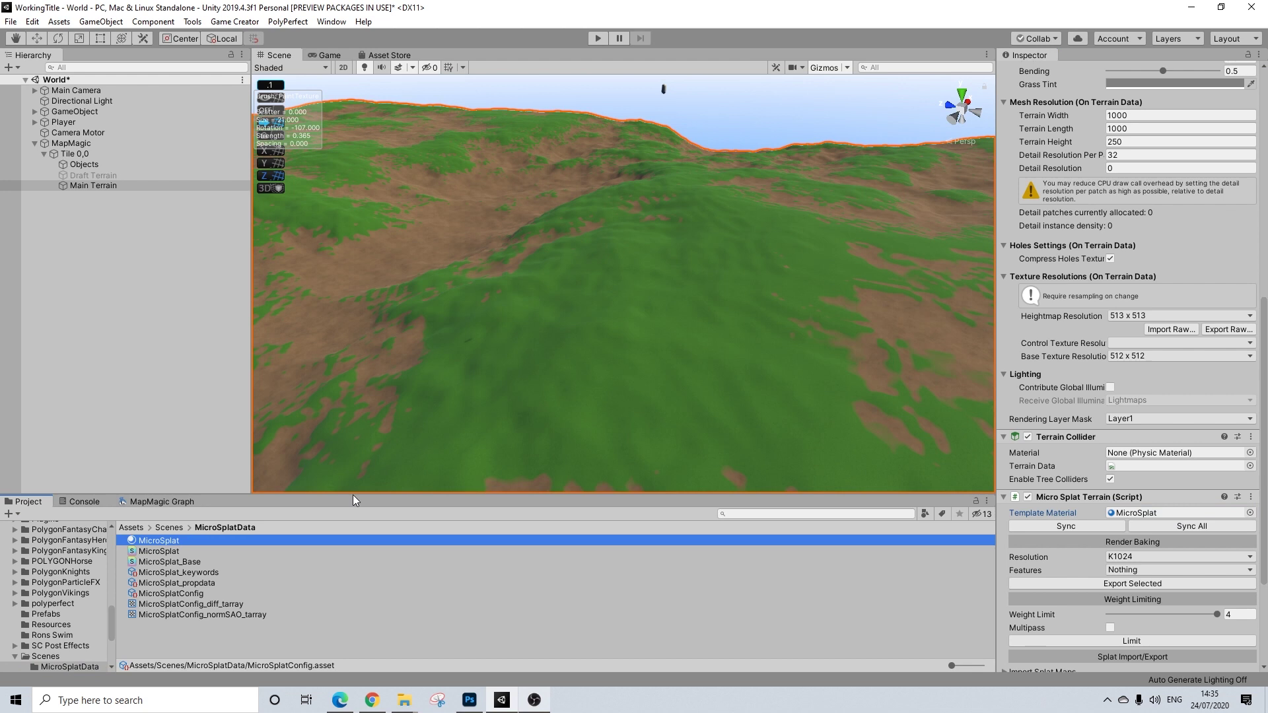
{"action": "scroll", "coordinate": [1122, 301], "scroll_direction": "up", "scroll_amount": 10}
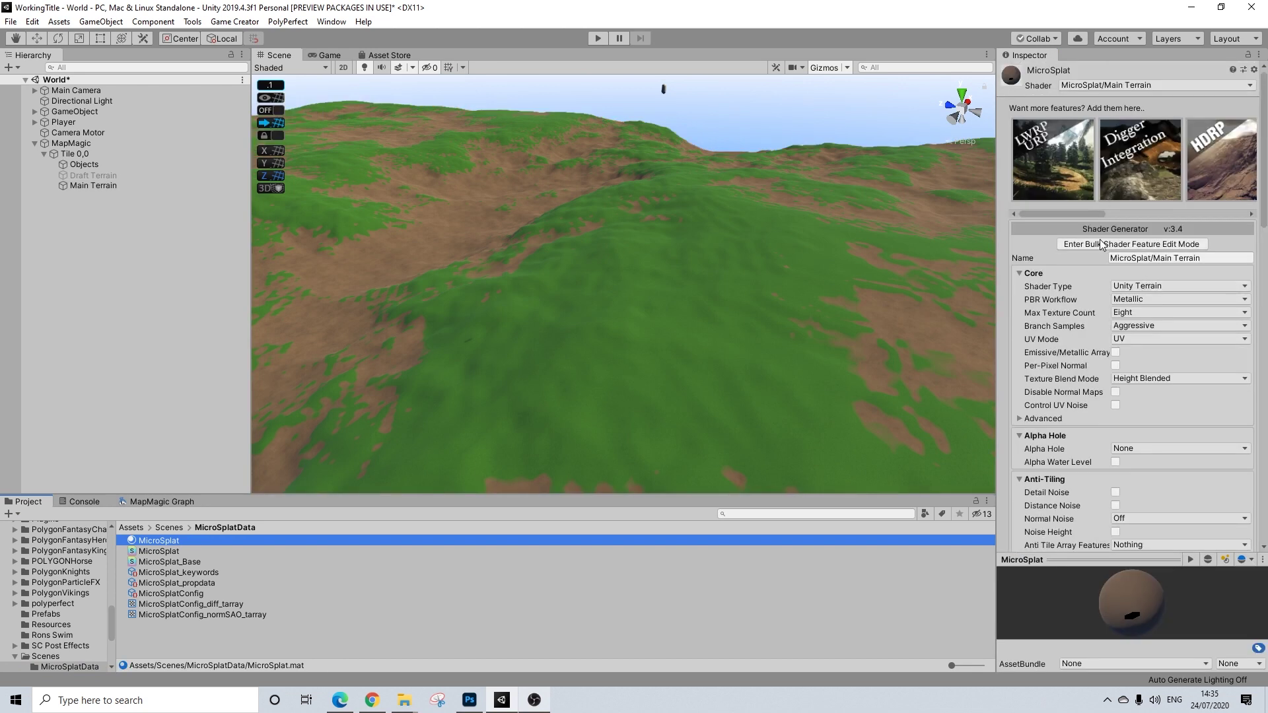
{"action": "left_click", "coordinate": [1101, 244]}
- Enable Tessellation, set Parallax to Offset and Trax Texture to Single, and exit bulk edit mode to recompile the shader
{"action": "scroll", "coordinate": [1140, 323], "scroll_direction": "down", "scroll_amount": 11}
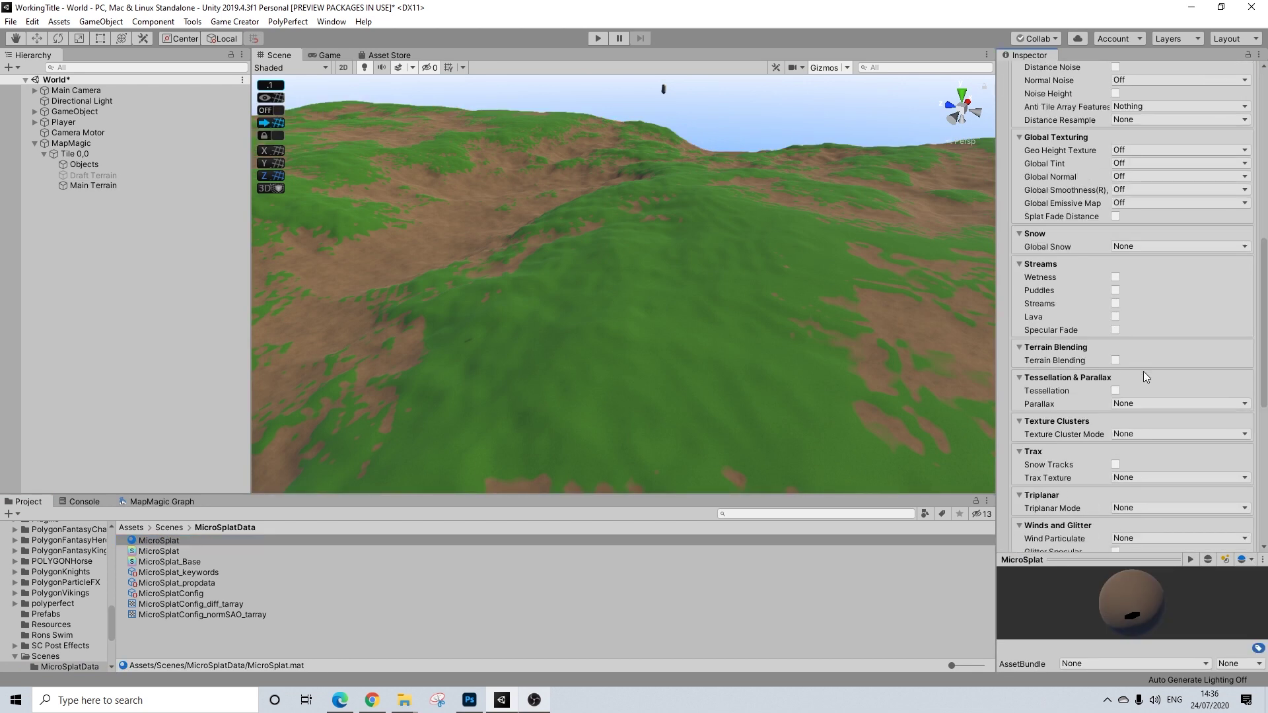
{"action": "scroll", "coordinate": [1134, 423], "scroll_direction": "down", "scroll_amount": 2}
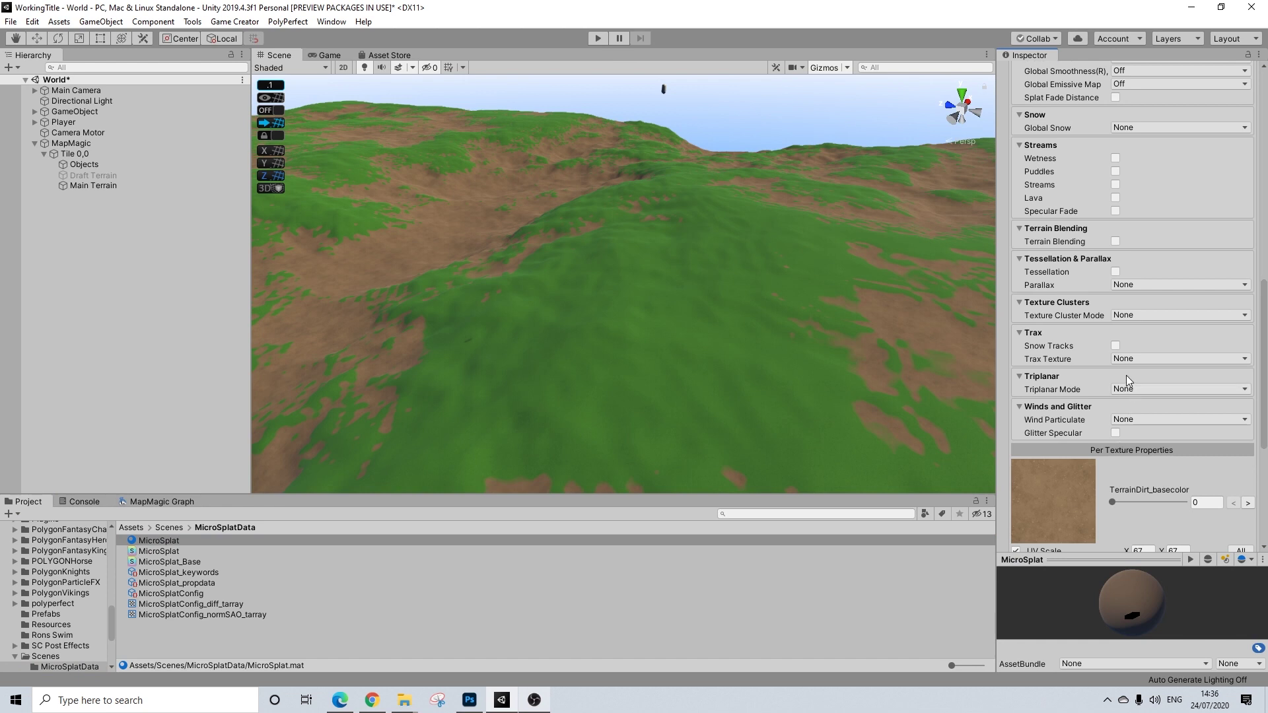
{"action": "left_click", "coordinate": [1116, 271]}
{"action": "left_click", "coordinate": [1131, 285]}
{"action": "left_click", "coordinate": [1135, 315]}
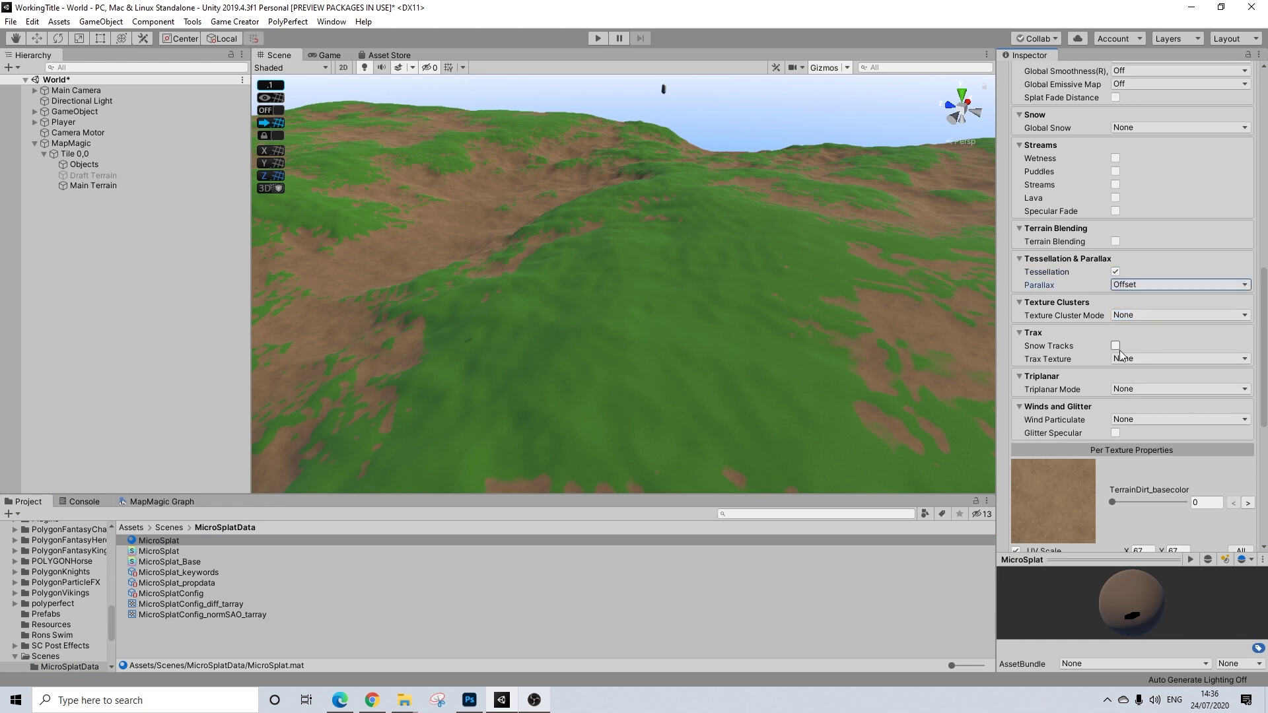
{"action": "left_click", "coordinate": [1123, 360]}
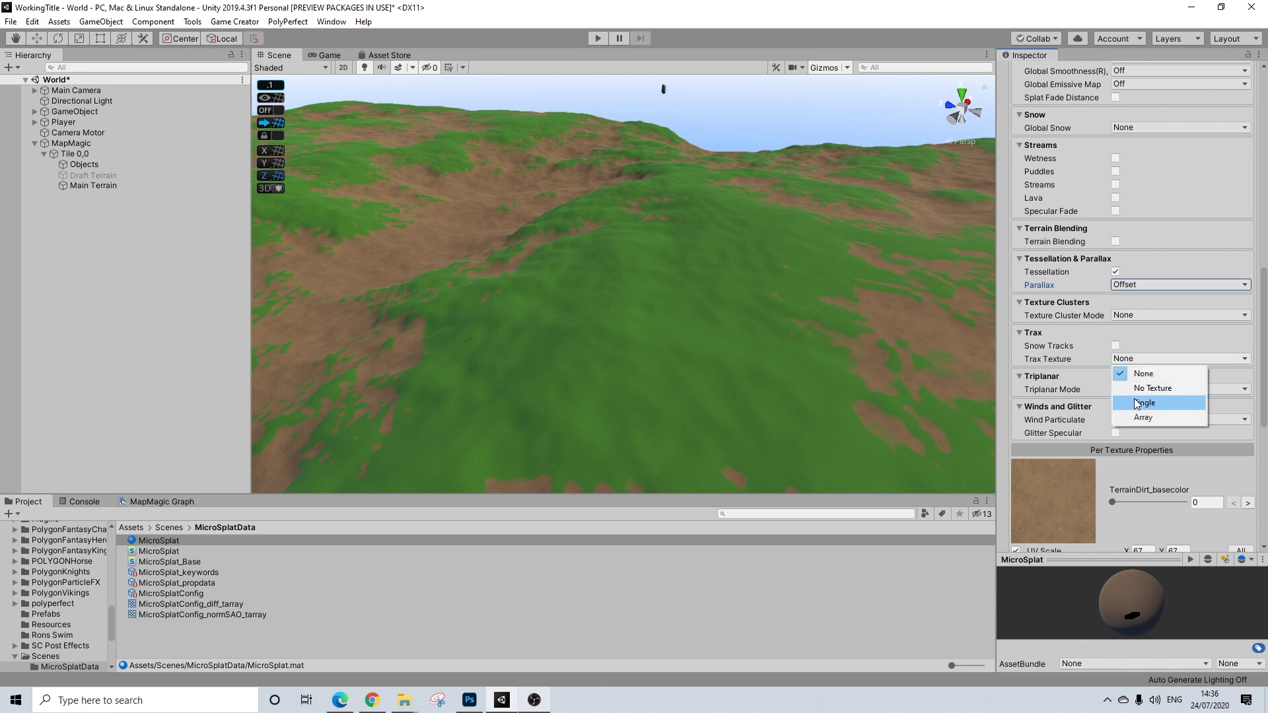
{"action": "left_click", "coordinate": [1136, 404]}
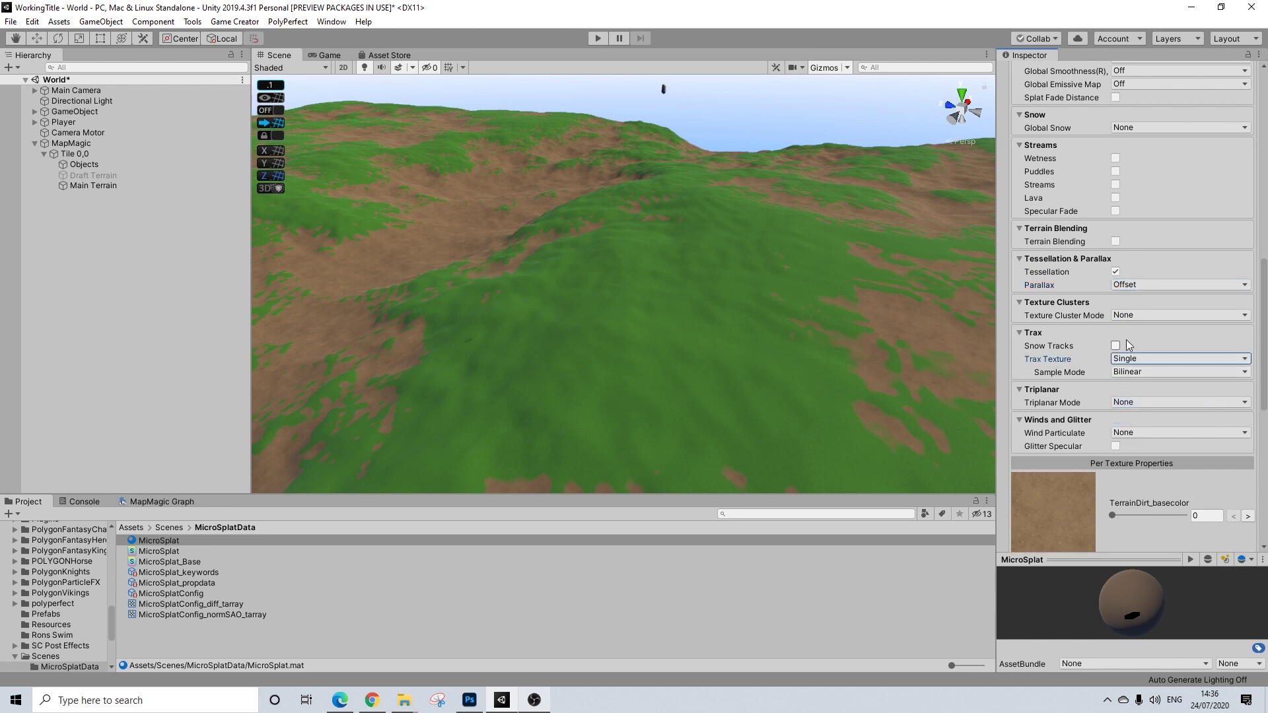
{"action": "scroll", "coordinate": [1128, 345], "scroll_direction": "up", "scroll_amount": 15}
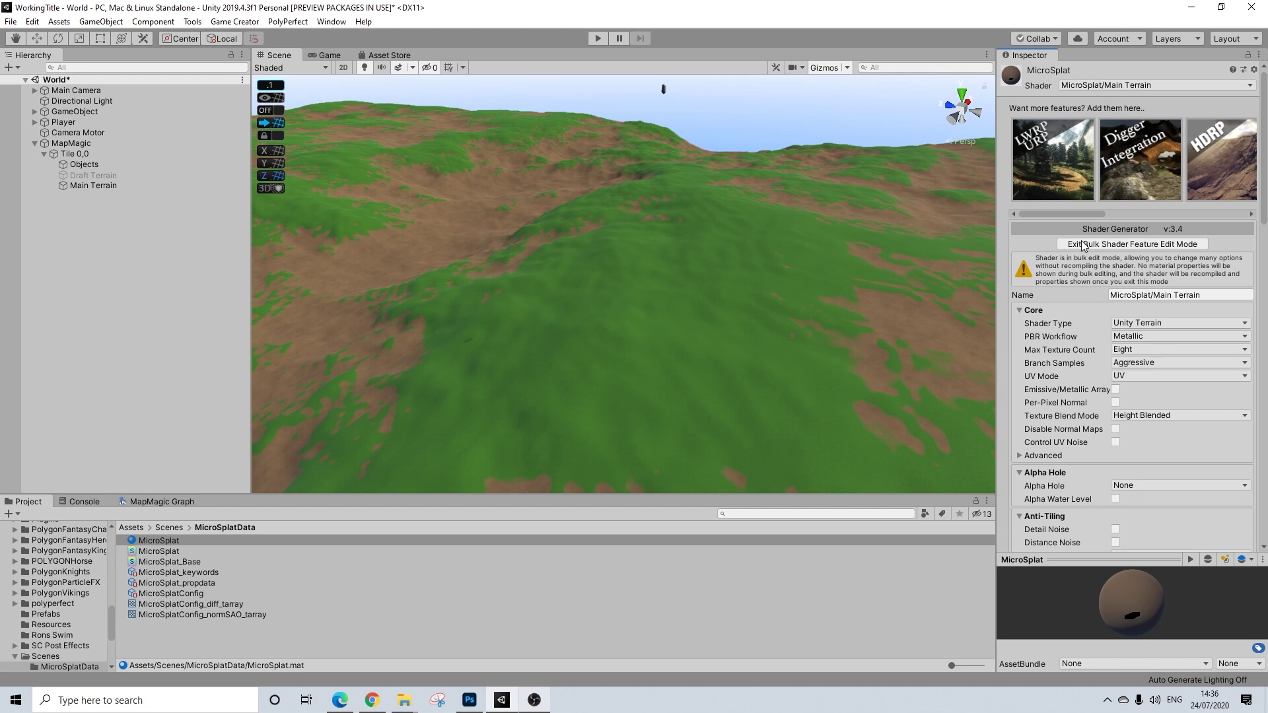
{"action": "left_click", "coordinate": [1083, 244]}
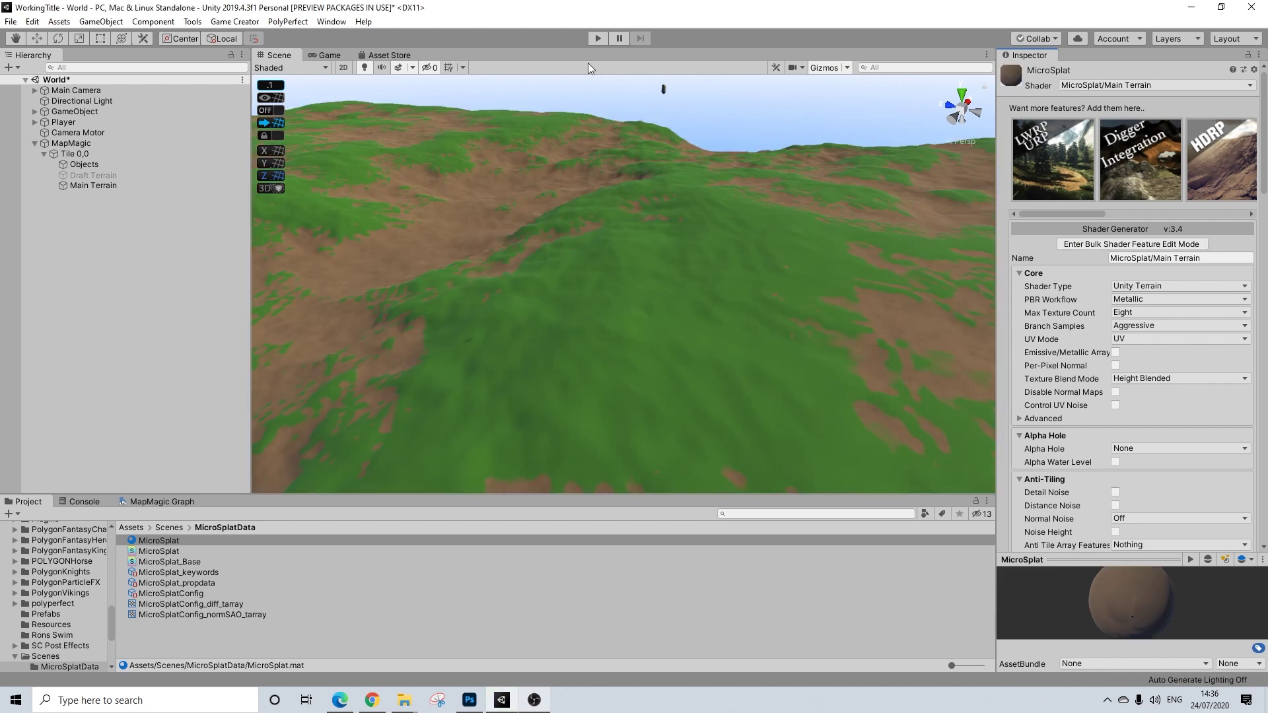
- Play-test the scene with the recompiled shader and review Main Terrain's terrain settings
{"action": "left_click", "coordinate": [597, 38]}
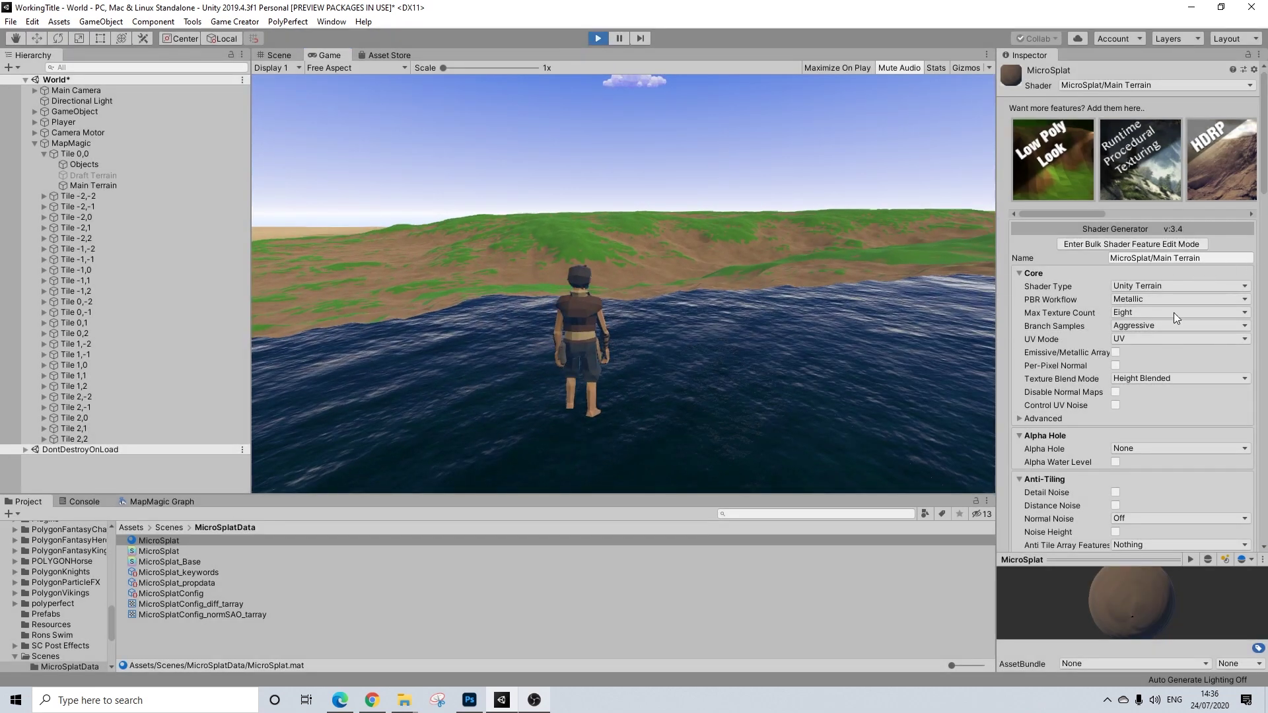
{"action": "key", "text": "ctrl+p"}
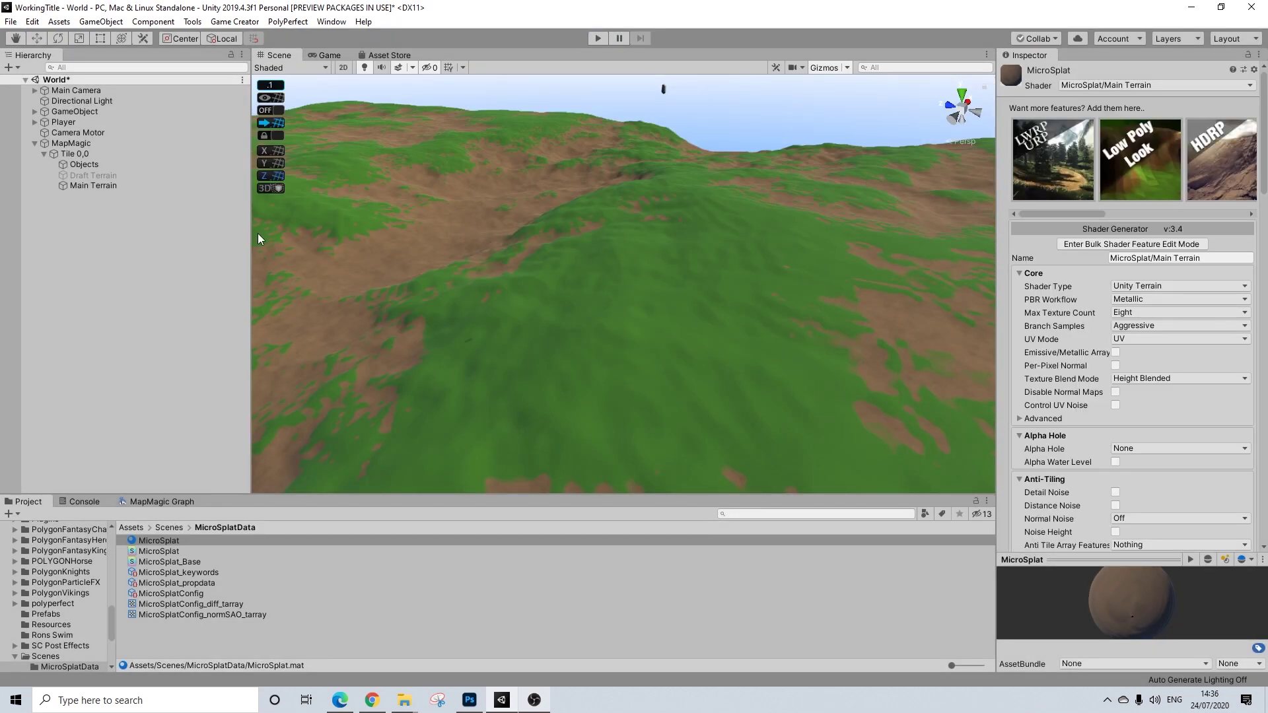
{"action": "left_click", "coordinate": [93, 185]}
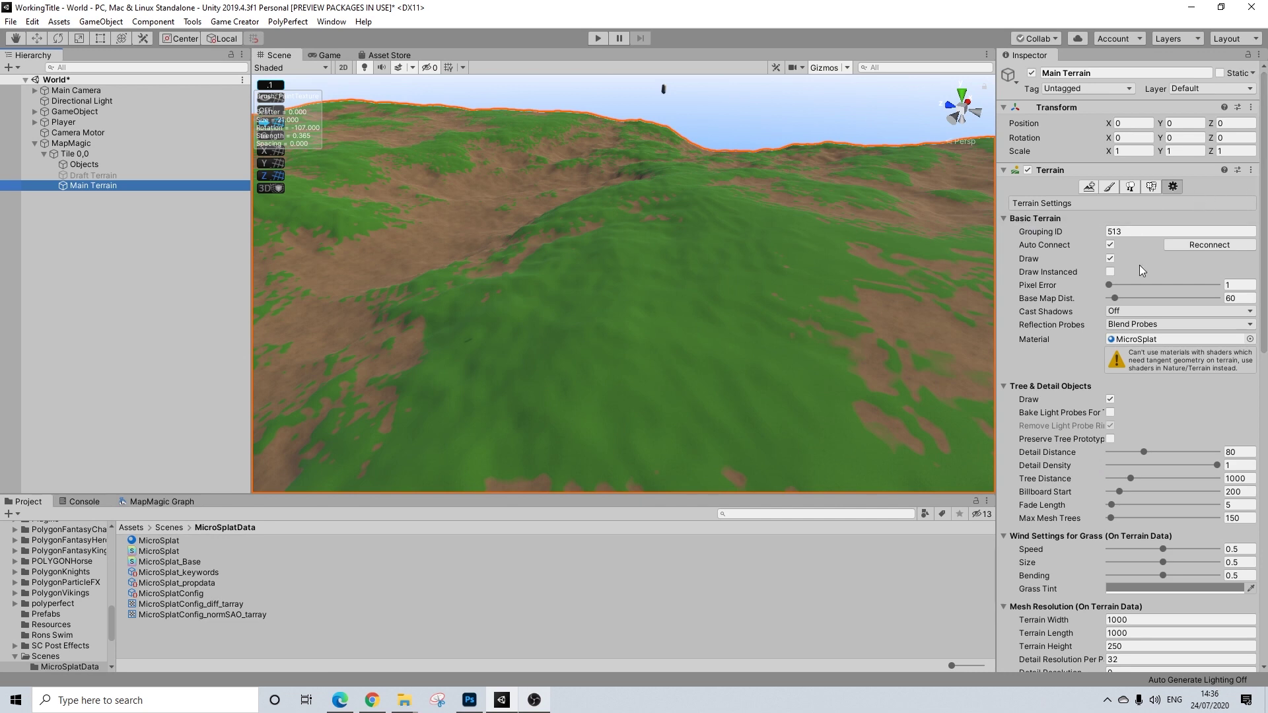
{"action": "scroll", "coordinate": [1139, 267], "scroll_direction": "down", "scroll_amount": 10}
{"action": "scroll", "coordinate": [1117, 139], "scroll_direction": "up", "scroll_amount": 8}
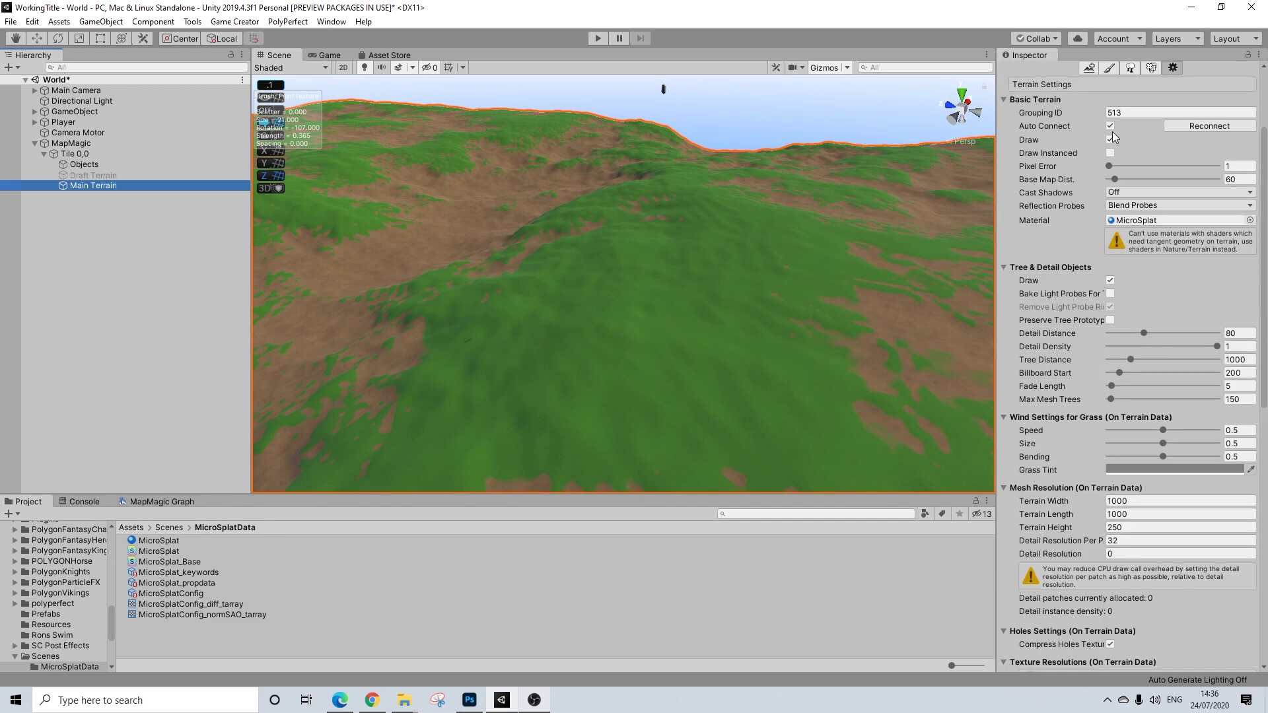
{"action": "scroll", "coordinate": [1114, 137], "scroll_direction": "up", "scroll_amount": 4}
{"action": "scroll", "coordinate": [1114, 138], "scroll_direction": "down", "scroll_amount": 13}
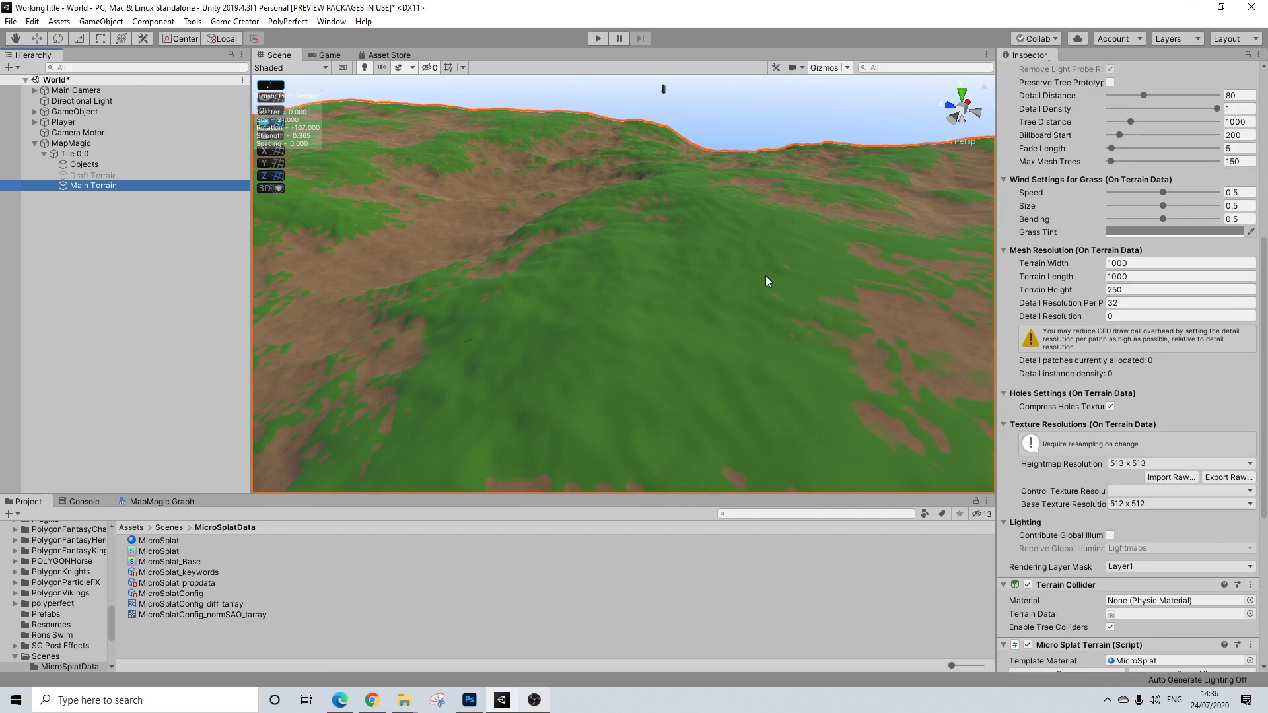
{"action": "scroll", "coordinate": [1165, 506], "scroll_direction": "down", "scroll_amount": 10}
{"action": "scroll", "coordinate": [1152, 506], "scroll_direction": "up", "scroll_amount": 20}
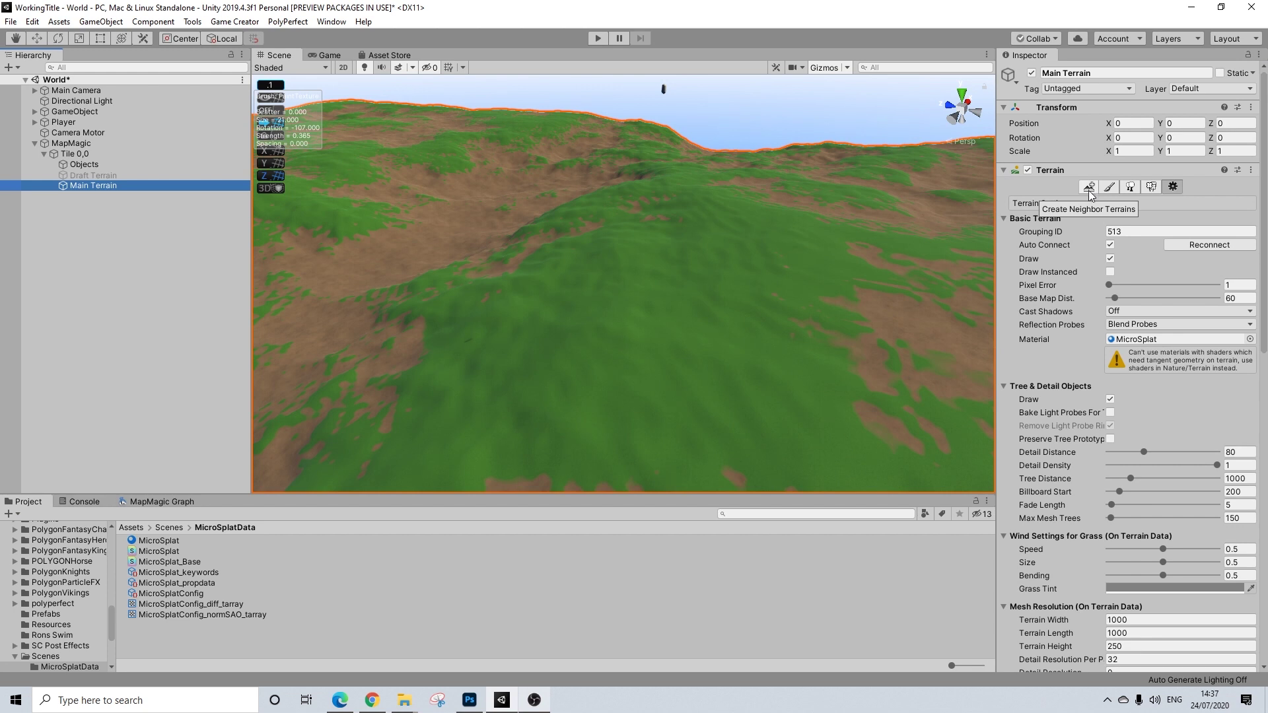
- Turn off Draw Instanced in the Terrain Properties of the MapMagic object
{"action": "left_click", "coordinate": [72, 143]}
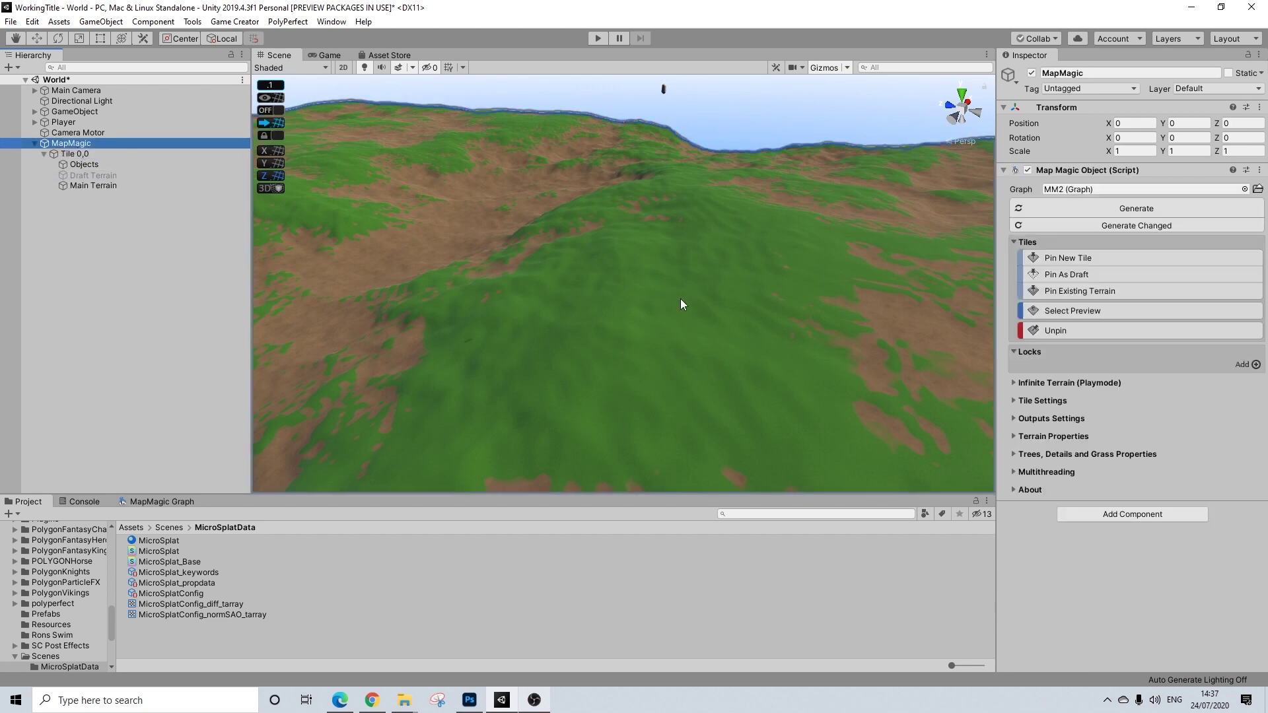
{"action": "left_click", "coordinate": [1039, 437]}
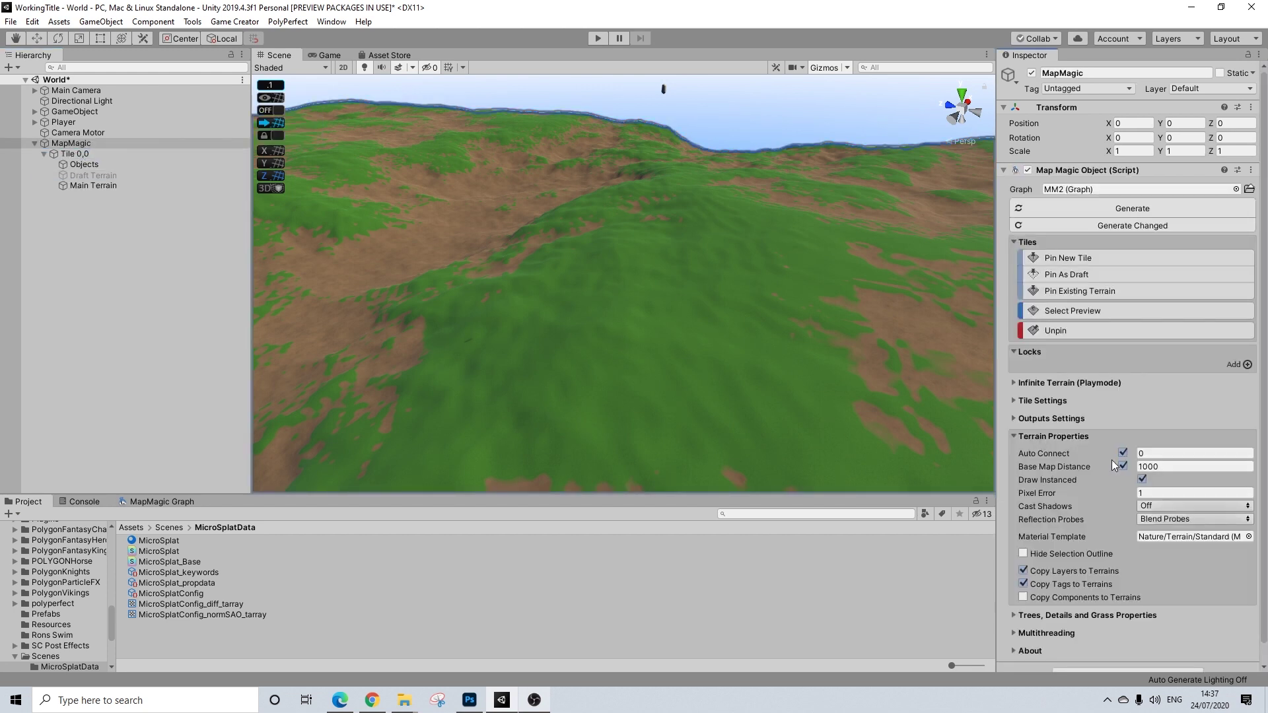
{"action": "left_click", "coordinate": [1143, 480]}
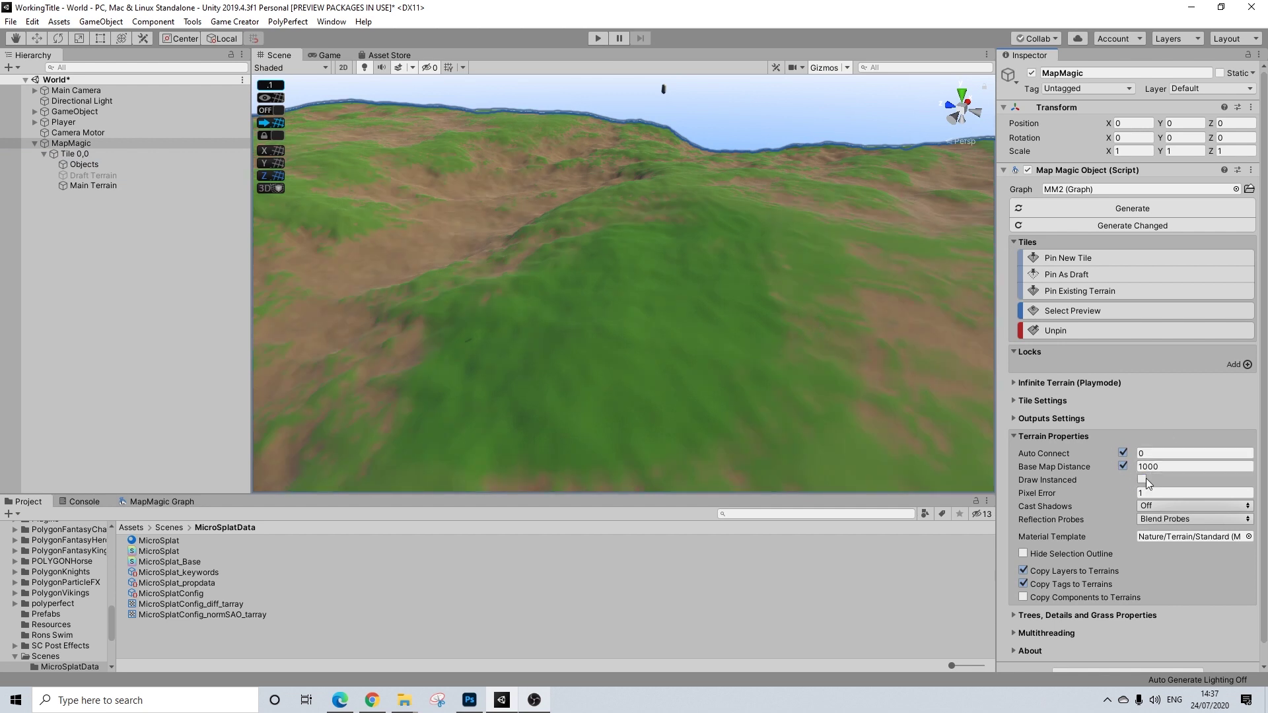
- Play-test the scene, walking the character across the grassy hillside to check the terrain deformation, and stop
{"action": "left_click", "coordinate": [598, 38]}
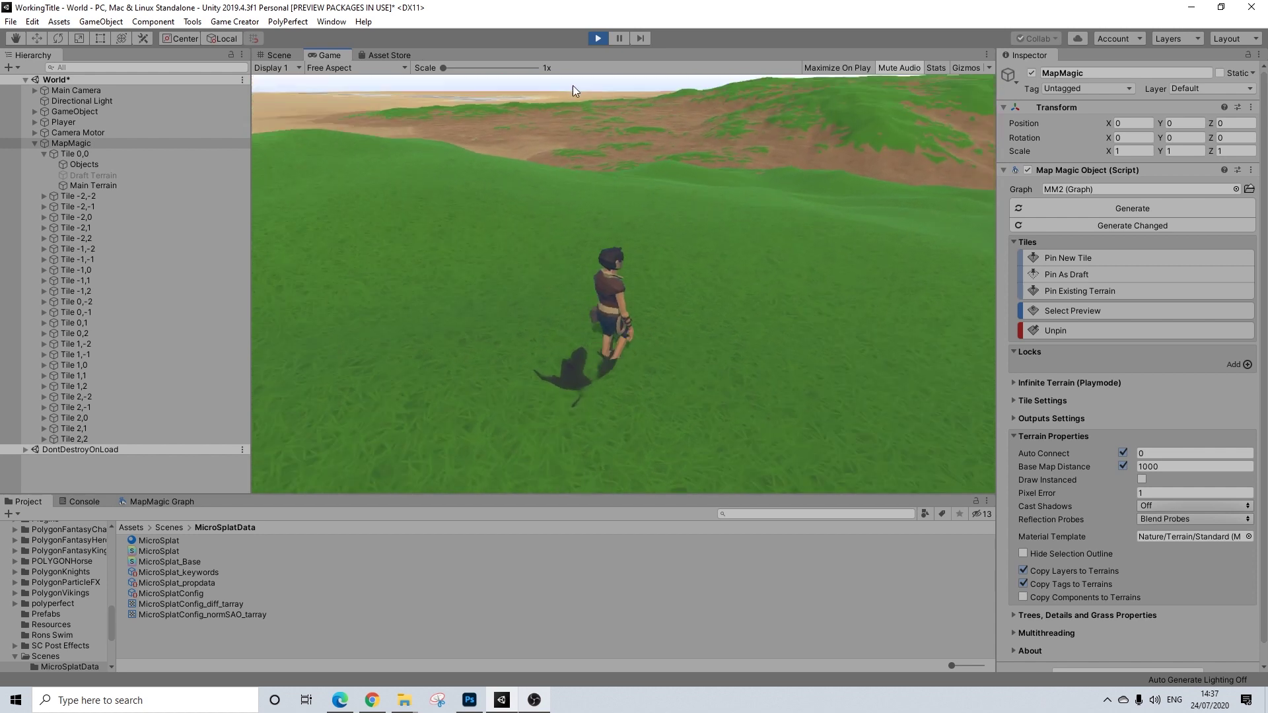
{"action": "key", "text": "w"}
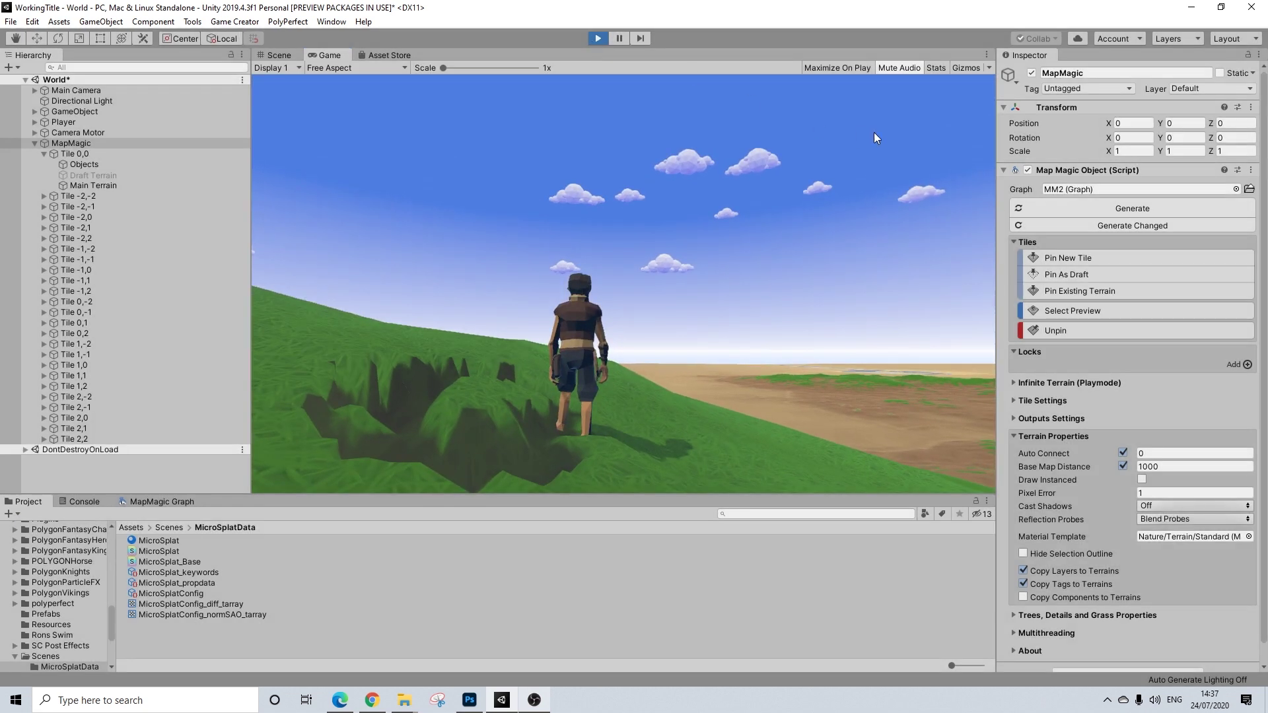
{"action": "key", "text": "ctrl+p"}
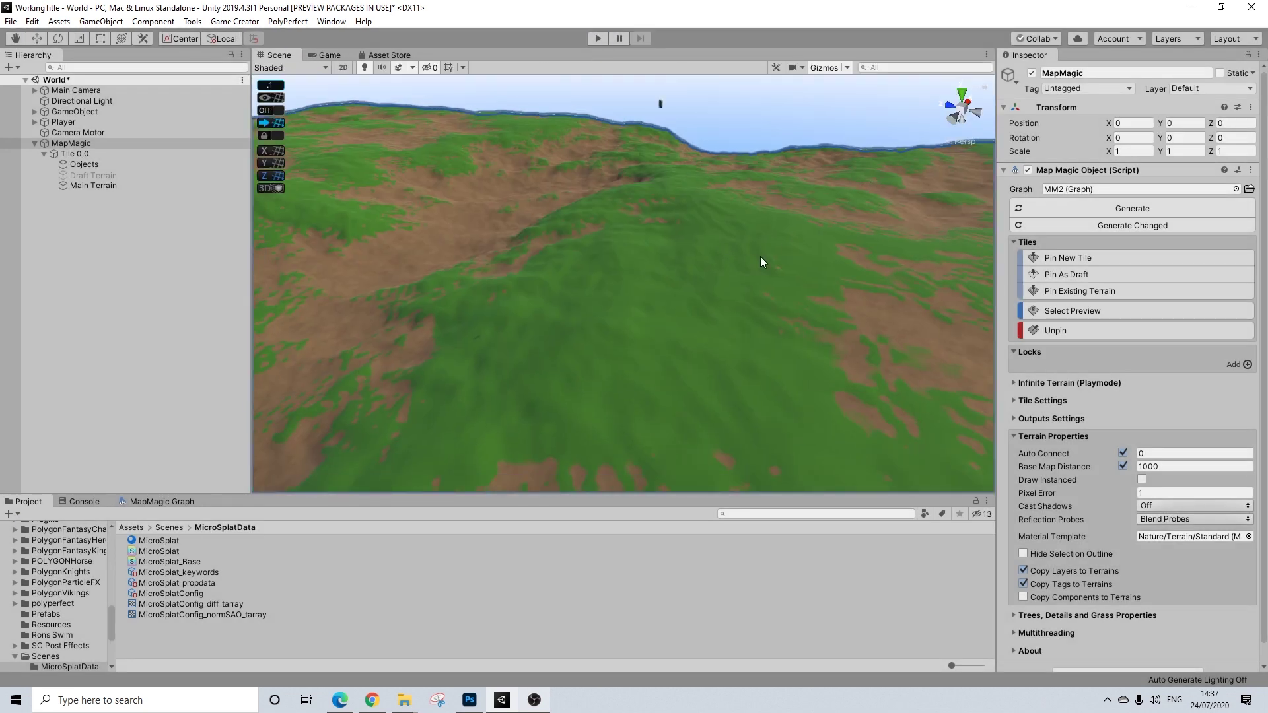
- Paint a patch of the TerrainRock layer on Main Terrain's grassy ridge with the Paint Texture brush
{"action": "left_click", "coordinate": [99, 187]}
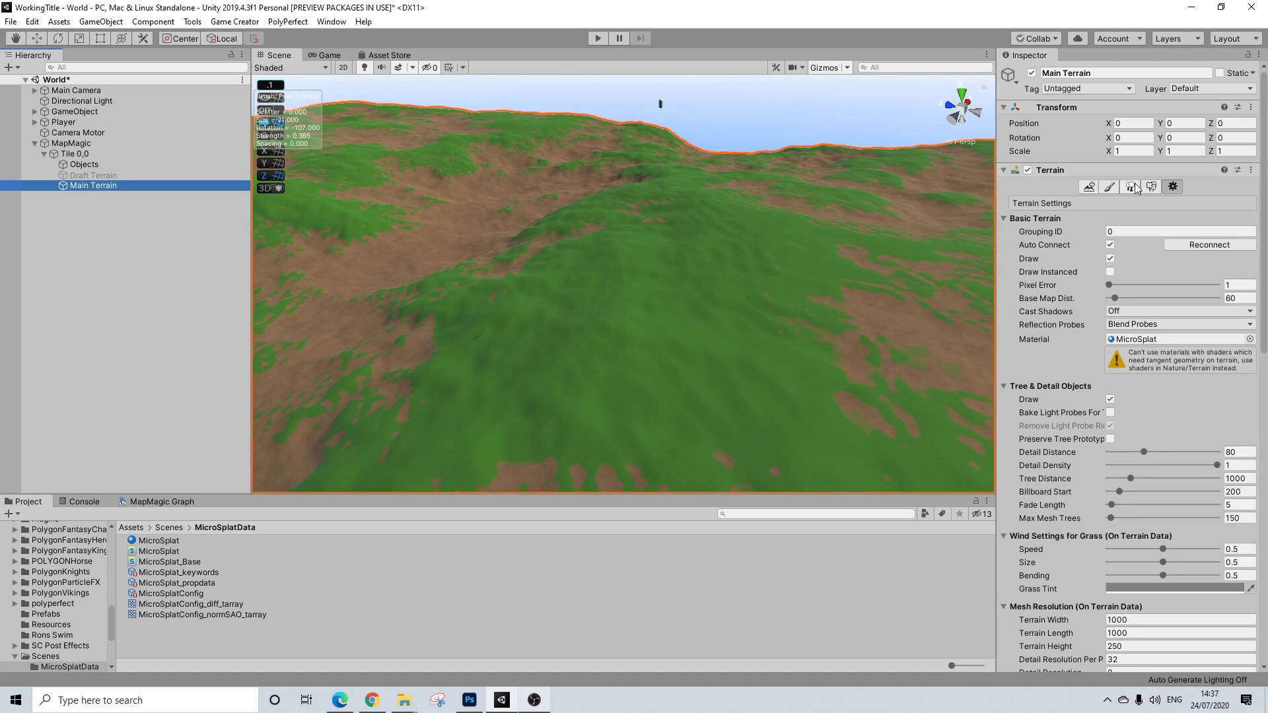
{"action": "left_click", "coordinate": [1109, 186]}
{"action": "scroll", "coordinate": [1114, 531], "scroll_direction": "down", "scroll_amount": 10}
{"action": "left_click", "coordinate": [1109, 477]}
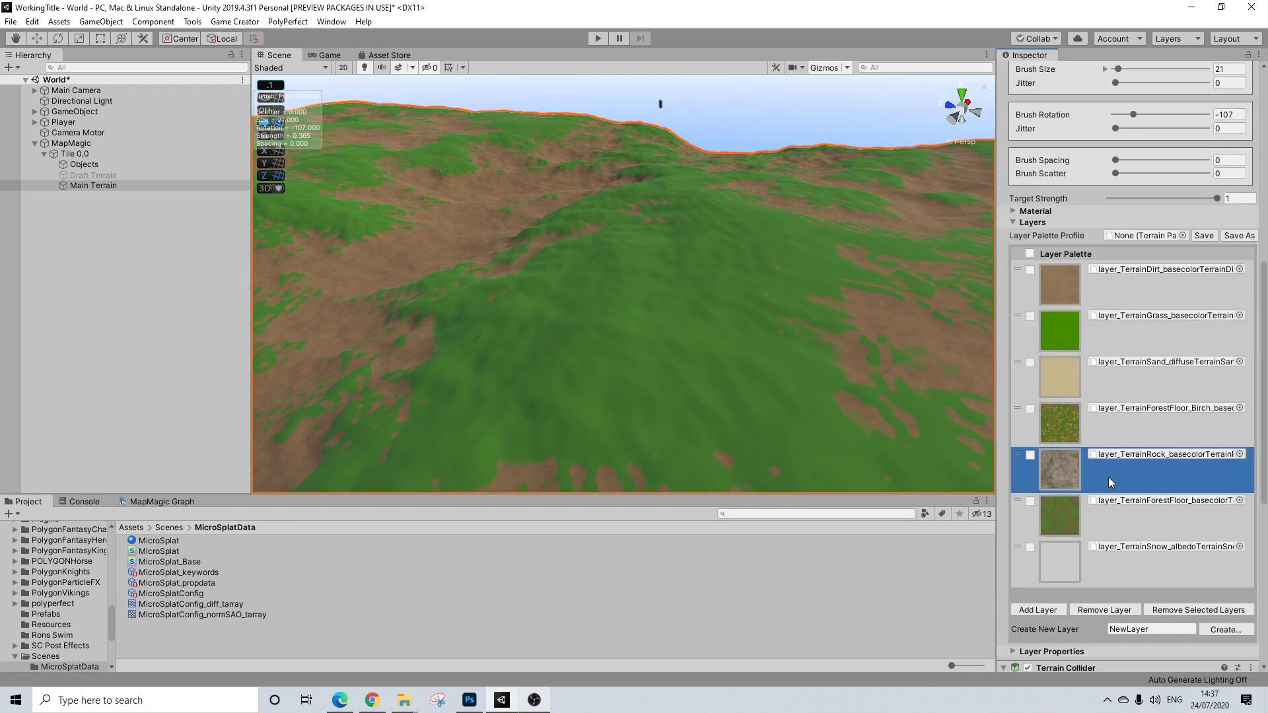
{"action": "mouse_move", "coordinate": [609, 319]}
{"action": "left_mouse_down"}
{"action": "mouse_move", "coordinate": [649, 316]}
{"action": "mouse_move", "coordinate": [668, 269]}
{"action": "mouse_move", "coordinate": [657, 354]}
{"action": "mouse_move", "coordinate": [604, 326]}
{"action": "left_mouse_up"}
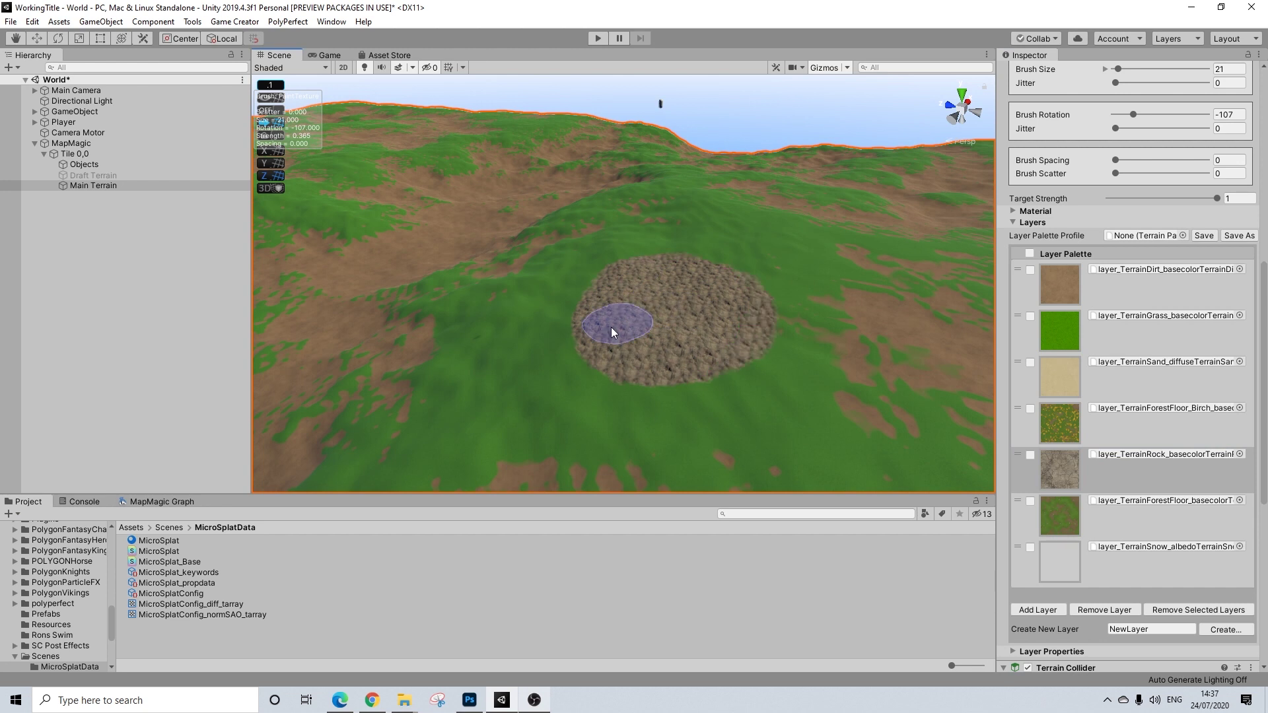
- Regenerate the terrain from the MapMagic graph to discard the hand-painted textures
{"action": "left_click", "coordinate": [162, 502]}
{"action": "left_click", "coordinate": [843, 514]}
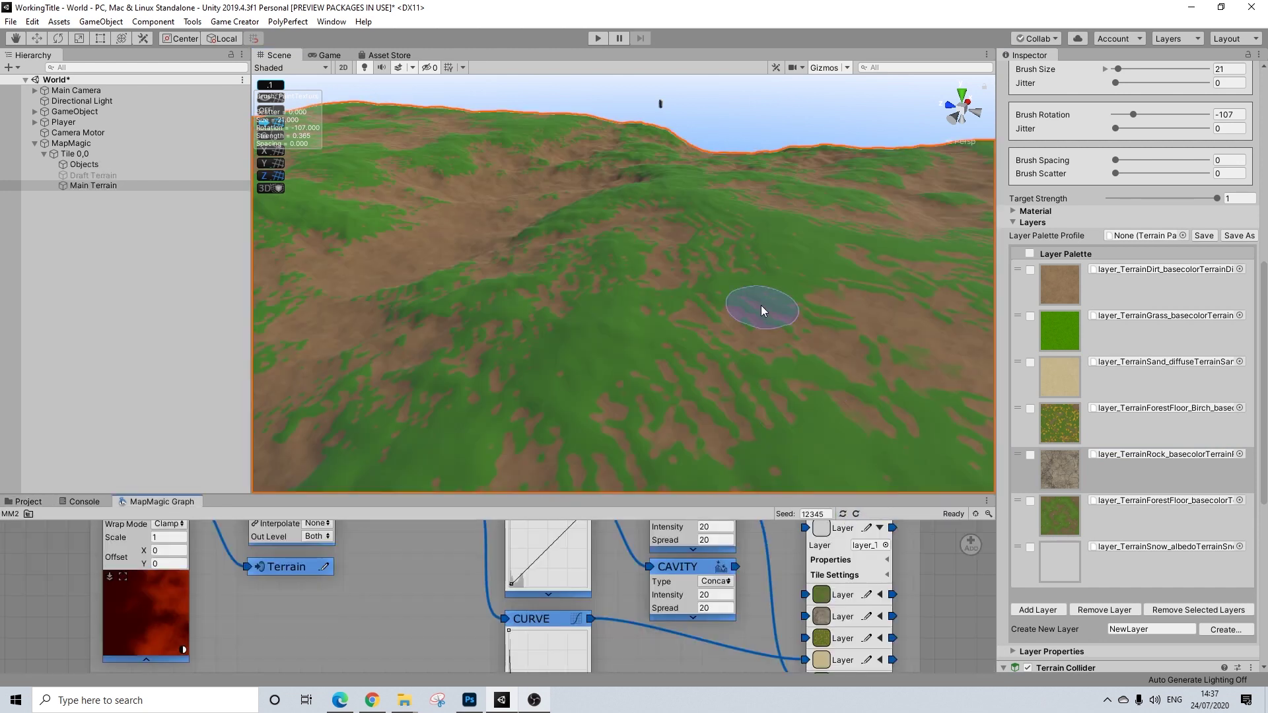
- Examine the regenerated sand, dirt and grass distribution across the whole terrain alongside the MapMagic graph's texture nodes
{"action": "scroll", "coordinate": [719, 390], "scroll_direction": "down", "scroll_amount": 3}
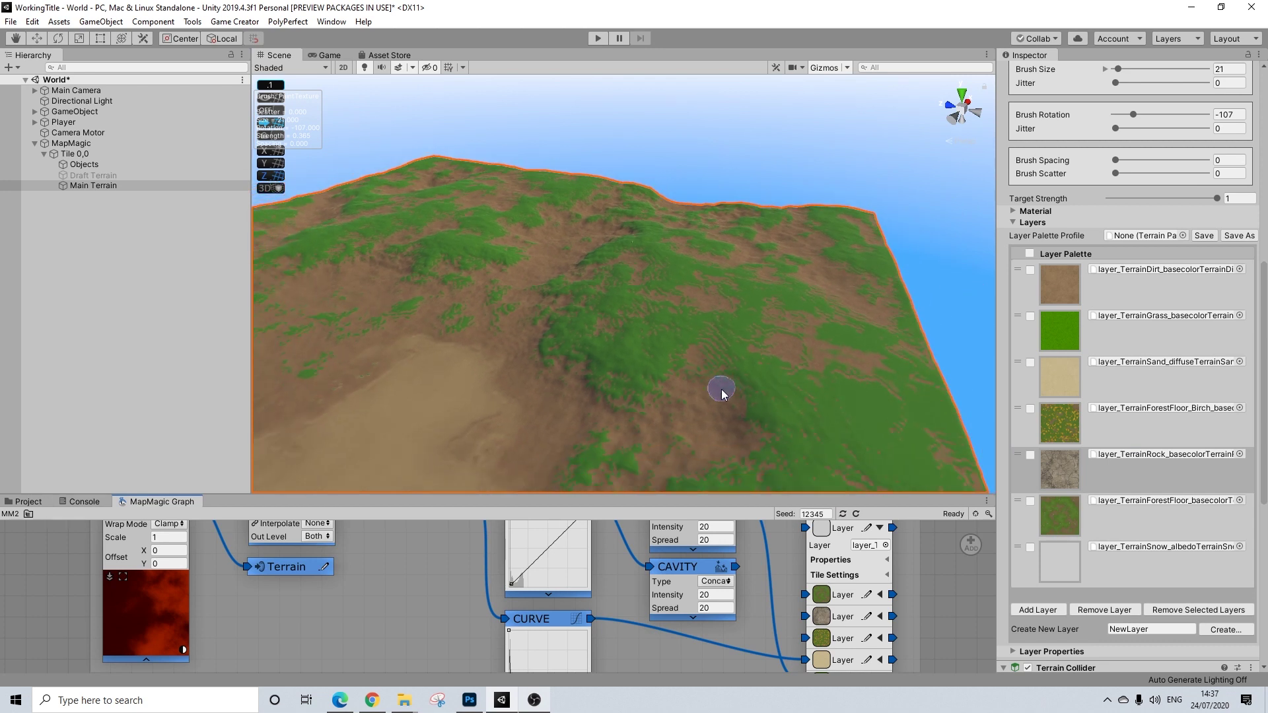
{"action": "mouse_move", "coordinate": [719, 394]}
{"action": "middle_mouse_down"}
{"action": "mouse_move", "coordinate": [762, 364]}
{"action": "mouse_move", "coordinate": [755, 342]}
{"action": "mouse_move", "coordinate": [792, 334]}
{"action": "middle_mouse_up"}
{"action": "scroll", "coordinate": [762, 367], "scroll_direction": "down", "scroll_amount": 1}
{"action": "scroll", "coordinate": [756, 346], "scroll_direction": "down", "scroll_amount": 3}
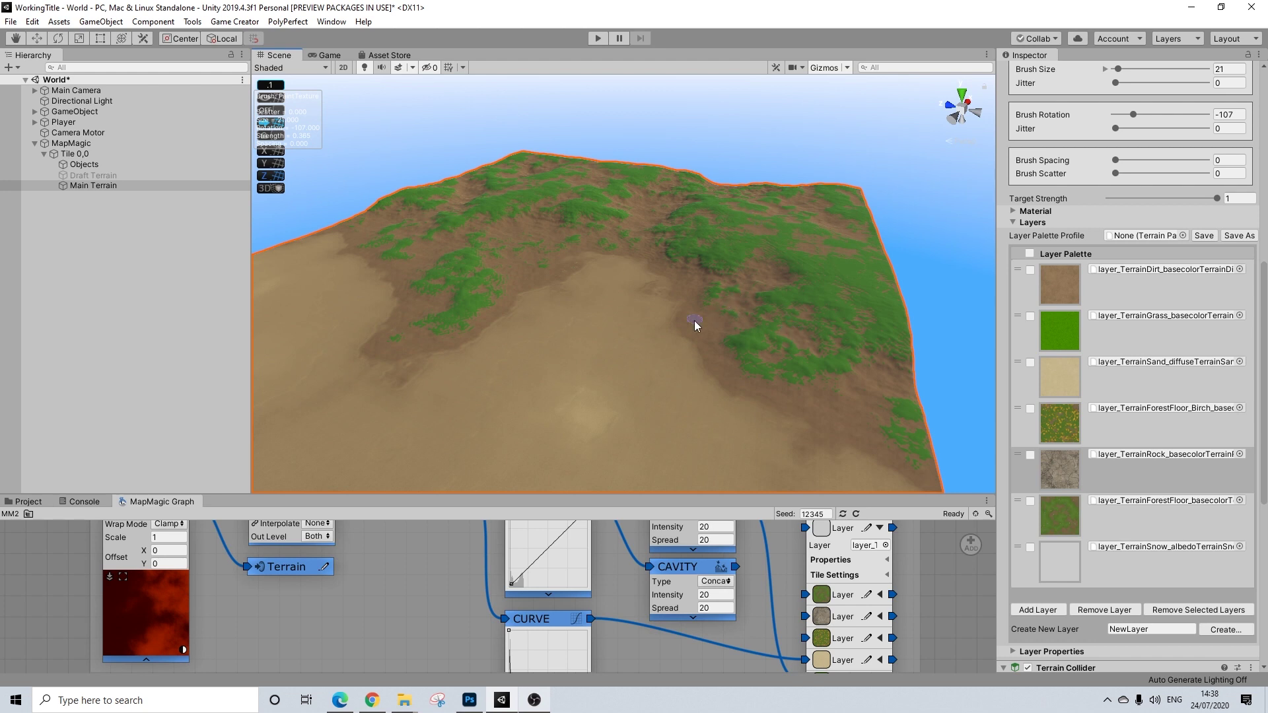
{"action": "middle_click_drag", "start_coordinate": [695, 322], "coordinate": [711, 294]}
{"action": "scroll", "coordinate": [954, 592], "scroll_direction": "down", "scroll_amount": 6}
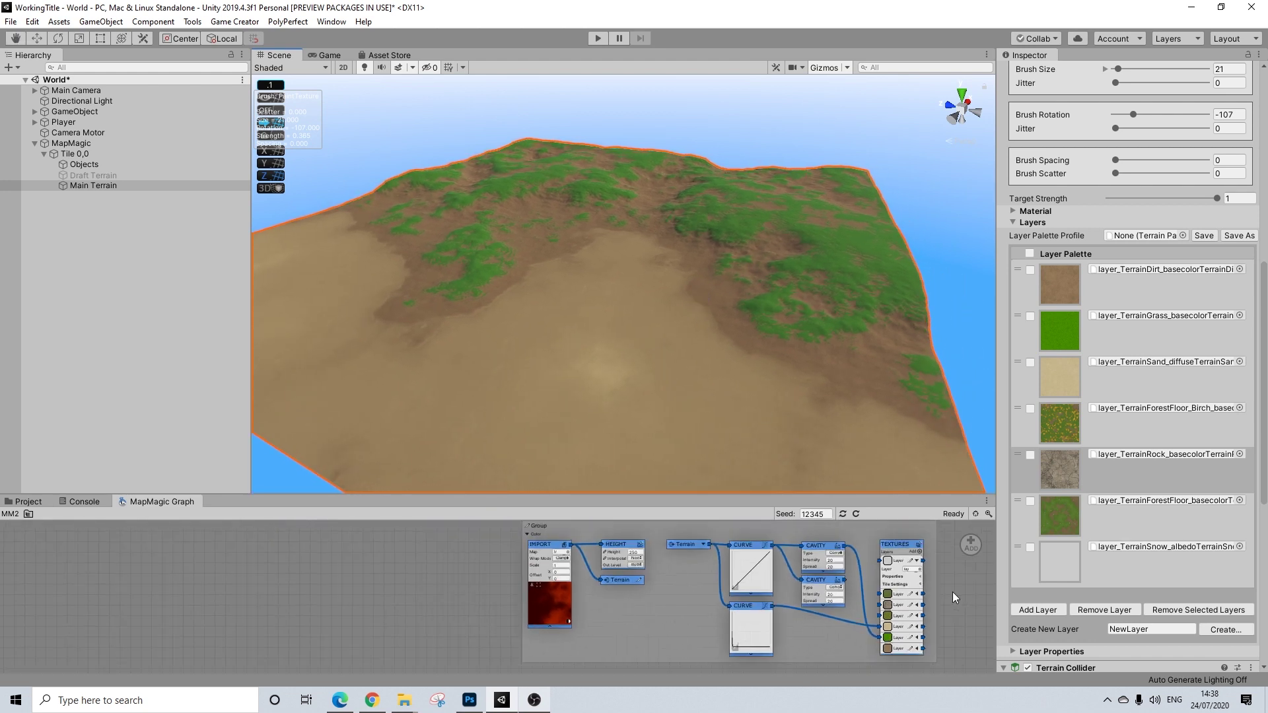
{"action": "middle_click_drag", "start_coordinate": [952, 591], "coordinate": [812, 585]}
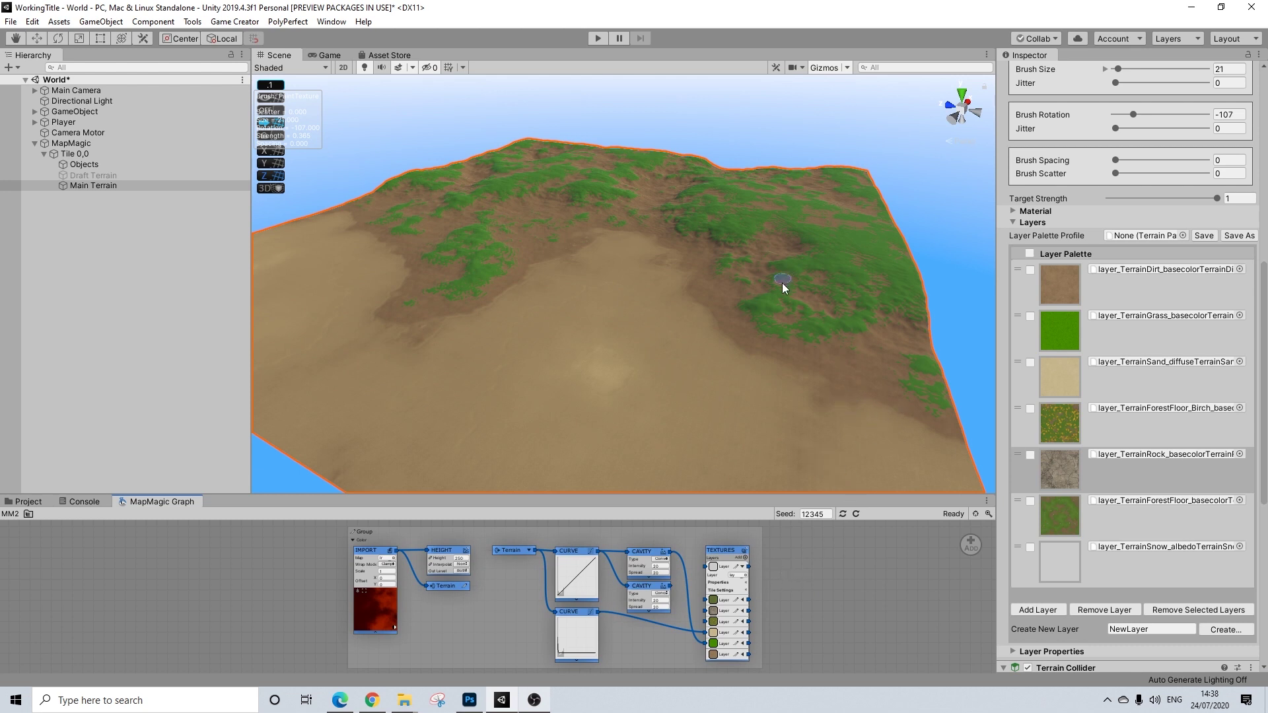
{"action": "middle_click_drag", "start_coordinate": [782, 283], "coordinate": [799, 342]}
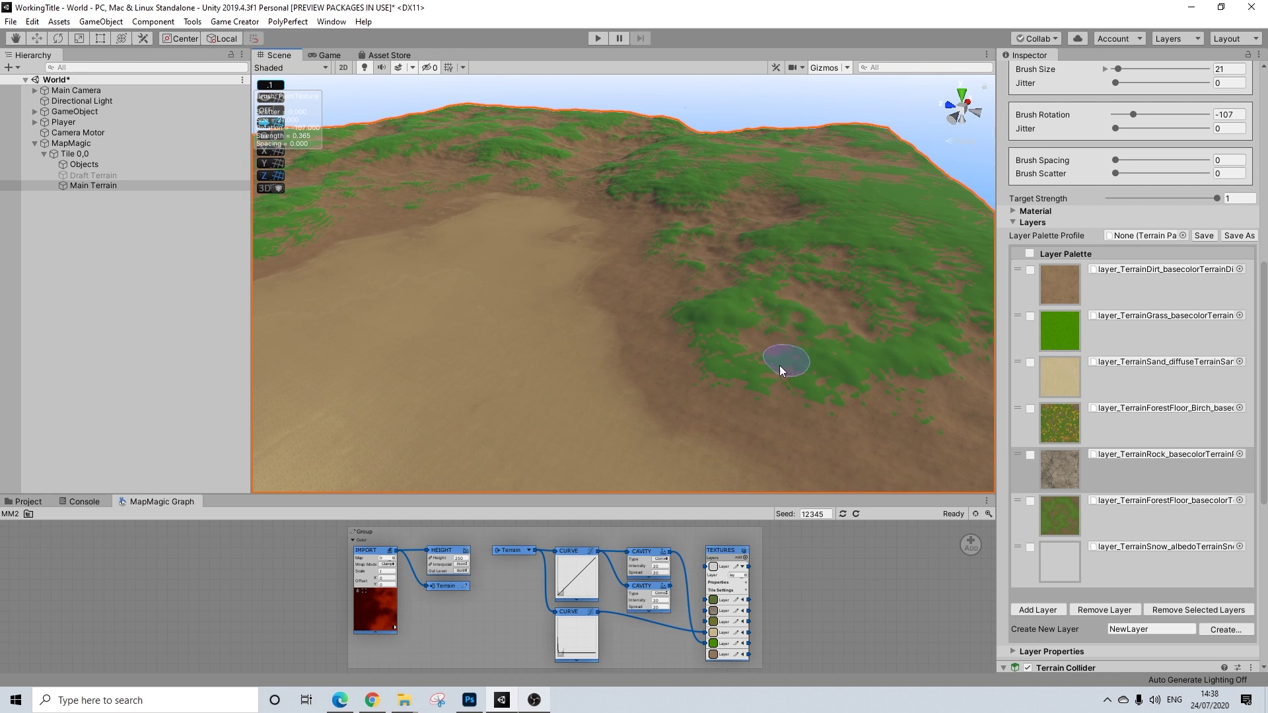
{"action": "scroll", "coordinate": [760, 377], "scroll_direction": "down", "scroll_amount": 4}
{"action": "middle_click_drag", "start_coordinate": [750, 382], "coordinate": [807, 423]}
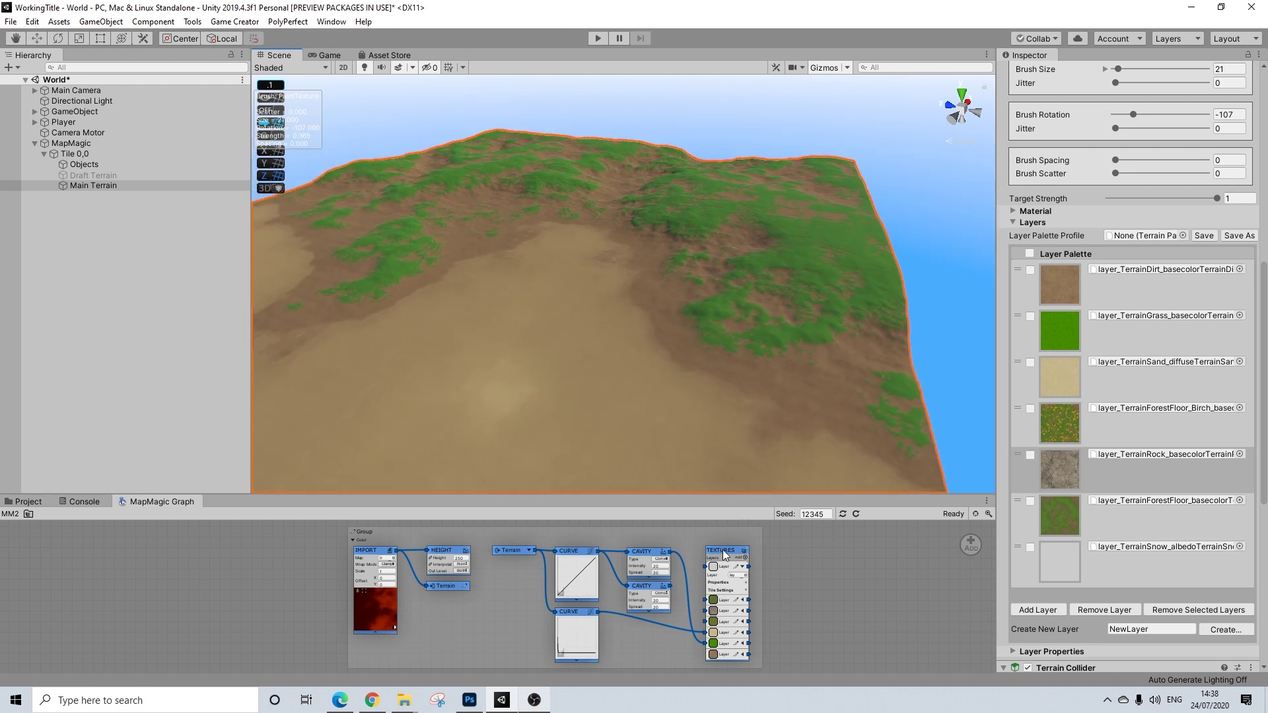
{"action": "middle_click_drag", "start_coordinate": [624, 318], "coordinate": [684, 328]}
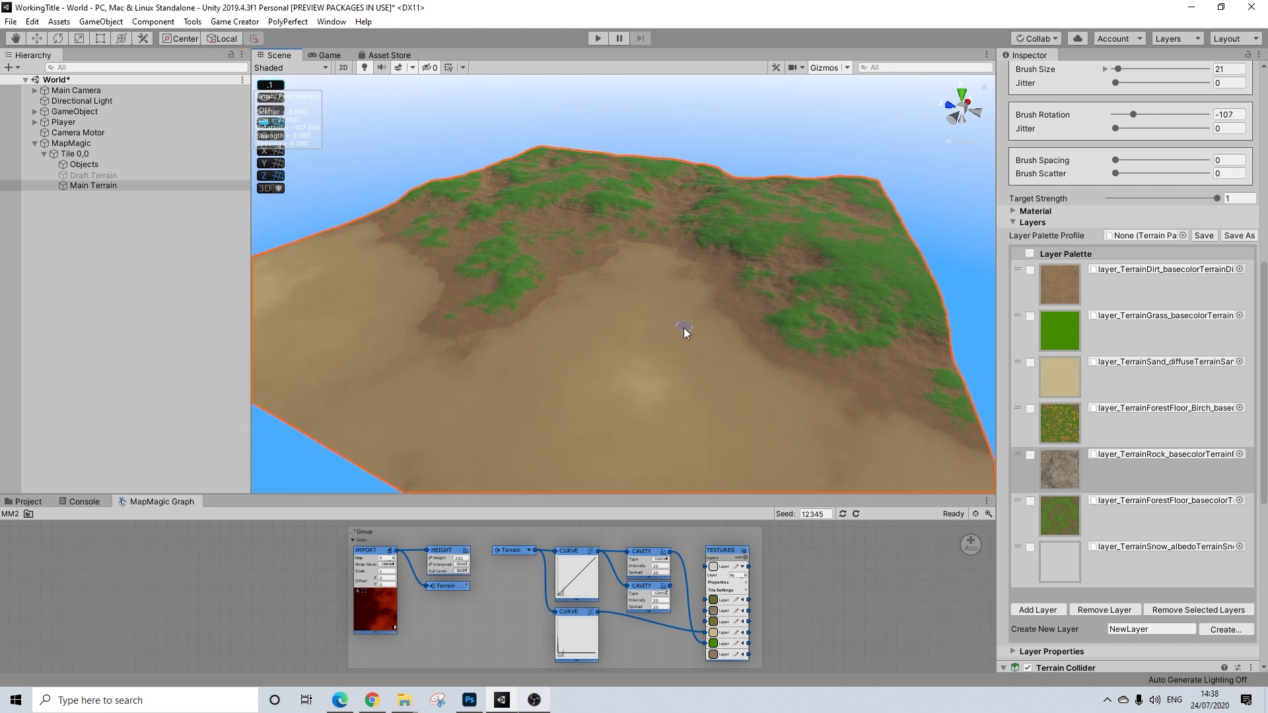